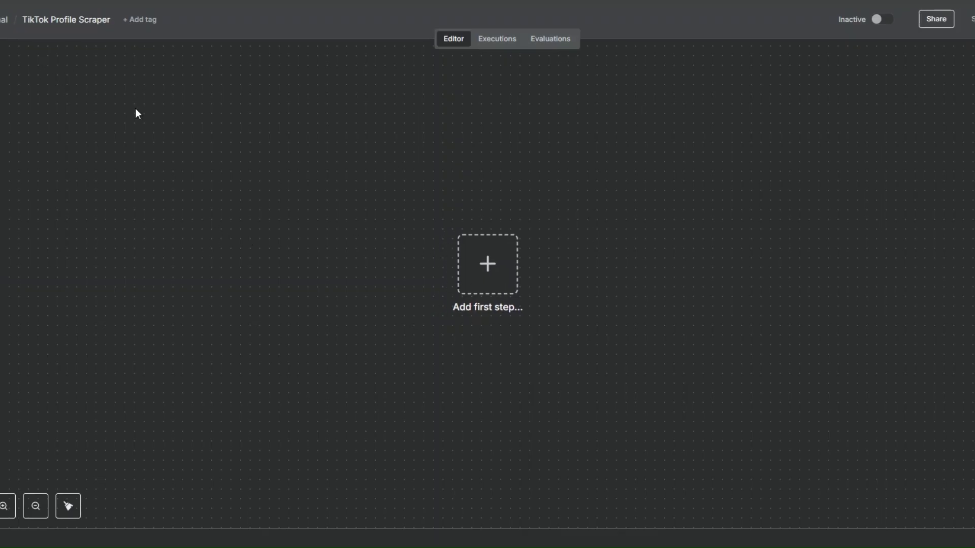
pyautogui.moveTo(489, 283); pyautogui.dragTo(471, 283)
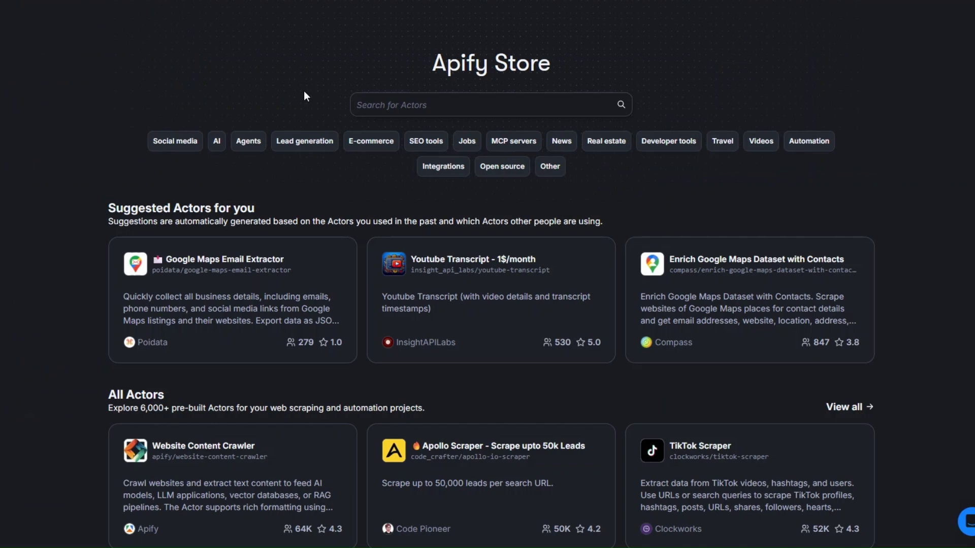
# In the Apify Store, search for "tiktok profile" and open the clockworks TikTok Profile Scraper.
pyautogui.moveTo(429, 63); pyautogui.dragTo(558, 62)
pyautogui.click(435, 99)
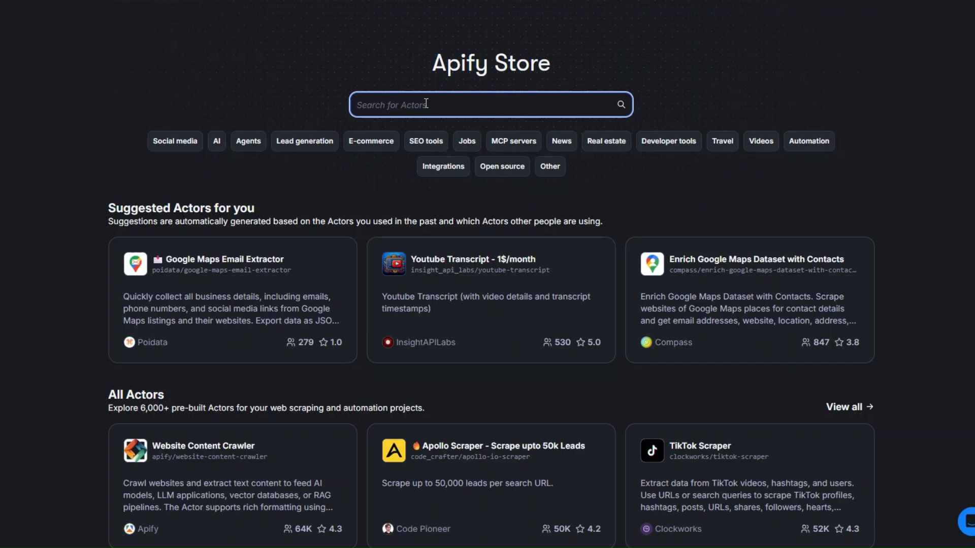
pyautogui.write('tiktiok ')
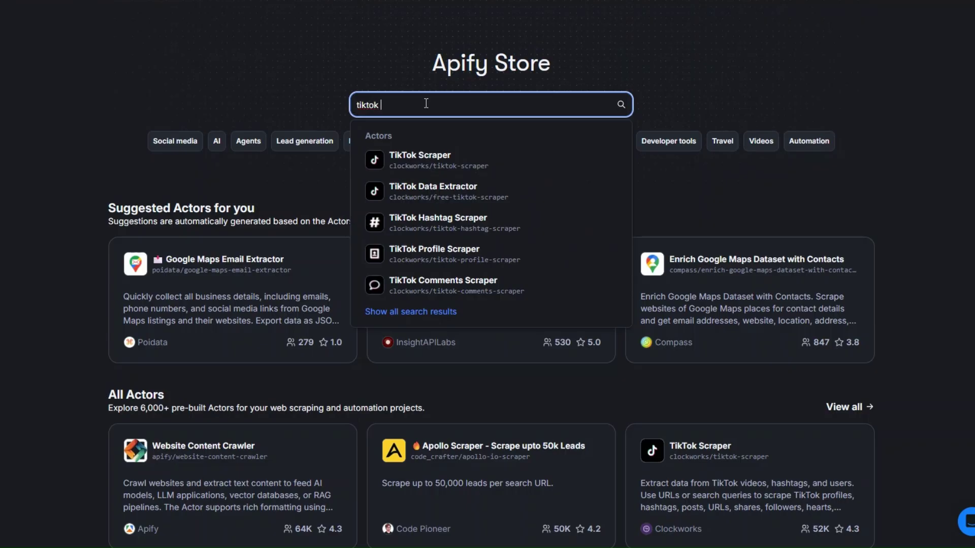
pyautogui.write('profile')
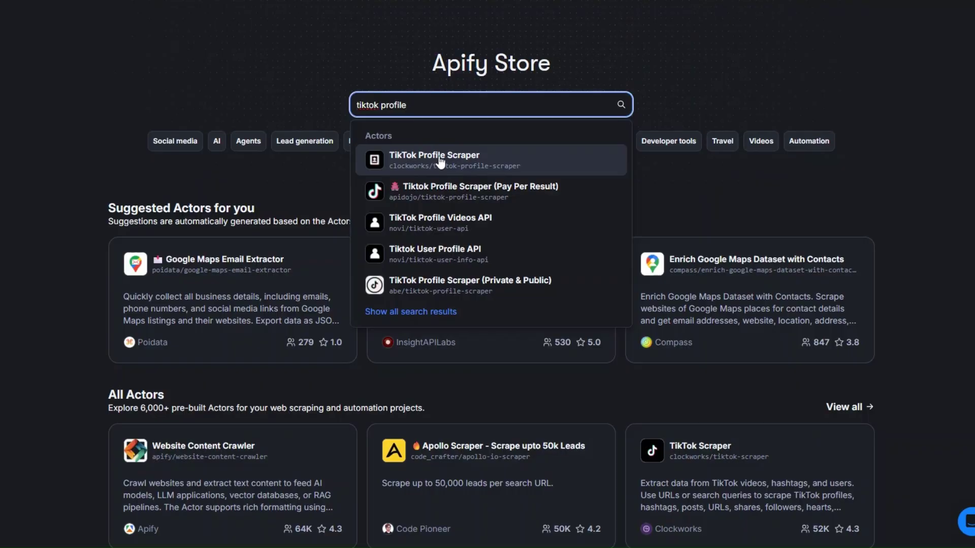
pyautogui.click(440, 161)
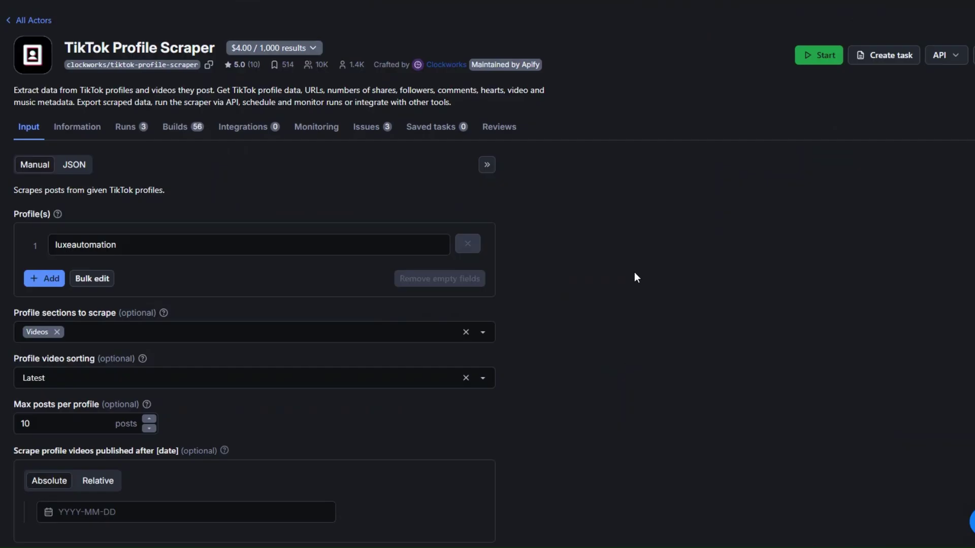
# Examine the scraper's input for the profile name, the profile sections to scrape and the video sorting options.
pyautogui.click(133, 244)
pyautogui.moveTo(133, 244); pyautogui.dragTo(53, 244)
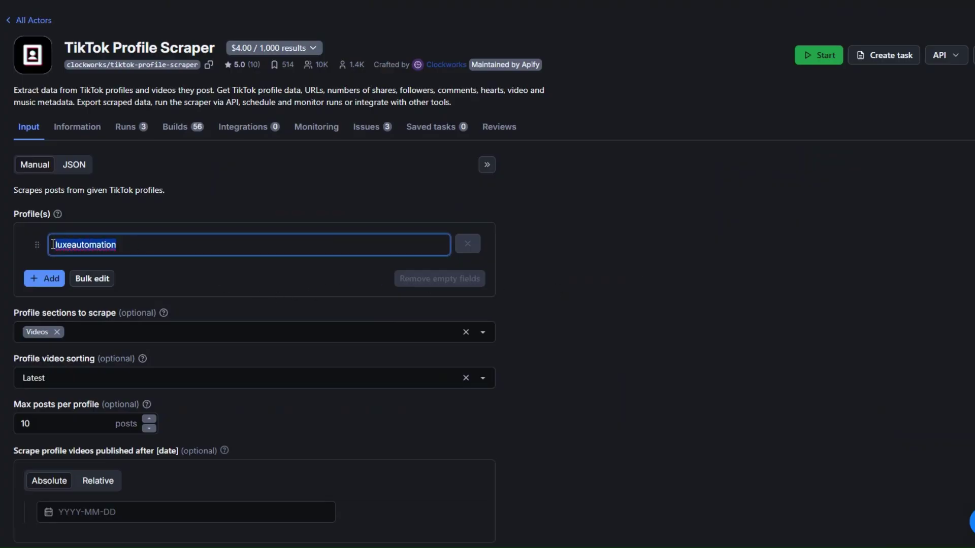
pyautogui.click(120, 245)
pyautogui.scroll(-2, 656, 224)
pyautogui.click(152, 250)
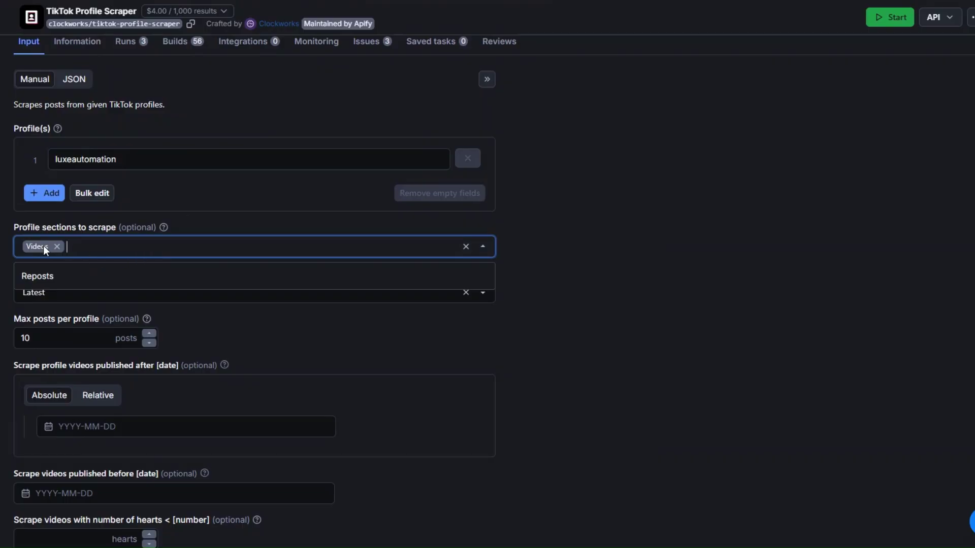
pyautogui.click(605, 326)
pyautogui.scroll(-1, 566, 283)
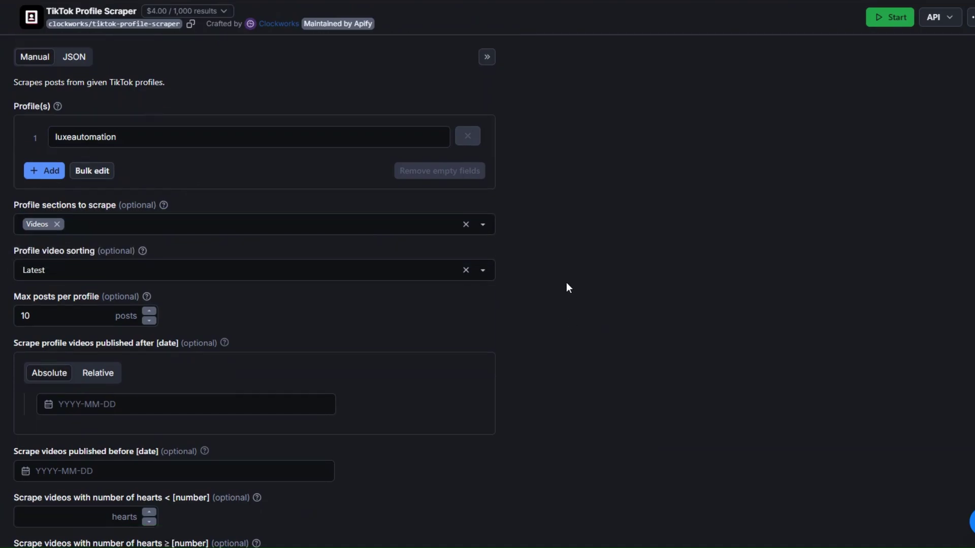
pyautogui.scroll(-1, 567, 288)
pyautogui.click(45, 232)
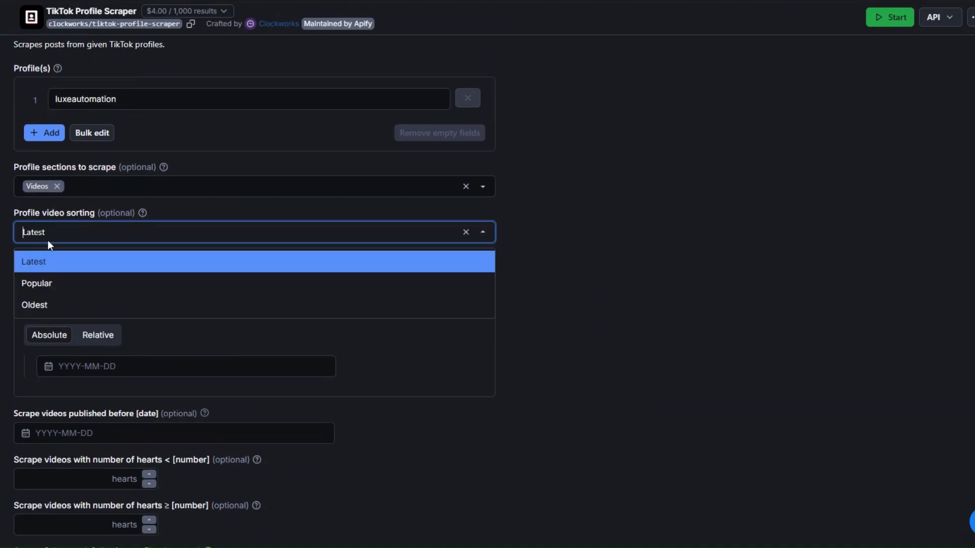
pyautogui.click(588, 325)
# Examine the optional limits for posts per profile, publication dates, number of hearts, and followers and following profiles.
pyautogui.scroll(-3, 588, 325)
pyautogui.click(68, 158)
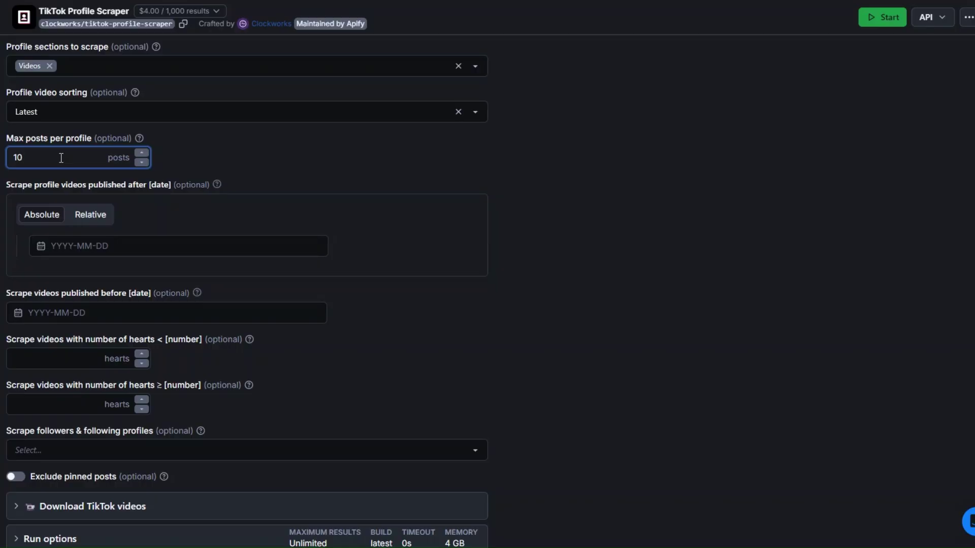
pyautogui.click(202, 161)
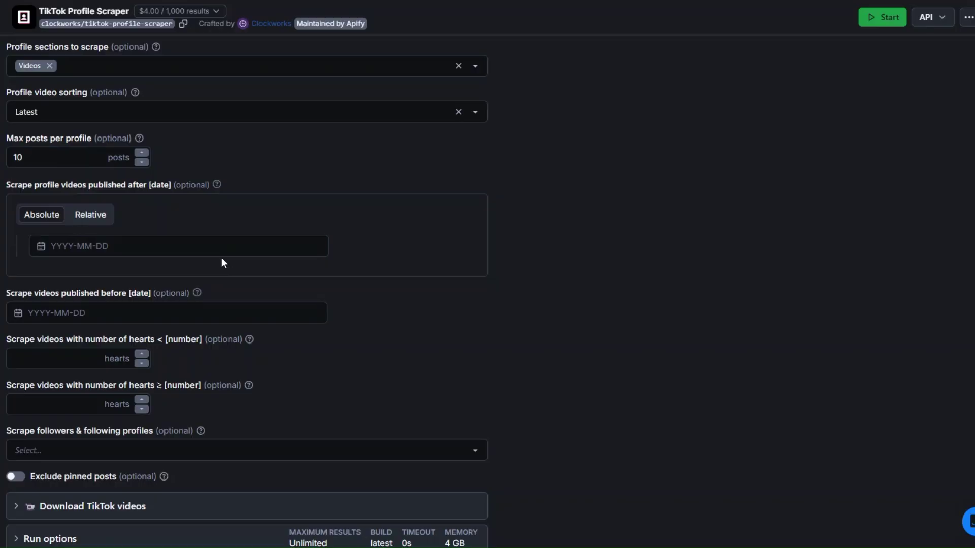
pyautogui.scroll(-2, 379, 245)
pyautogui.click(239, 205)
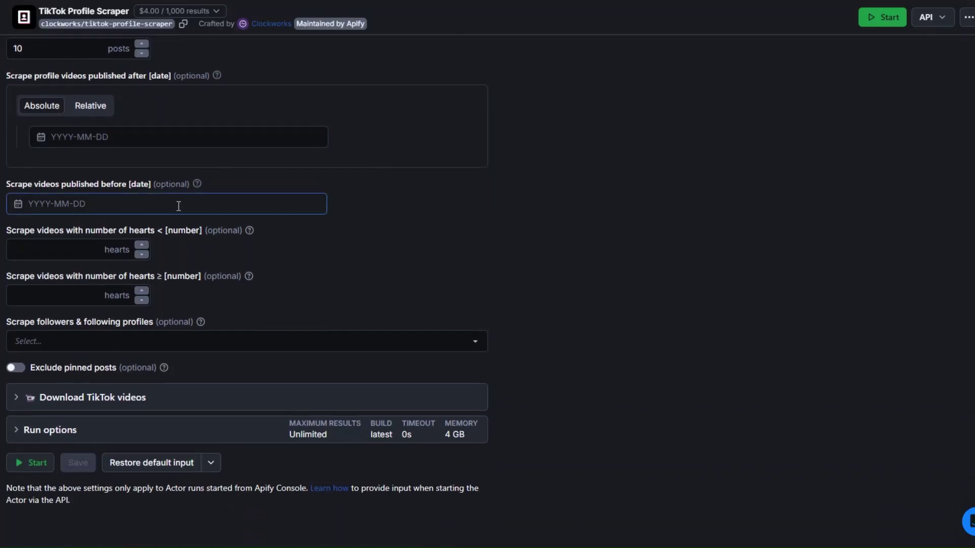
pyautogui.click(278, 232)
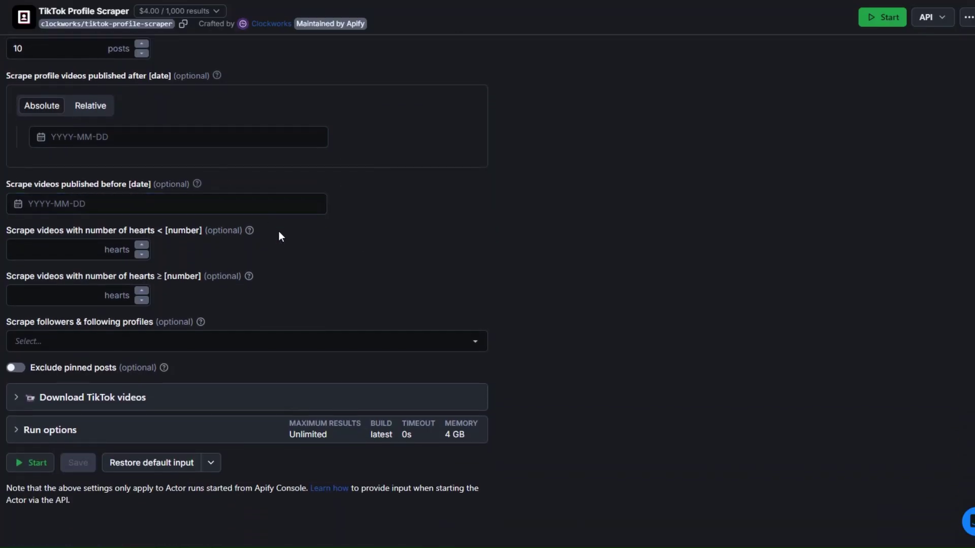
pyautogui.click(91, 253)
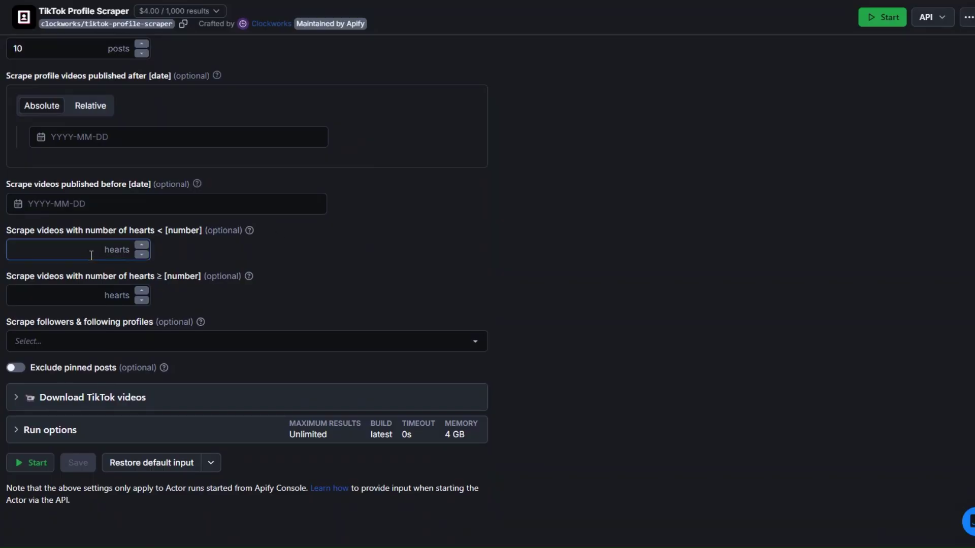
pyautogui.click(113, 341)
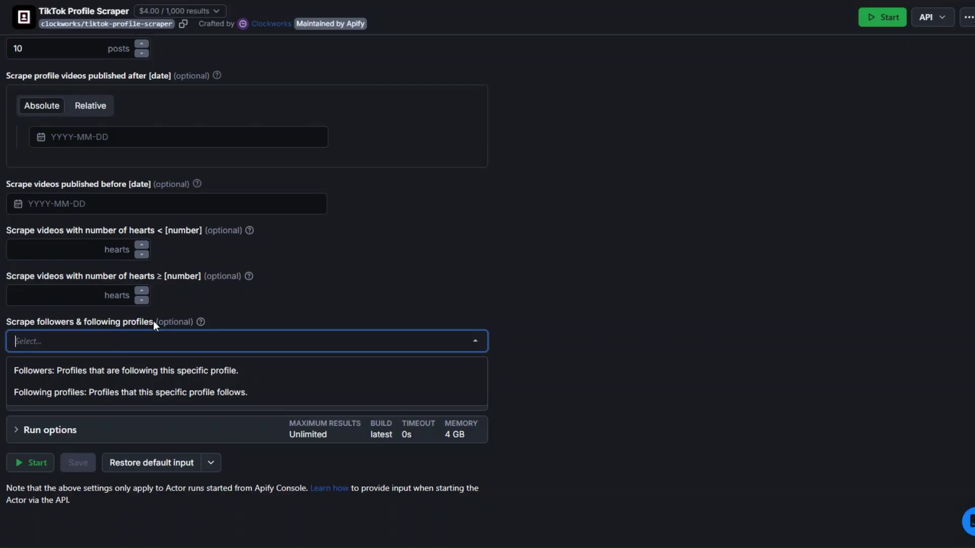
pyautogui.click(241, 321)
# Recheck the scraper's input settings and start a run for the luxeautomation profile.
pyautogui.scroll(6, 242, 321)
pyautogui.click(126, 171)
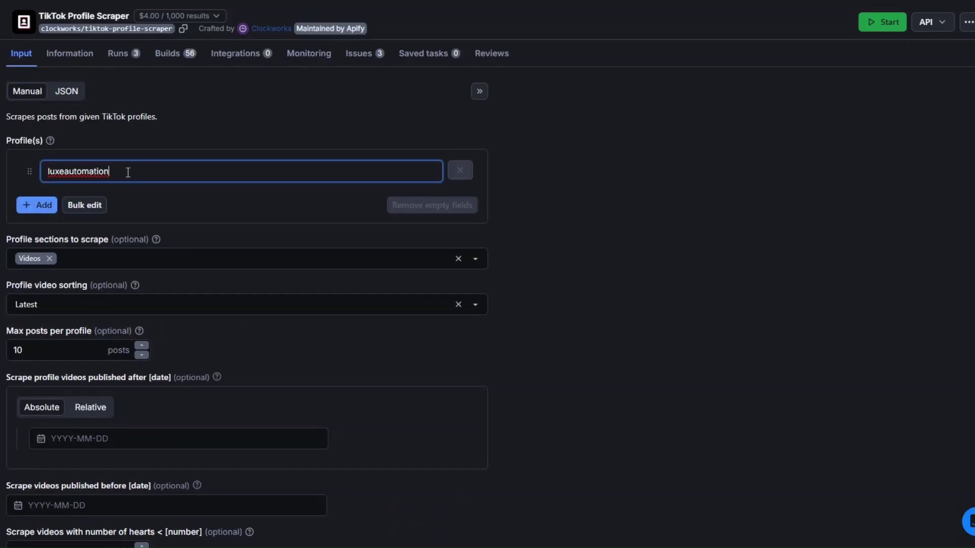
pyautogui.scroll(-6, 129, 148)
pyautogui.scroll(5, 128, 146)
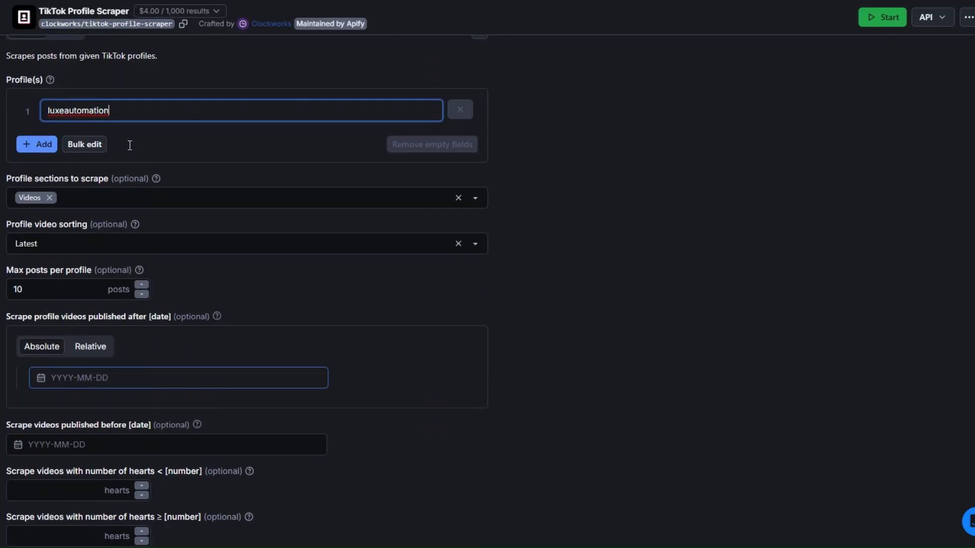
pyautogui.scroll(-1, 111, 162)
pyautogui.scroll(-5, 115, 190)
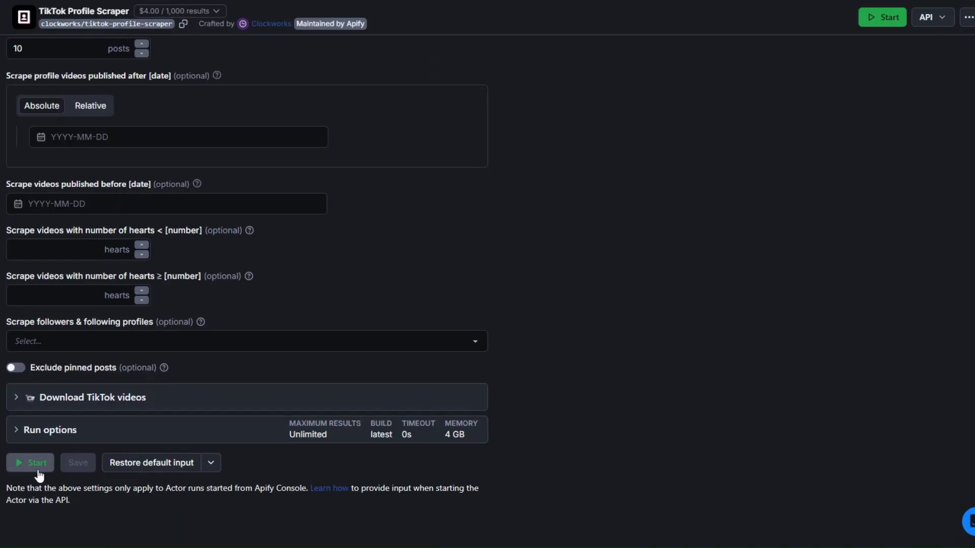
pyautogui.click(38, 463)
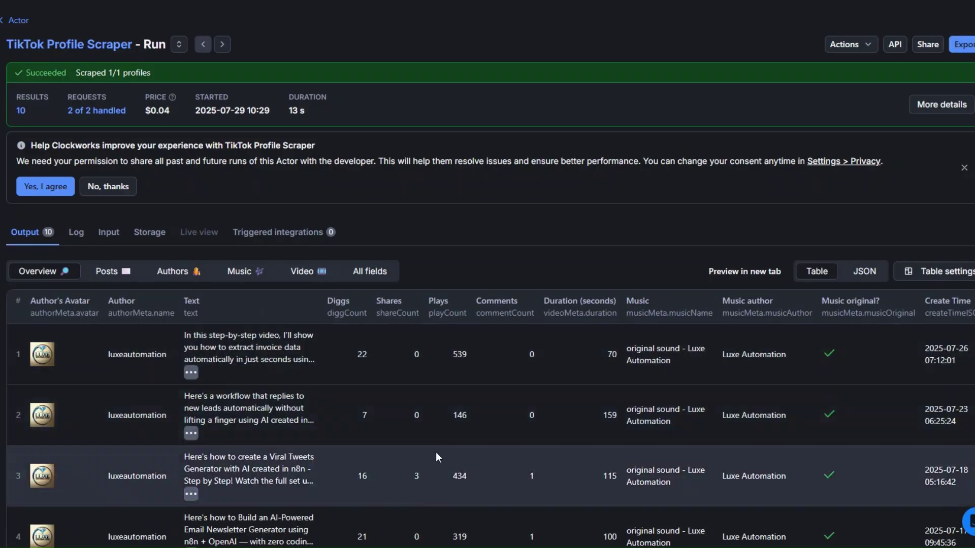
# Examine the run's output table, including the post texts, engagement columns, creation dates and video links.
pyautogui.scroll(-8, 547, 212)
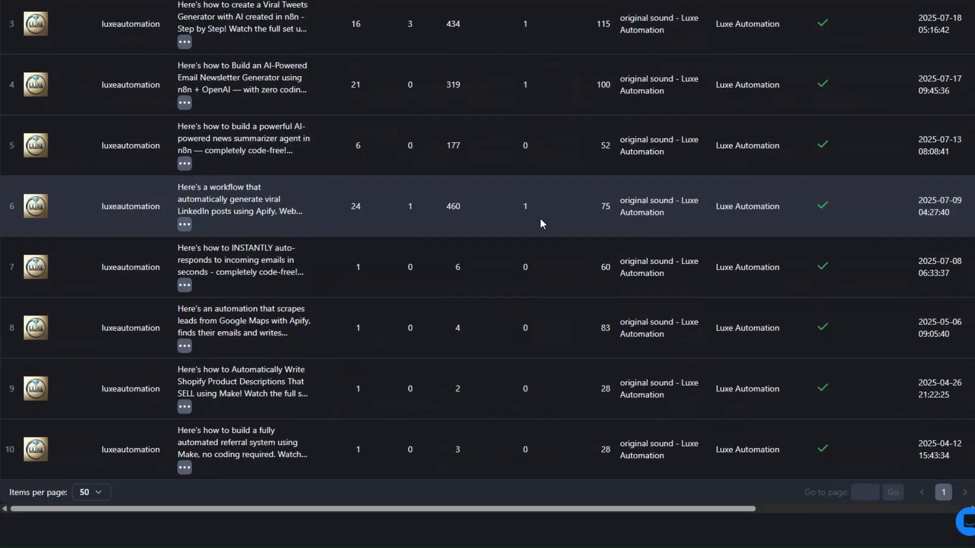
pyautogui.scroll(8, 541, 220)
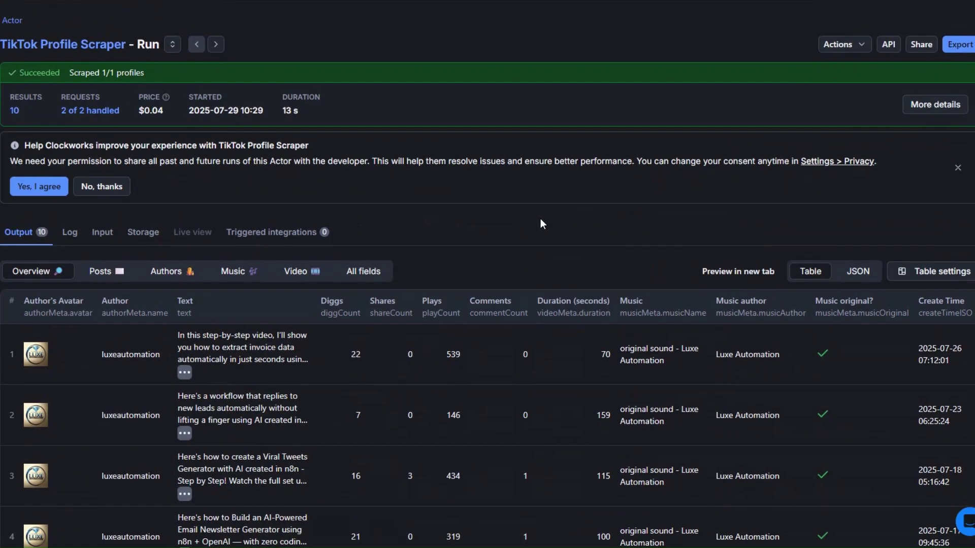
pyautogui.scroll(-2, 540, 223)
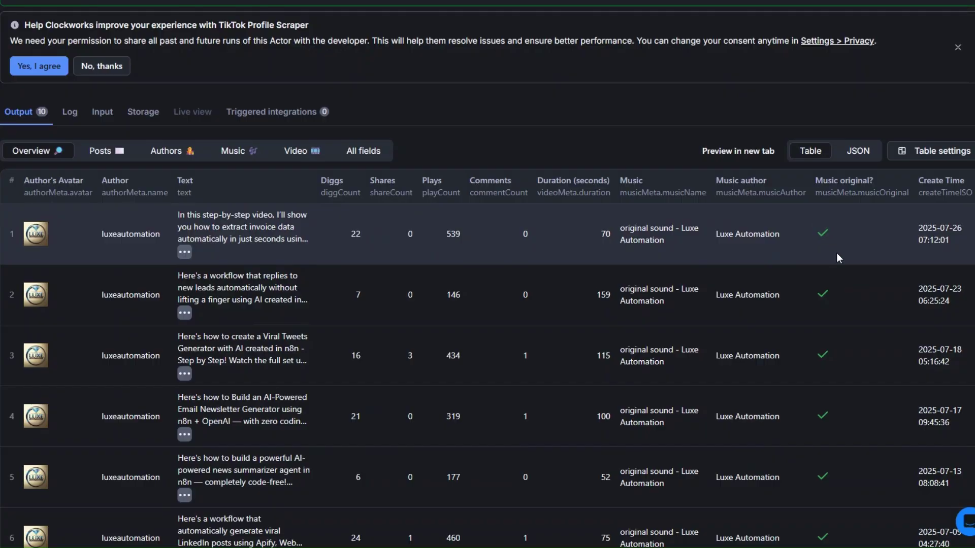
pyautogui.scroll(1, 836, 252)
pyautogui.hscroll(5, 837, 253)
pyautogui.scroll(-7, 819, 386)
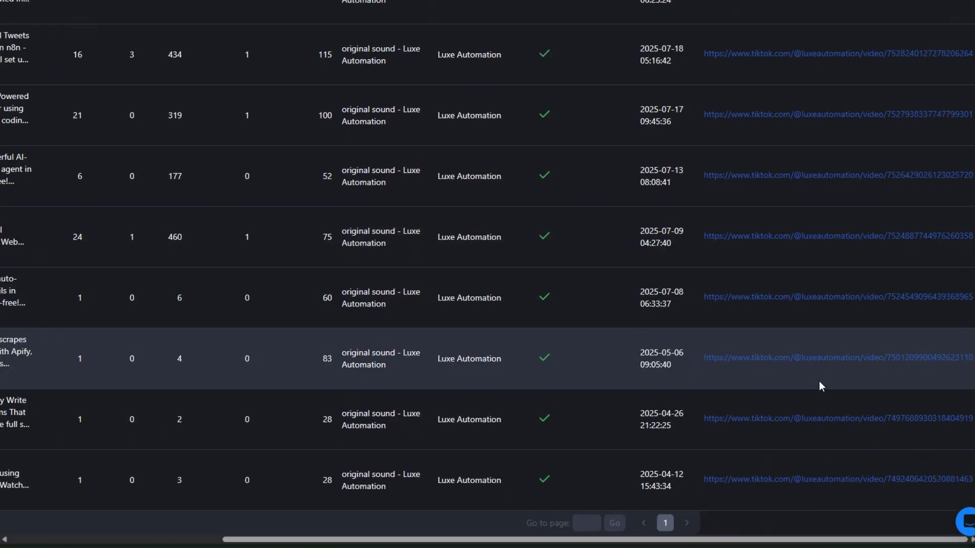
pyautogui.scroll(4, 820, 381)
pyautogui.scroll(-4, 820, 381)
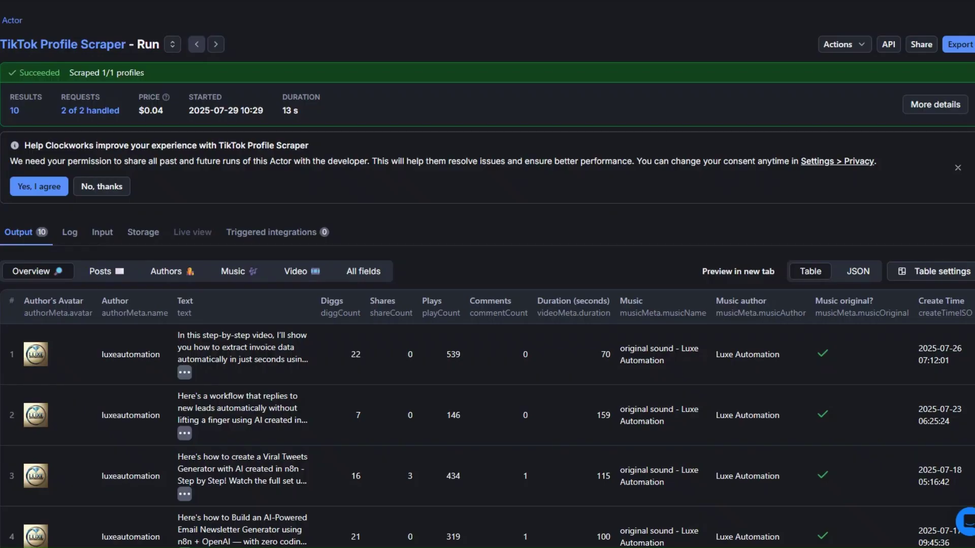
# Copy the Get dataset items endpoint URL from the run's API endpoints.
pyautogui.click(896, 45)
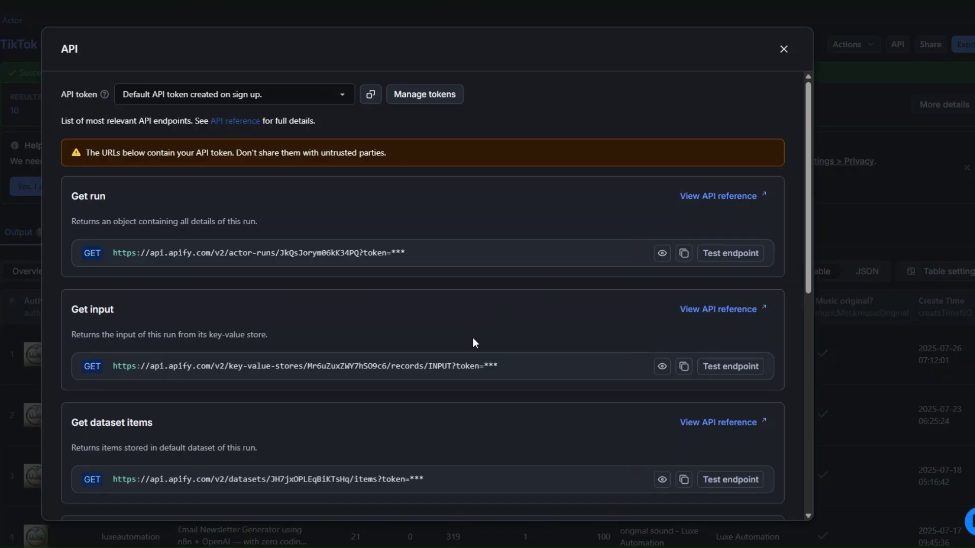
pyautogui.scroll(-1, 629, 422)
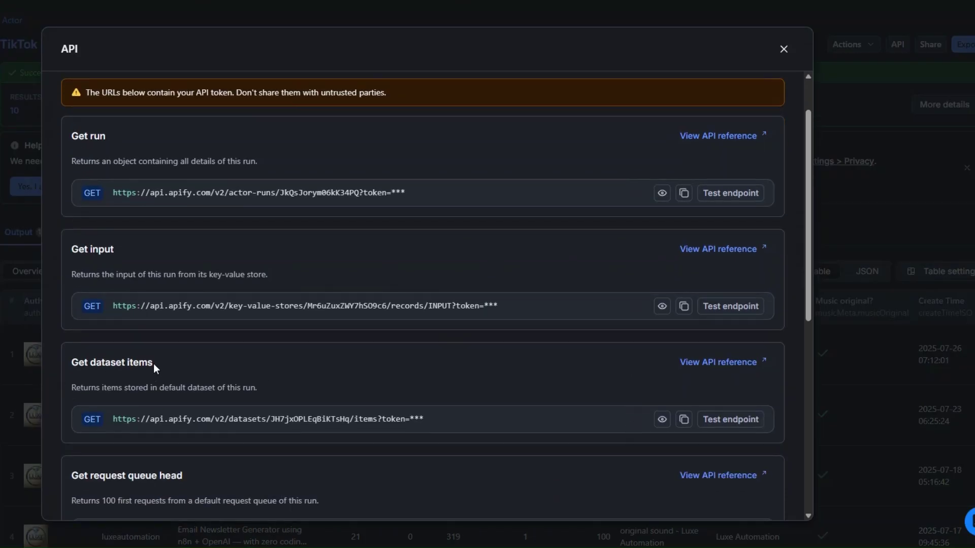
pyautogui.click(684, 419)
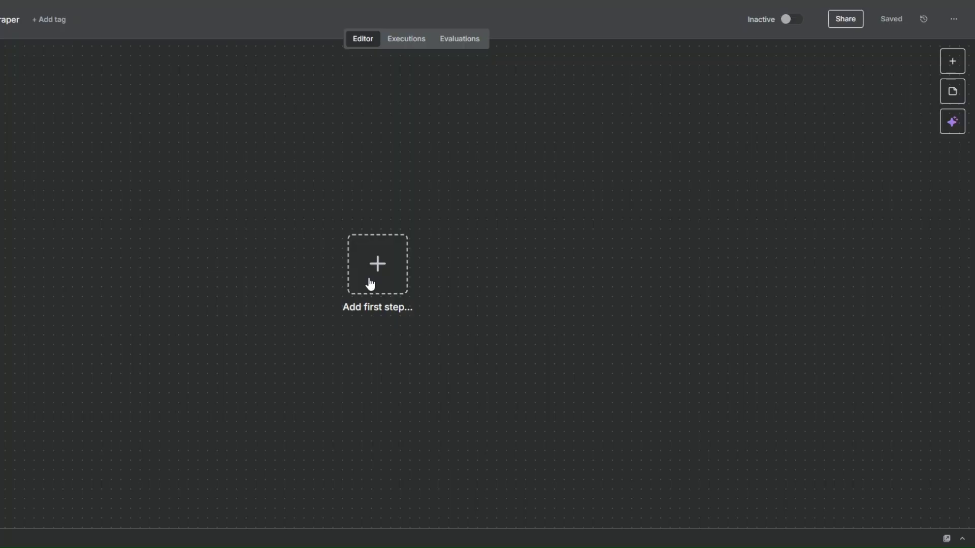
# Switch to the n8n workflow, add a manual trigger as the first step and move it toward the canvas's upper left.
pyautogui.click(370, 283)
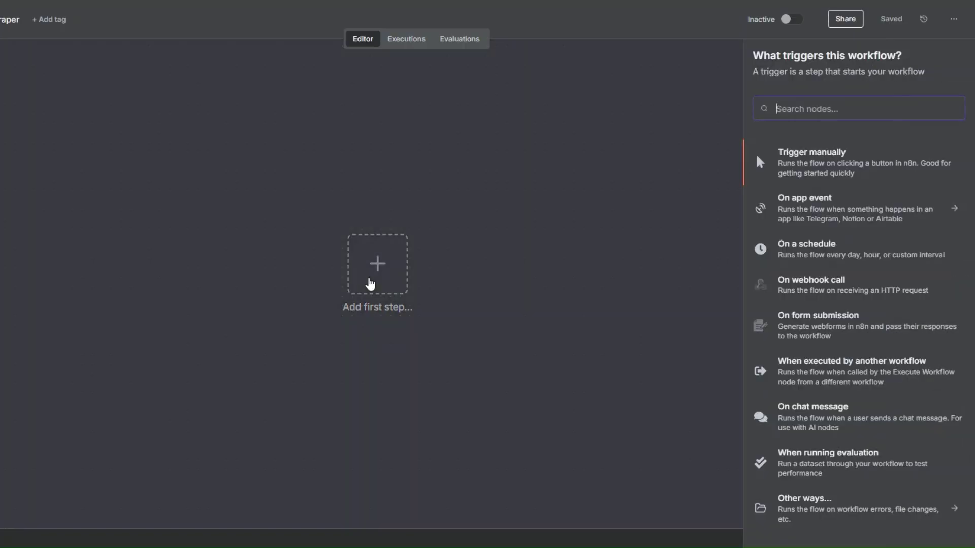
pyautogui.click(801, 168)
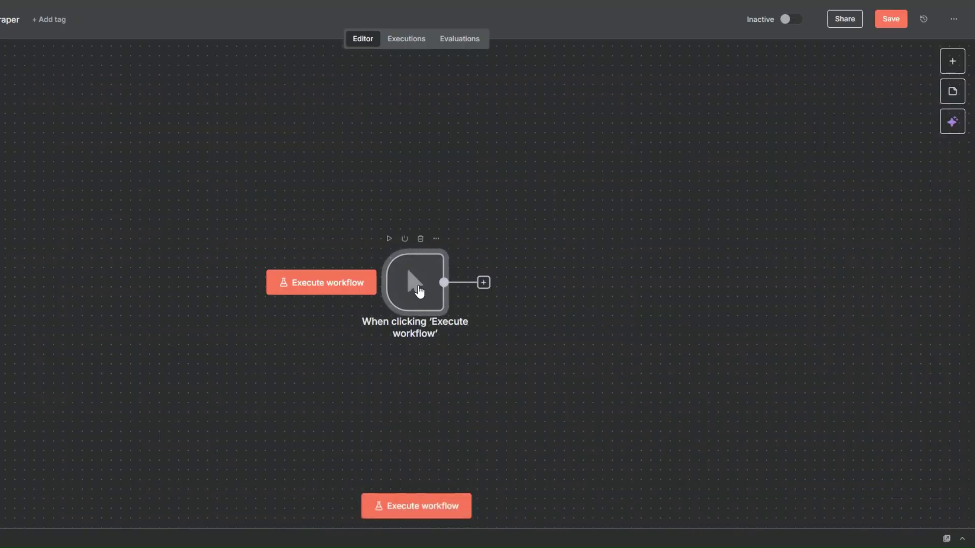
pyautogui.moveTo(421, 301); pyautogui.dragTo(171, 253)
# Add an HTTP Request node after the manual trigger.
pyautogui.click(233, 234)
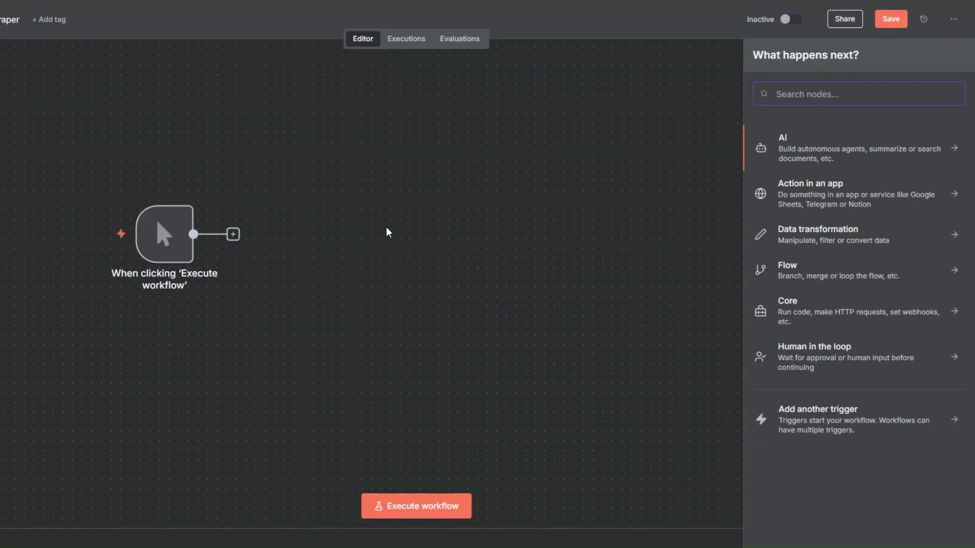
pyautogui.write('htt')
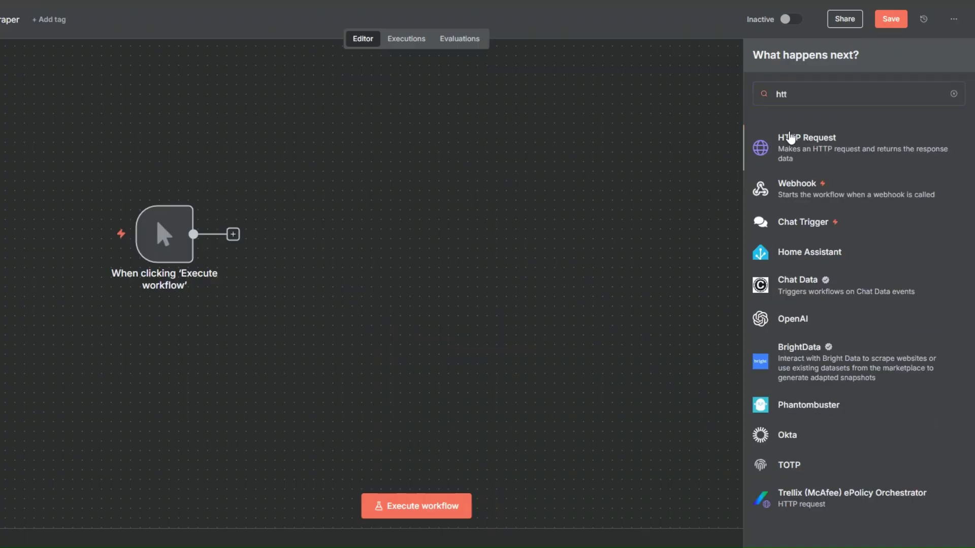
pyautogui.click(788, 136)
# Paste the copied dataset items URL containing the API token as the GET request's URL, then execute the node and review its output.
pyautogui.click(360, 167)
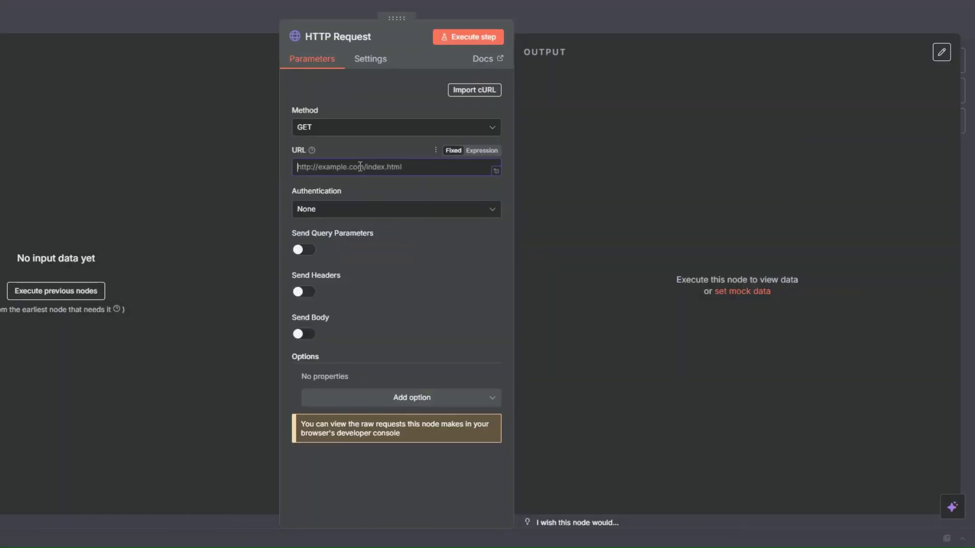
pyautogui.hotkey('ctrl', 'v')
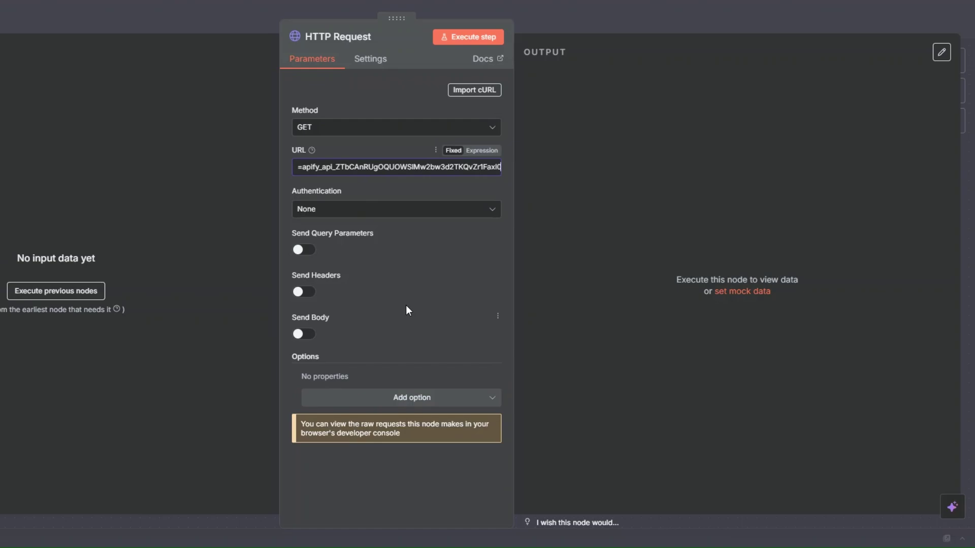
pyautogui.click(467, 35)
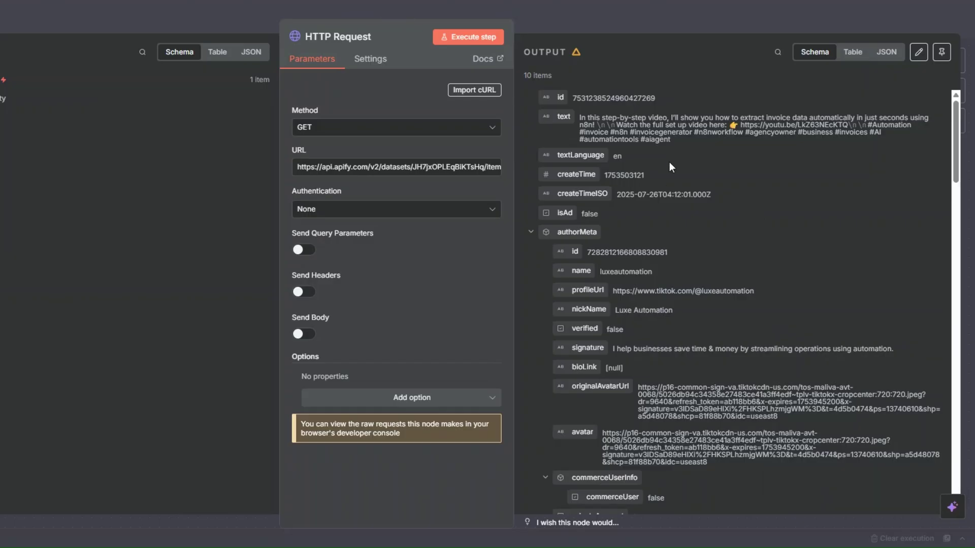
pyautogui.scroll(-2, 669, 163)
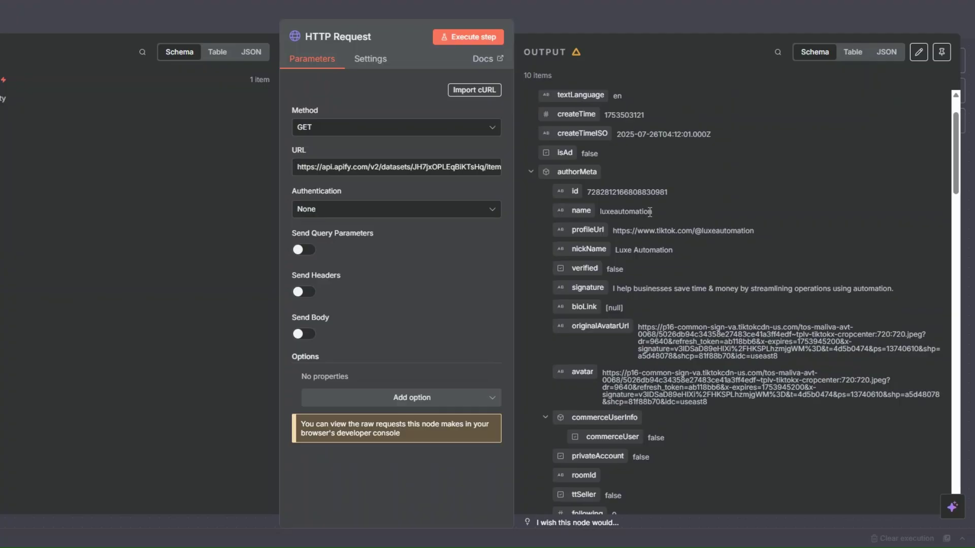
# Examine the HTTP Request node's output fields, from author and music metadata through video details, engagement counts and hashtags.
pyautogui.scroll(-2, 665, 248)
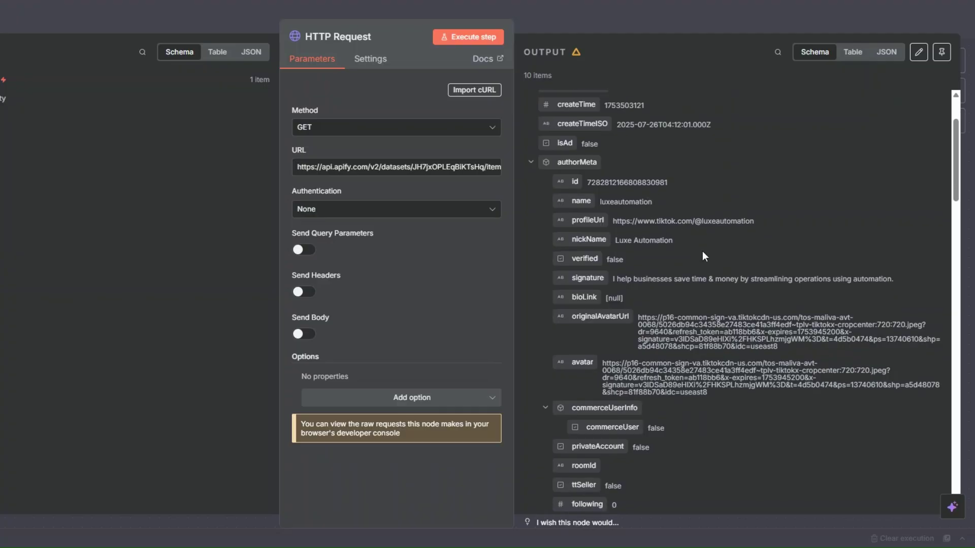
pyautogui.moveTo(613, 229); pyautogui.dragTo(666, 229)
pyautogui.scroll(-2, 655, 226)
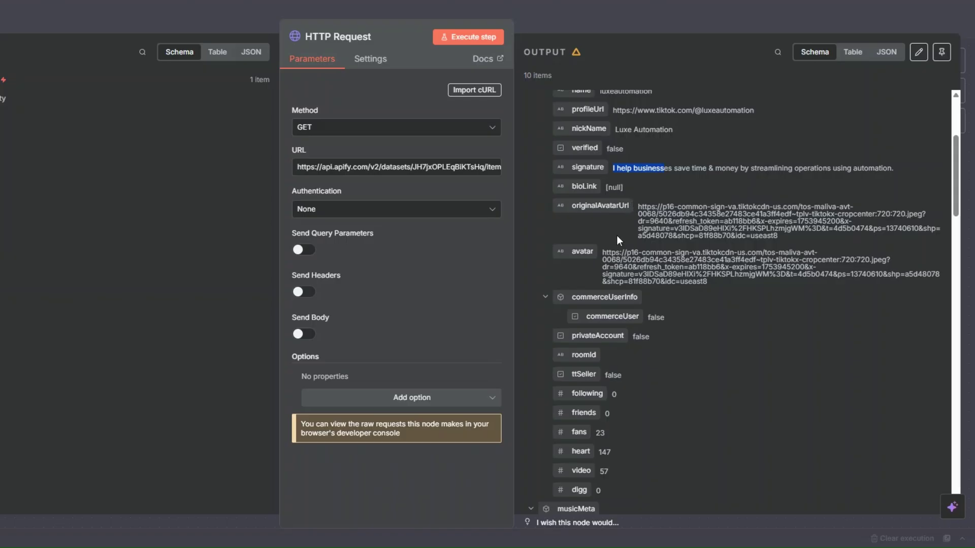
pyautogui.scroll(-4, 618, 237)
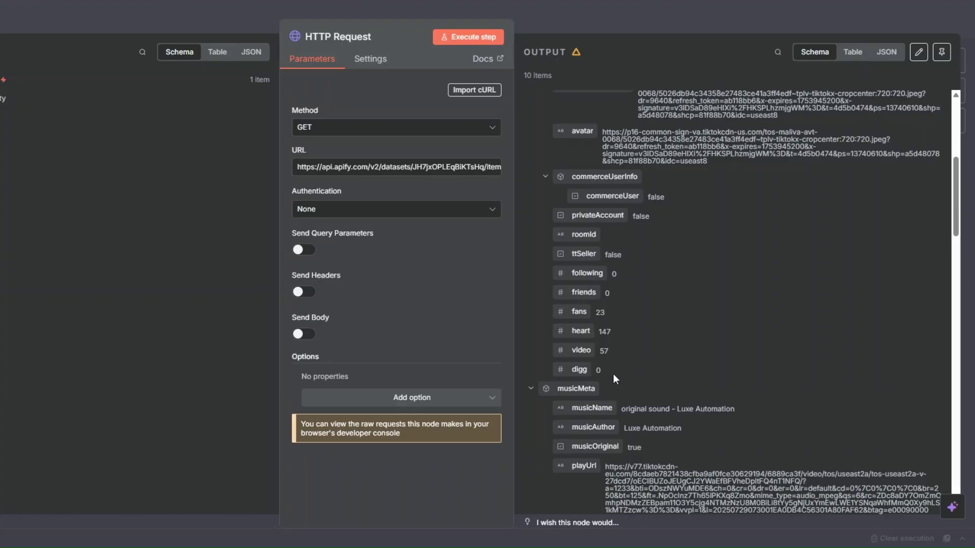
pyautogui.scroll(-6, 663, 288)
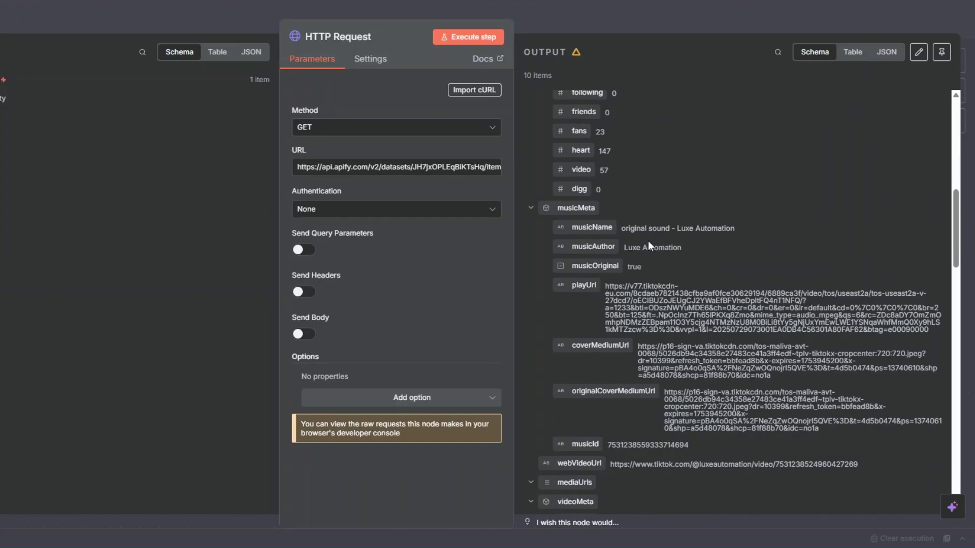
pyautogui.scroll(-6, 648, 241)
pyautogui.scroll(-4, 647, 240)
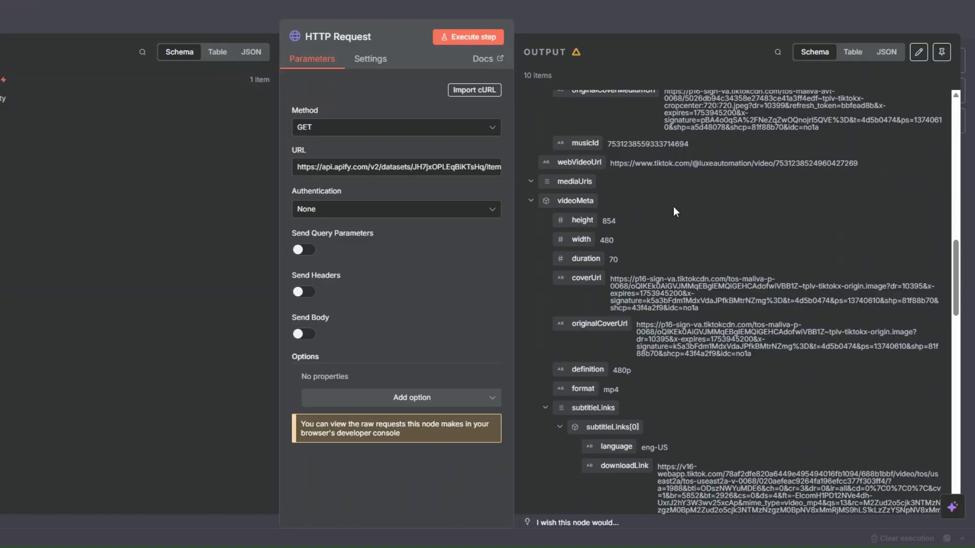
pyautogui.scroll(-4, 674, 208)
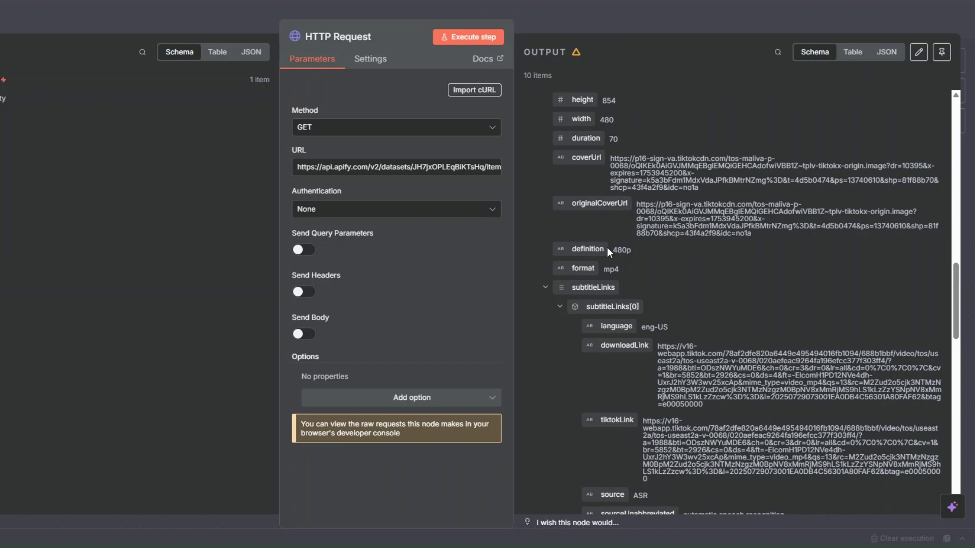
pyautogui.scroll(-2, 619, 250)
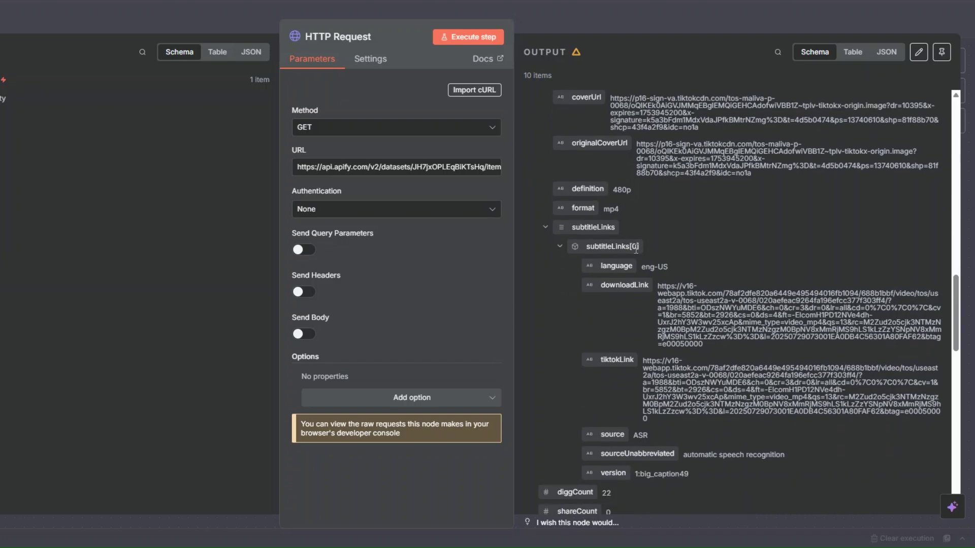
pyautogui.scroll(-4, 636, 249)
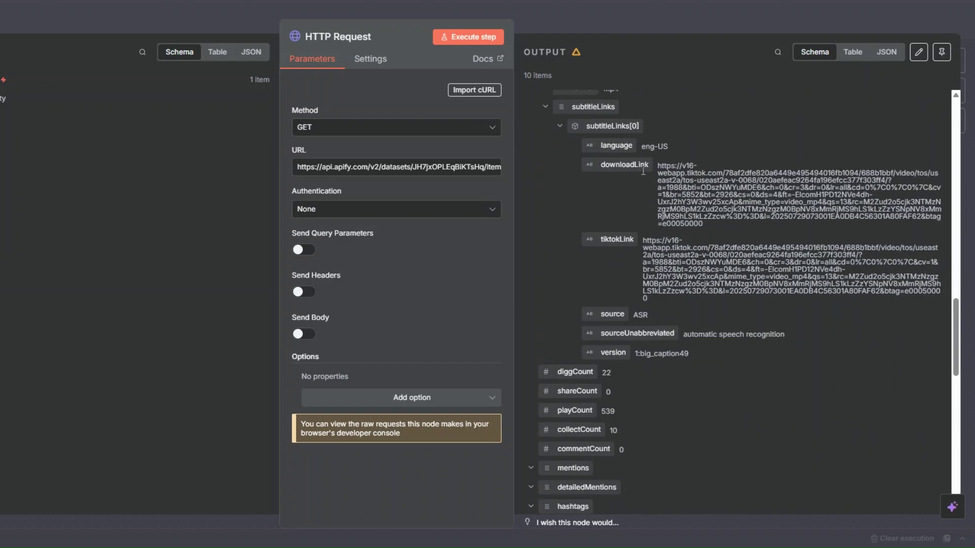
pyautogui.scroll(-6, 653, 309)
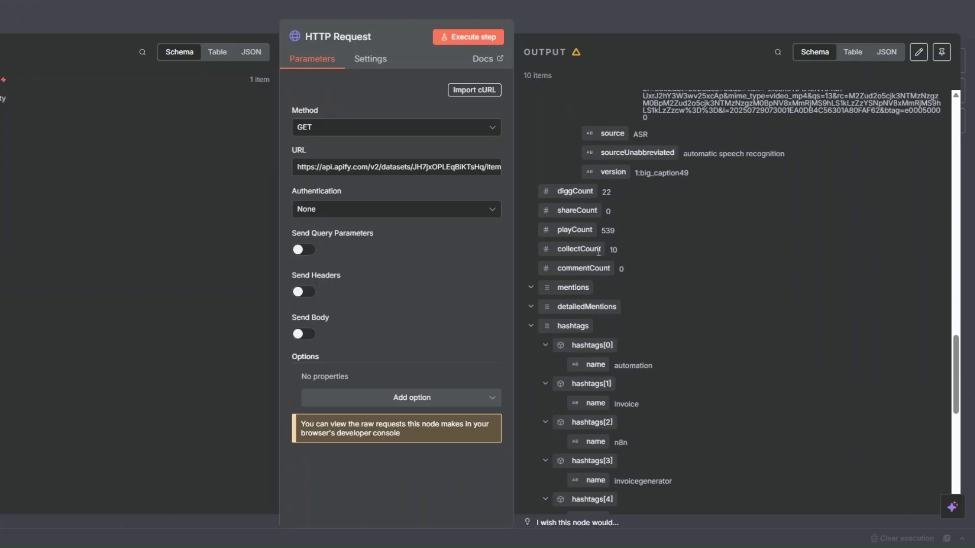
pyautogui.scroll(-14, 677, 243)
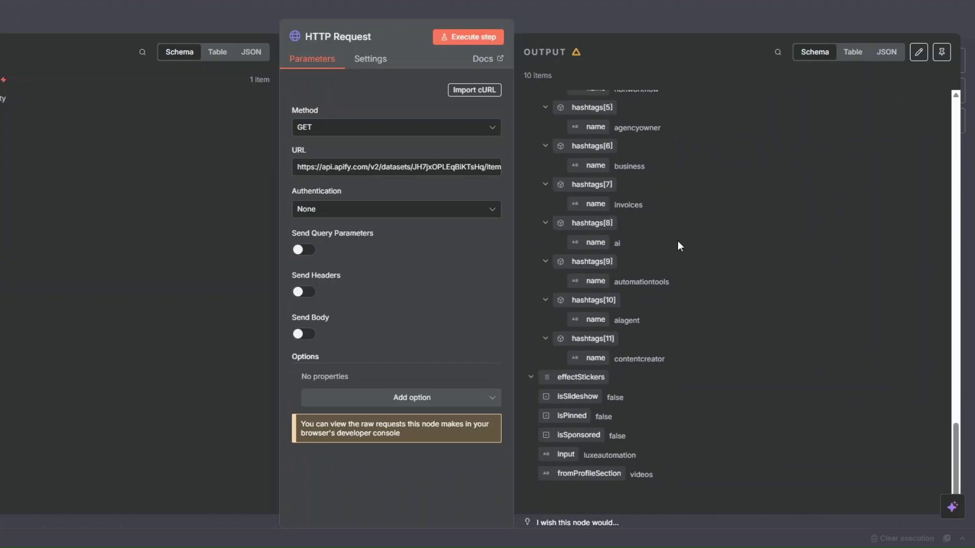
pyautogui.scroll(20, 677, 241)
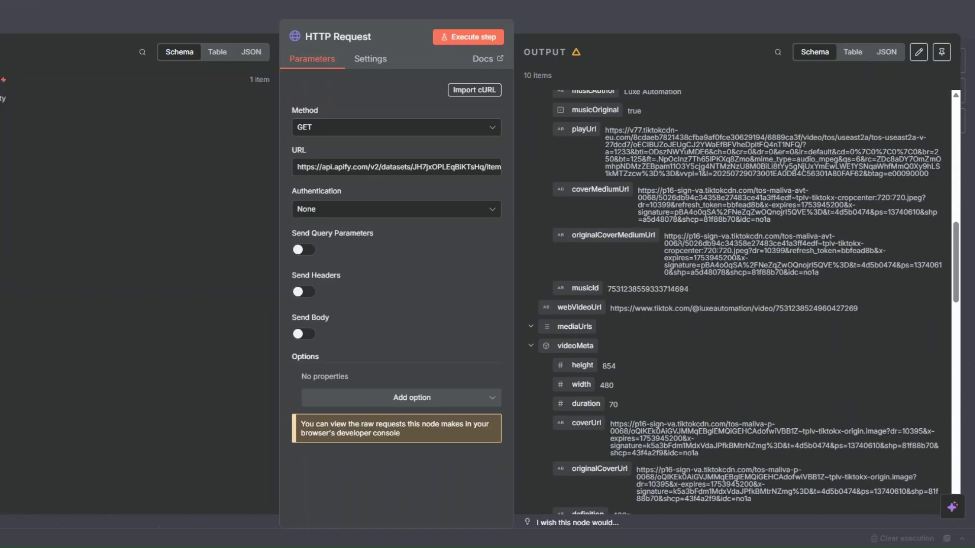
pyautogui.scroll(5, 679, 241)
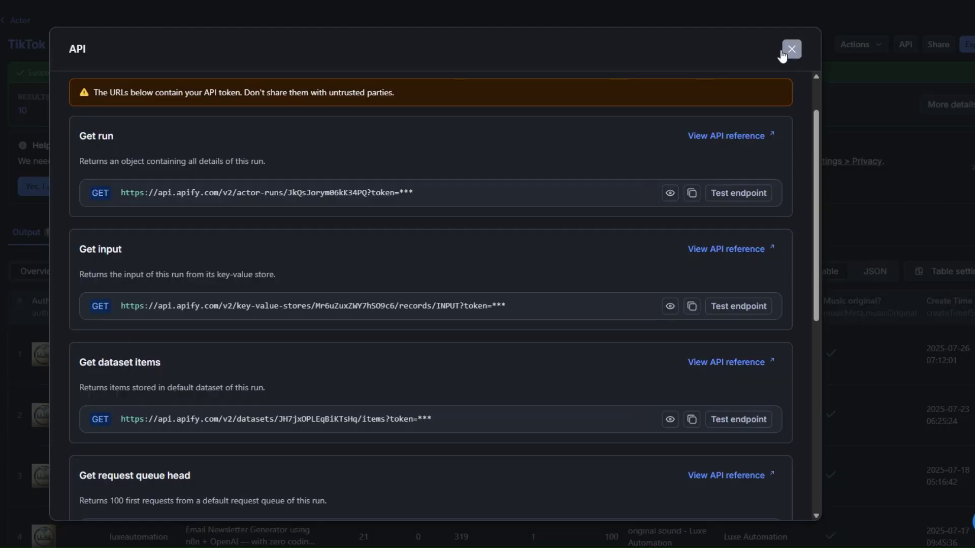
# Switch to Apify, return to the TikTok Profile Scraper's Actor page and open its most recent run to review the input settings and results.
pyautogui.click(791, 49)
pyautogui.click(43, 46)
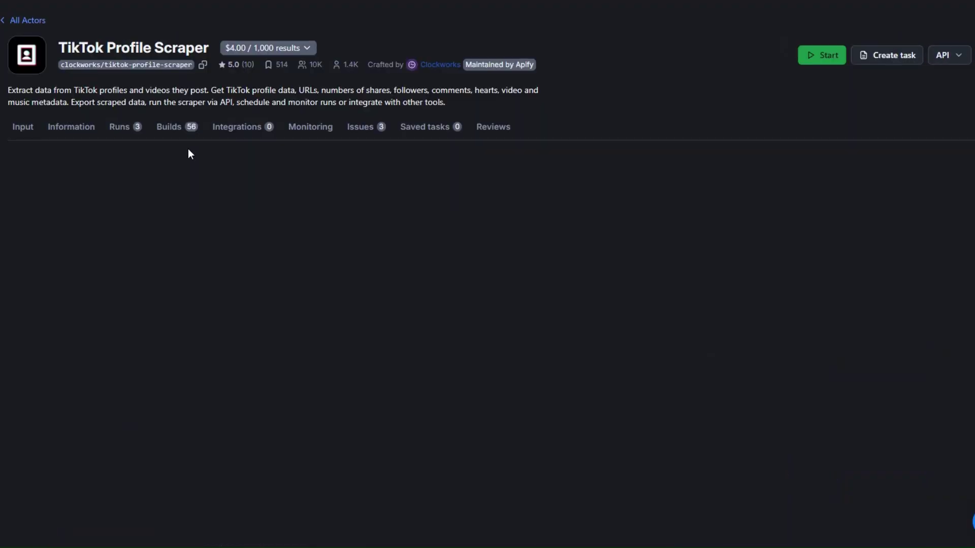
pyautogui.scroll(-3, 184, 222)
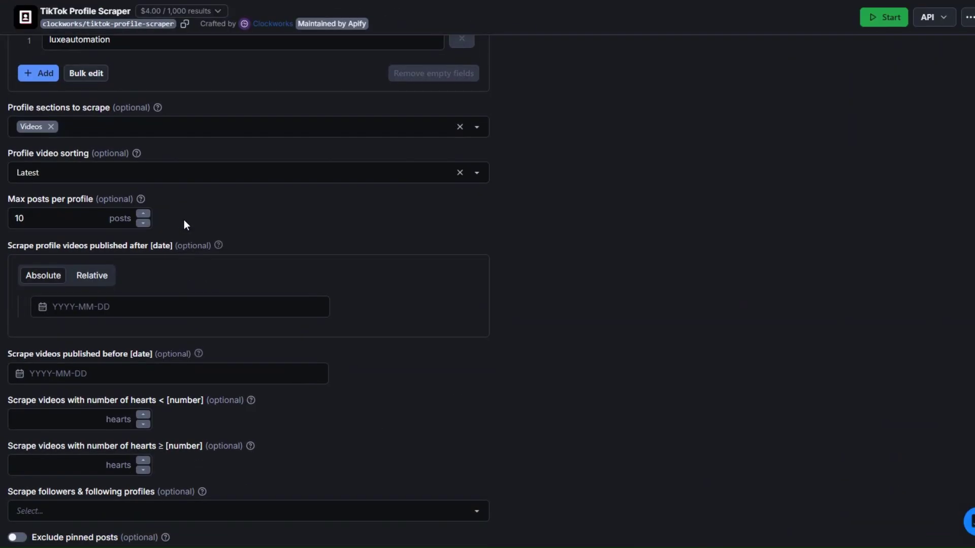
pyautogui.scroll(3, 184, 221)
pyautogui.click(120, 128)
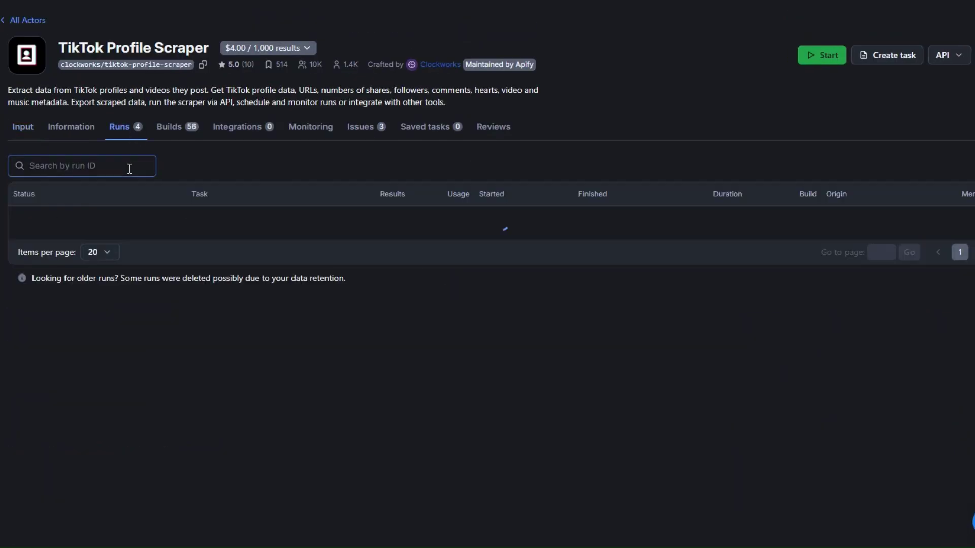
pyautogui.click(120, 231)
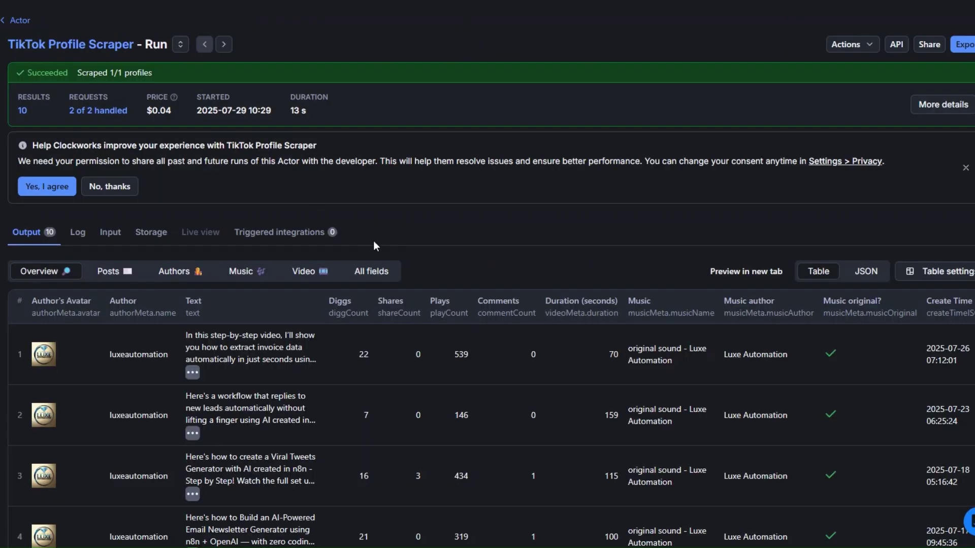
pyautogui.scroll(-10, 544, 213)
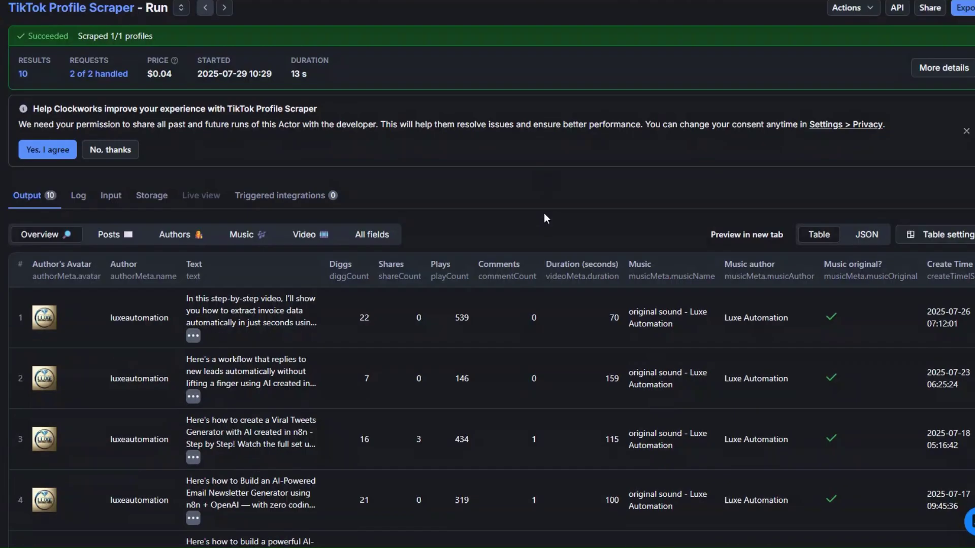
pyautogui.scroll(10, 543, 215)
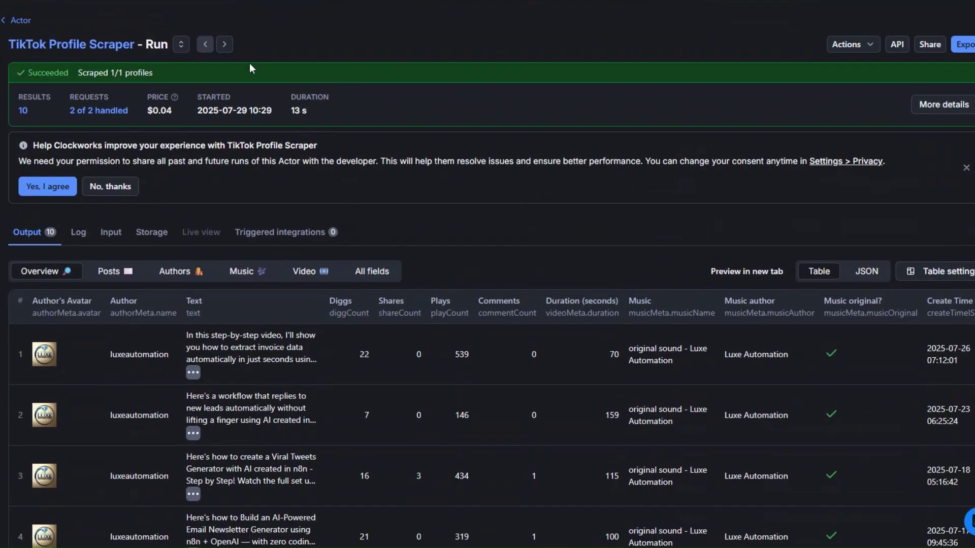
# Open the run's API endpoints, compare them with the HTTP Request node's output in n8n, and close the endpoint list.
pyautogui.click(897, 44)
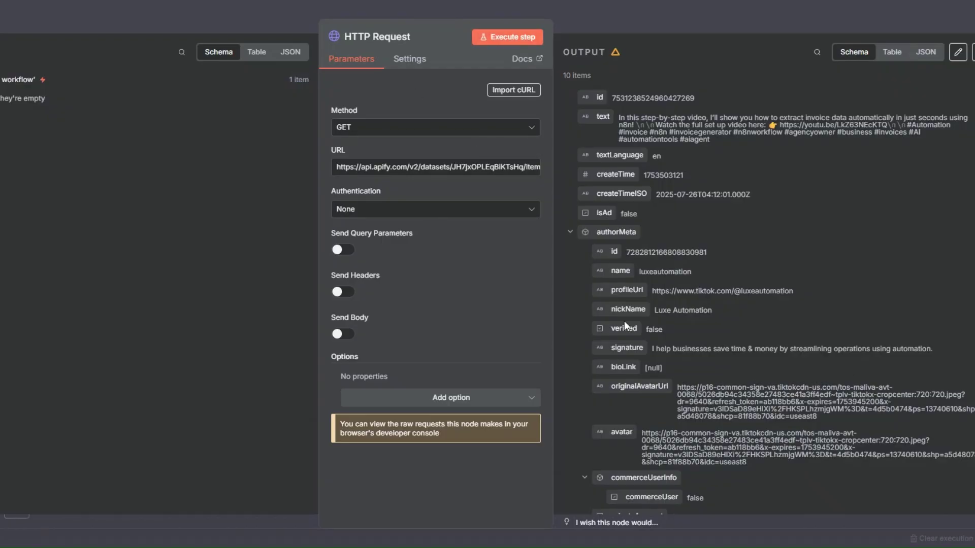
pyautogui.scroll(-5, 770, 226)
pyautogui.scroll(-5, 769, 227)
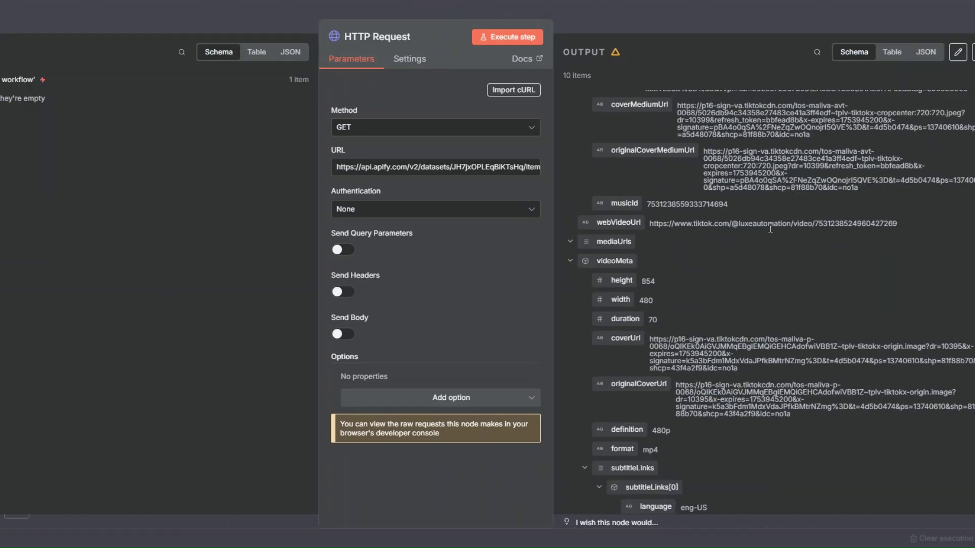
pyautogui.scroll(12, 769, 226)
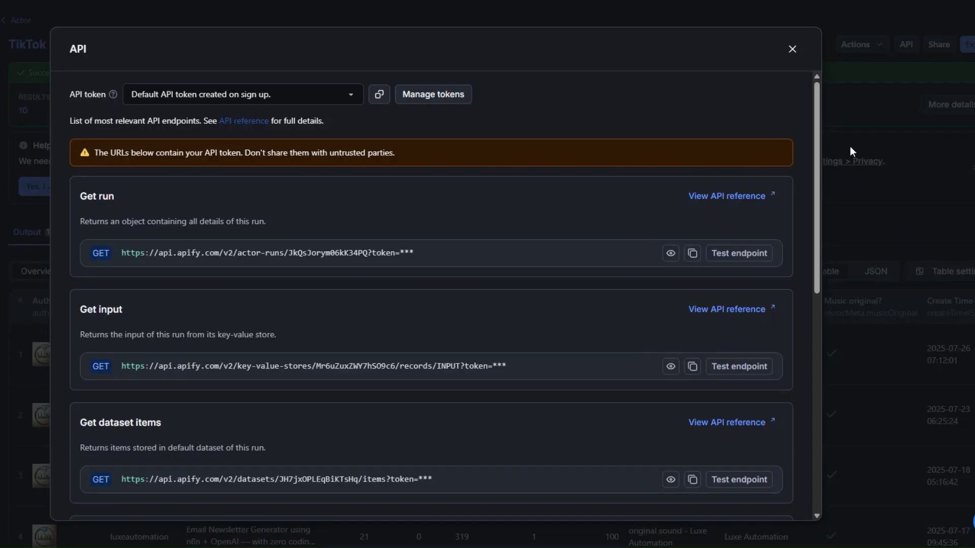
pyautogui.click(850, 146)
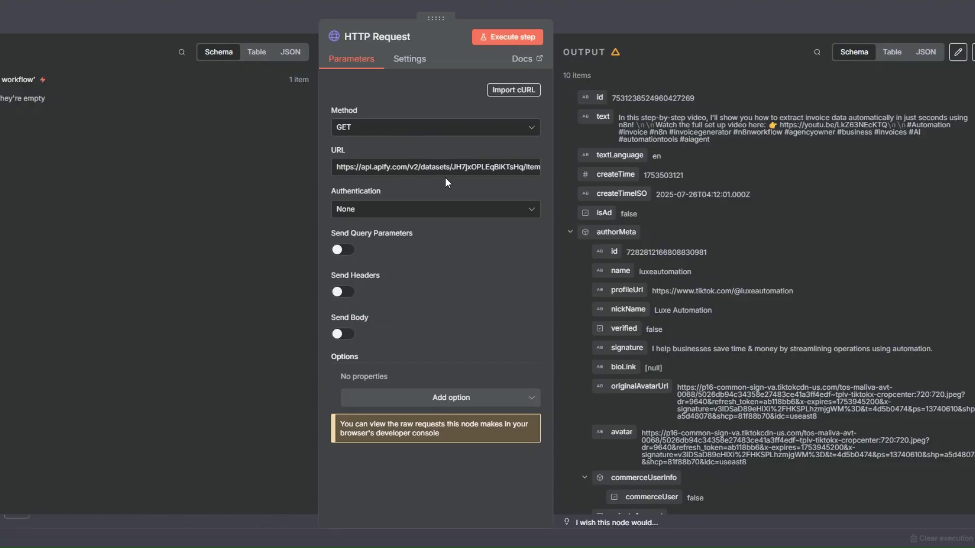
# Clear the HTTP Request node's URL and open the POST endpoint for running an Actor synchronously and getting dataset items in the Apify API docs.
pyautogui.tripleClick(441, 163)
pyautogui.press('BackSpace')
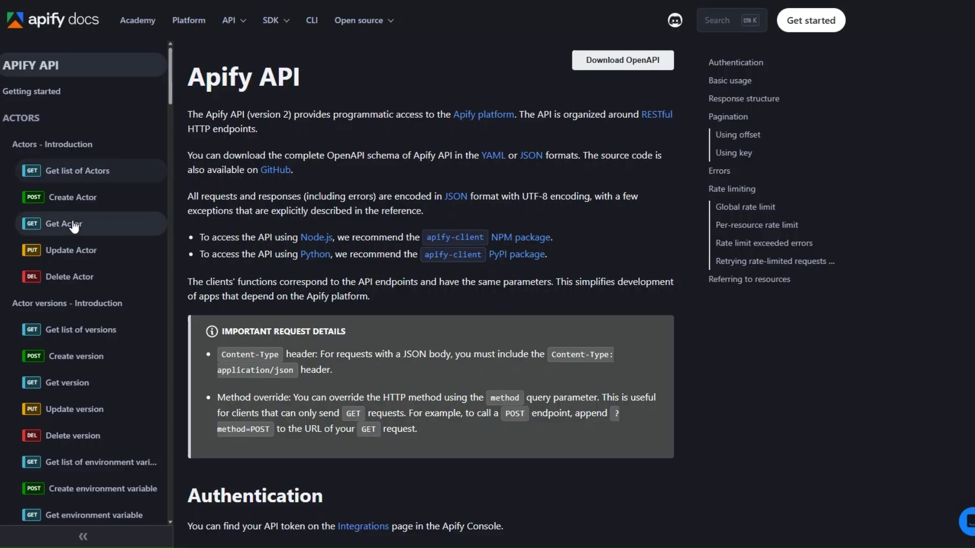
pyautogui.scroll(-9, 71, 220)
pyautogui.scroll(-1, 73, 226)
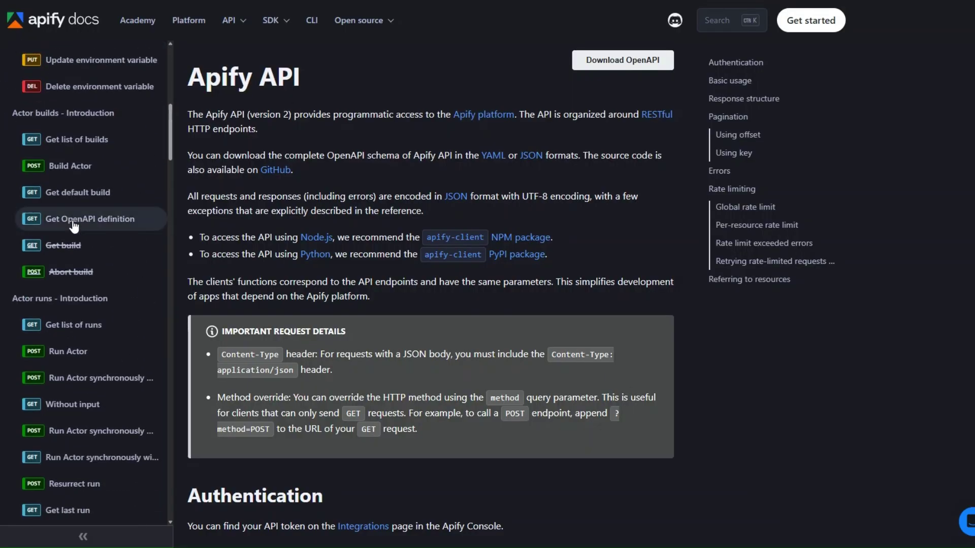
pyautogui.scroll(-4, 75, 223)
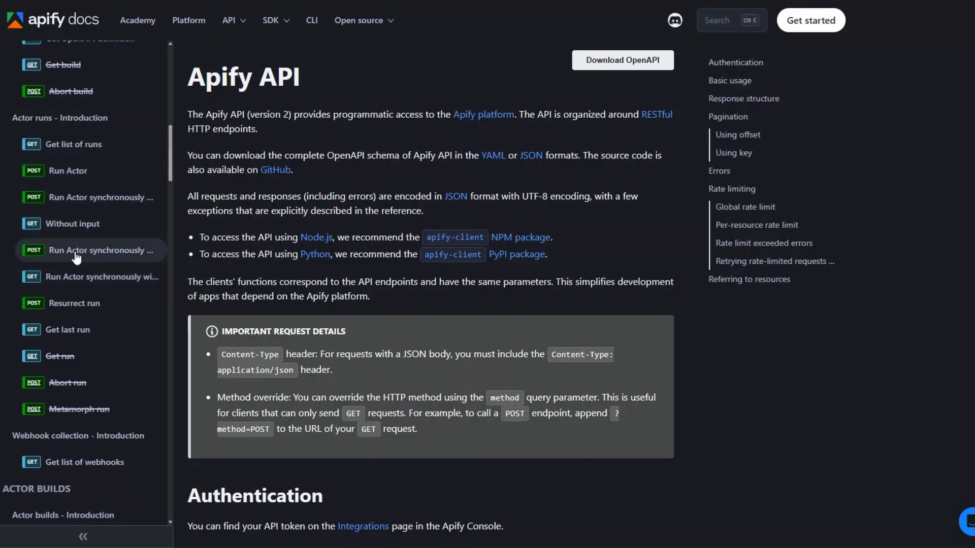
pyautogui.click(76, 253)
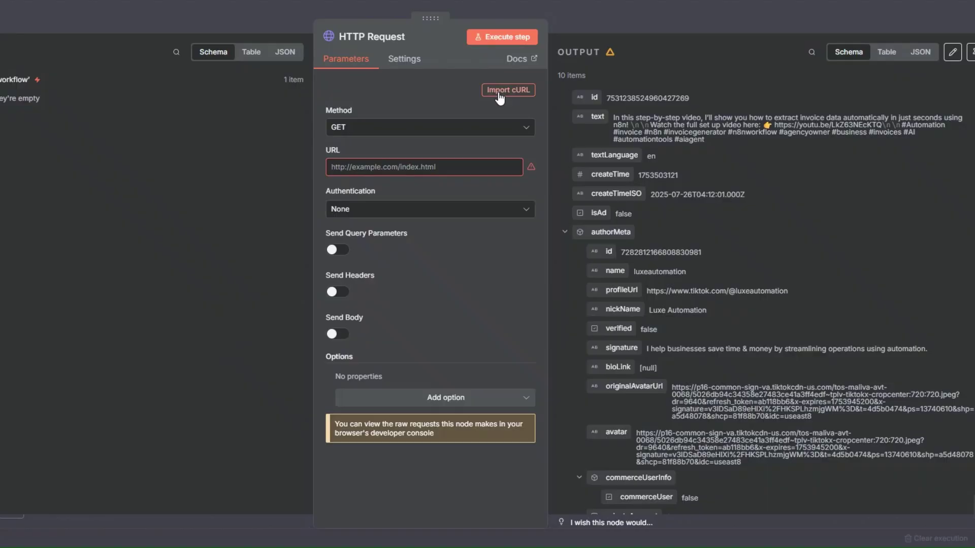
# Import the Apify run-sync-get-dataset-items cURL command into the HTTP Request node, with JSON headers, a bearer token placeholder and an empty body.
pyautogui.click(508, 90)
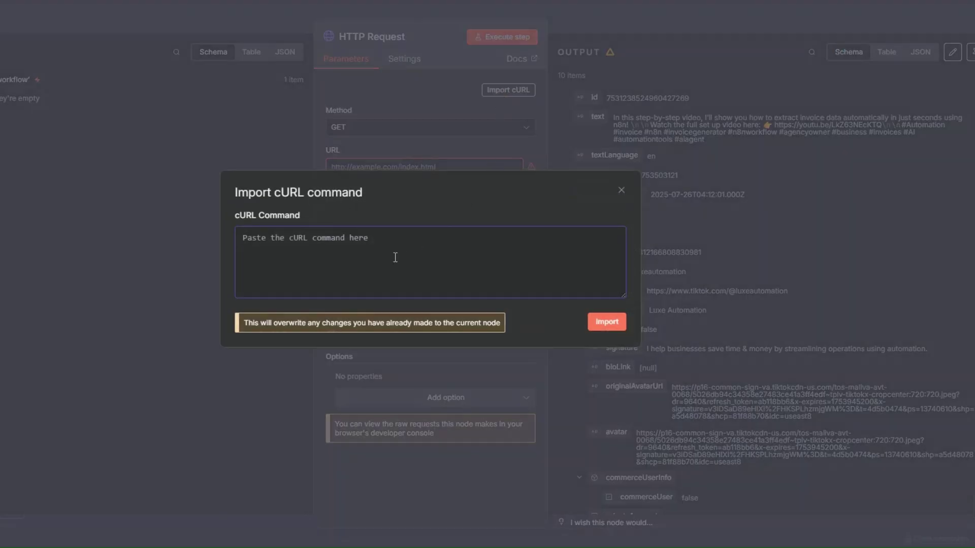
pyautogui.write("curl -L 'https://api.apify.com/v2/acts/:actorId/run-sync-get-dataset-items' \\ -H 'Content-Type: application/json' \\ -H 'Accept: application/json' \\ -H 'Authorization: Bearer <token>' \\ -d '{}'")
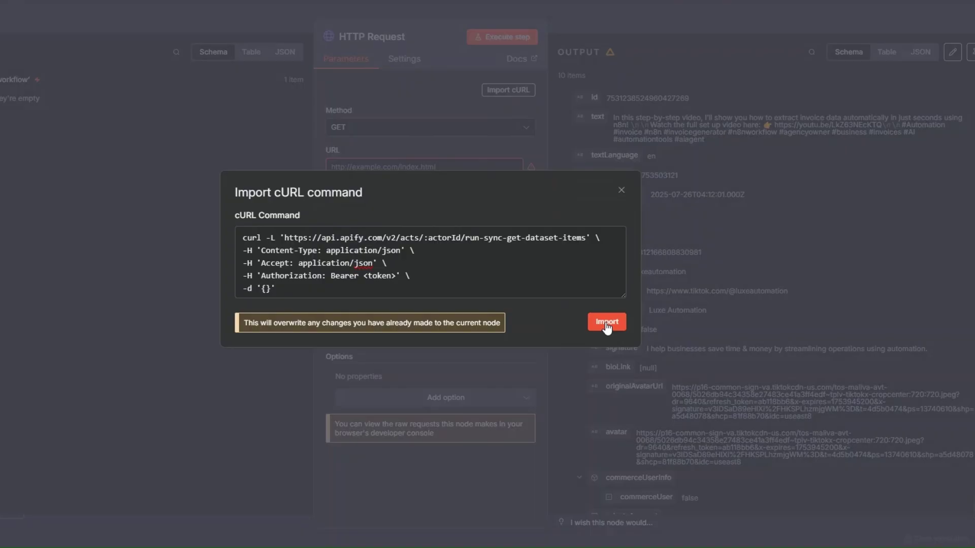
pyautogui.click(606, 325)
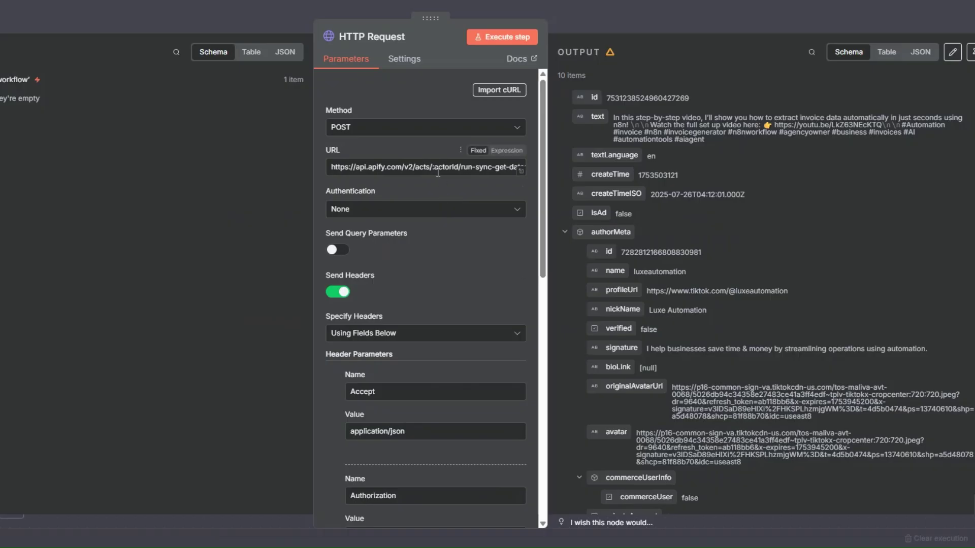
# Examine the imported request's :actorId URL placeholder, the Authorization header's token placeholder, and the body and redirect settings.
pyautogui.moveTo(432, 167); pyautogui.dragTo(459, 167)
pyautogui.scroll(-4, 450, 228)
pyautogui.moveTo(374, 354); pyautogui.dragTo(404, 355)
pyautogui.scroll(-1, 432, 240)
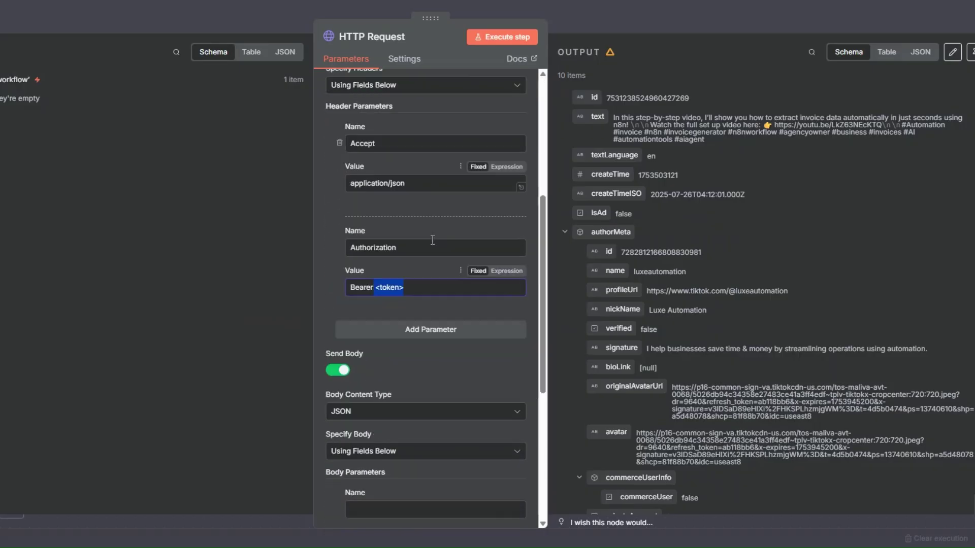
pyautogui.scroll(-5, 432, 239)
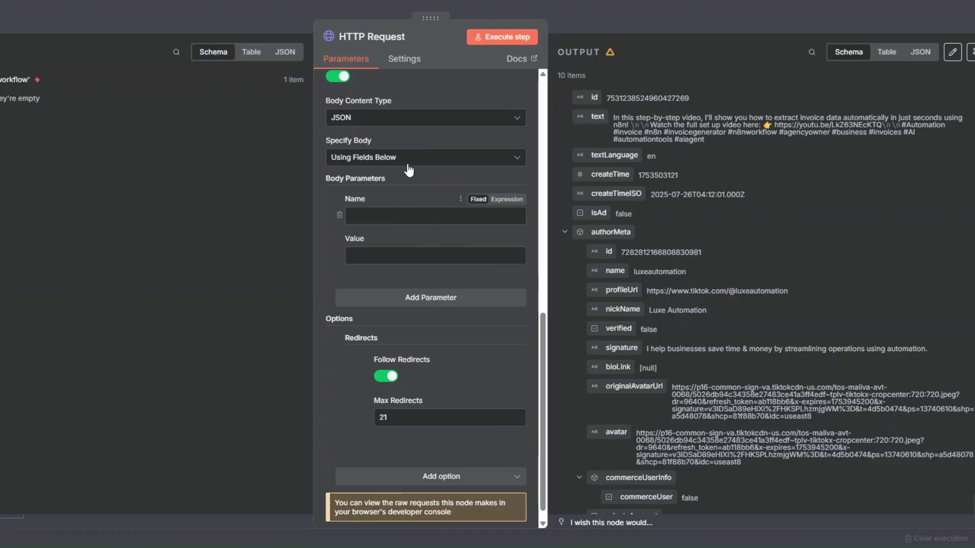
pyautogui.scroll(10, 436, 197)
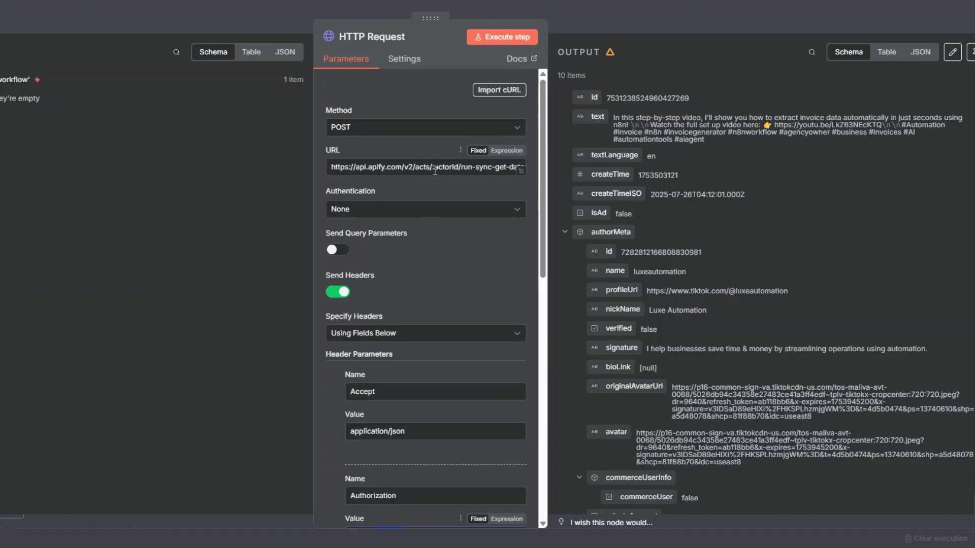
# Replace the :actorId placeholder in the request URL with the Actor ID copied from the TikTok Profile Scraper's Apify page.
pyautogui.moveTo(432, 167); pyautogui.dragTo(459, 166)
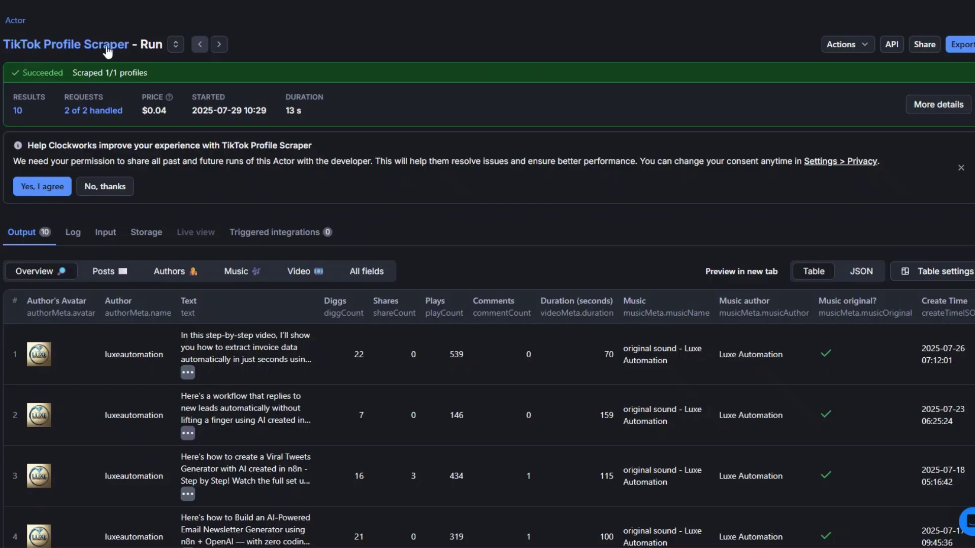
pyautogui.click(107, 48)
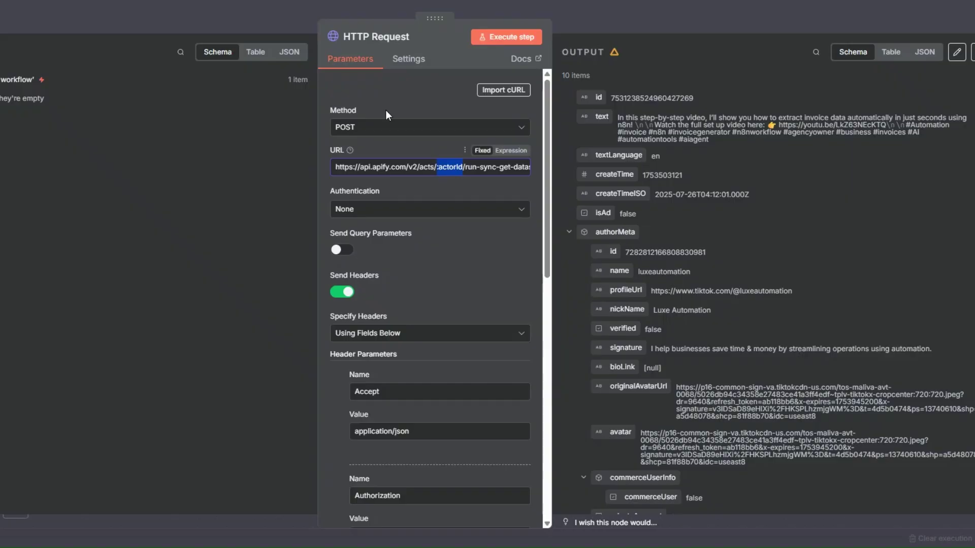
pyautogui.hotkey('ctrl', 'v')
pyautogui.scroll(-4, 446, 242)
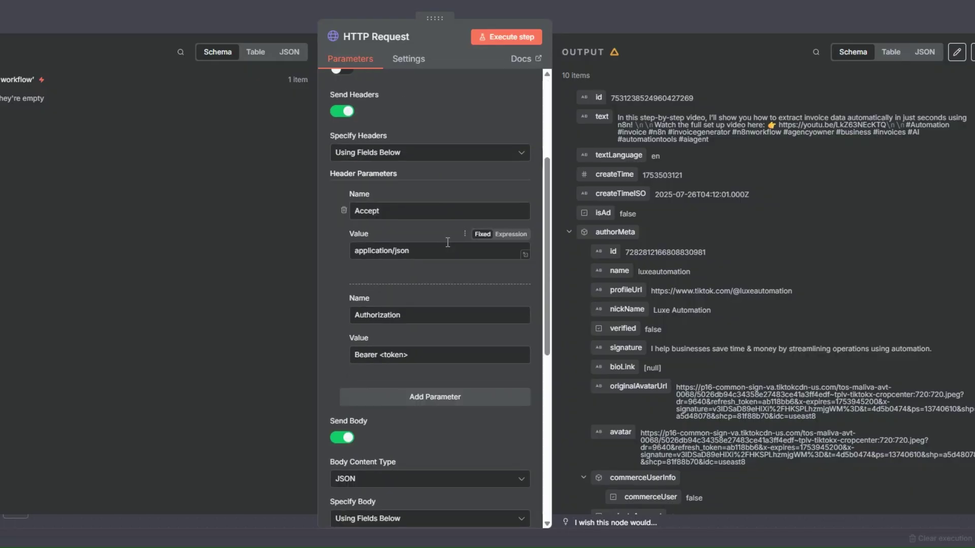
# Open Apify's API & Integrations settings and inspect the dialog for creating a new personal API token, closing it without creating one.
pyautogui.scroll(-3, 447, 242)
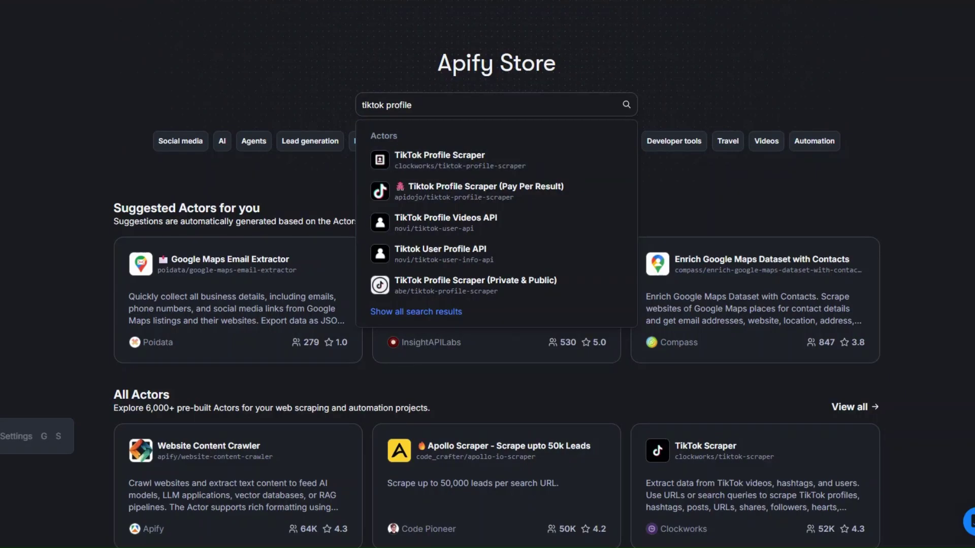
pyautogui.click(5, 435)
pyautogui.click(119, 56)
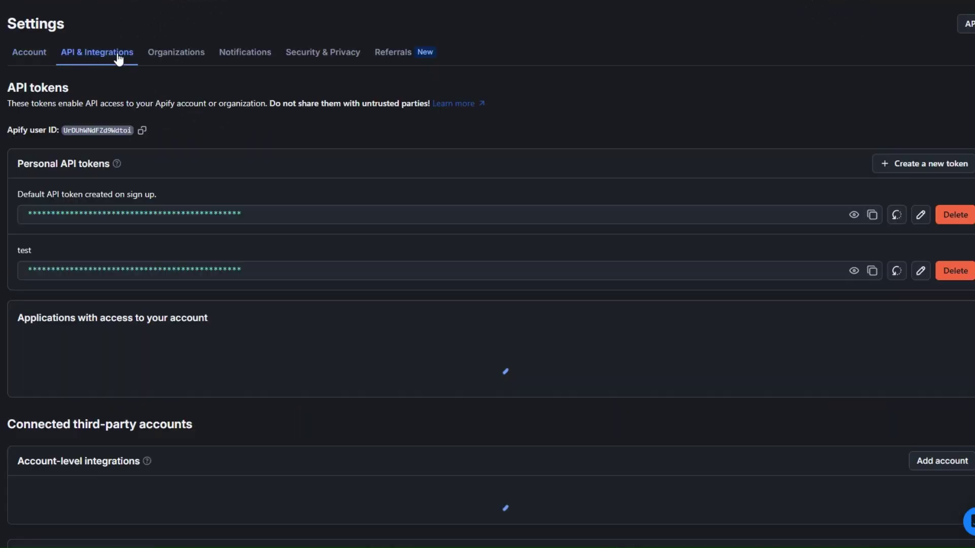
pyautogui.click(919, 170)
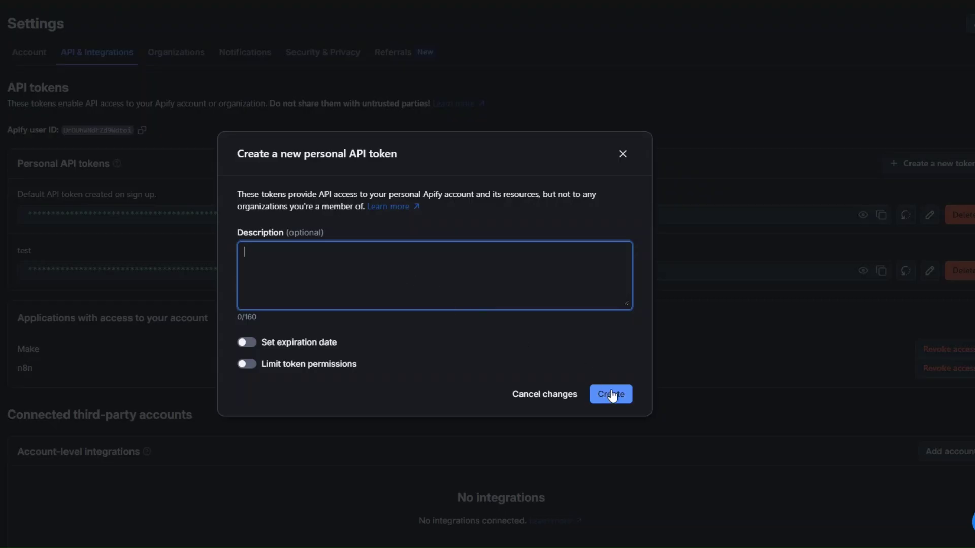
pyautogui.click(621, 155)
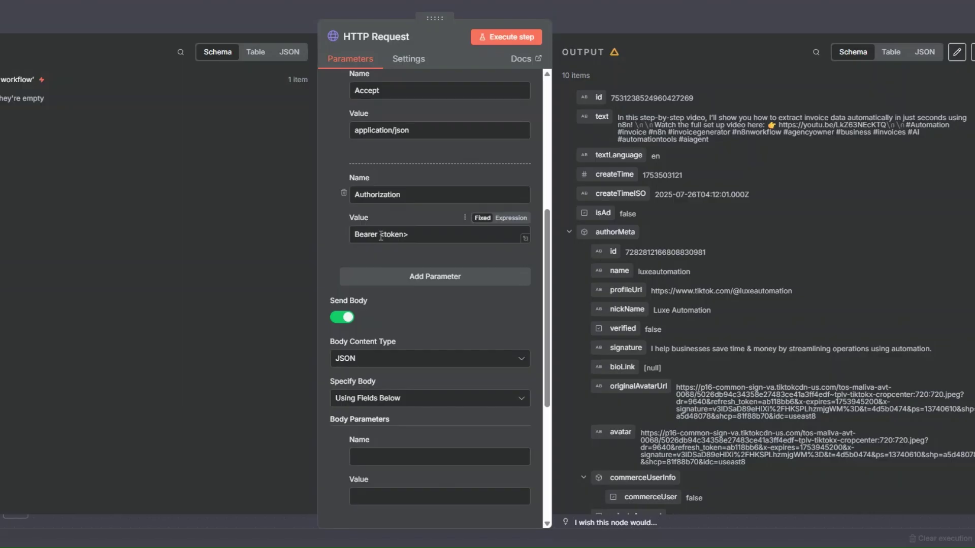
# Replace the <token> placeholder in the n8n HTTP Request node's Authorization header with the Apify API token, keeping the Bearer prefix.
pyautogui.moveTo(380, 235); pyautogui.dragTo(412, 235)
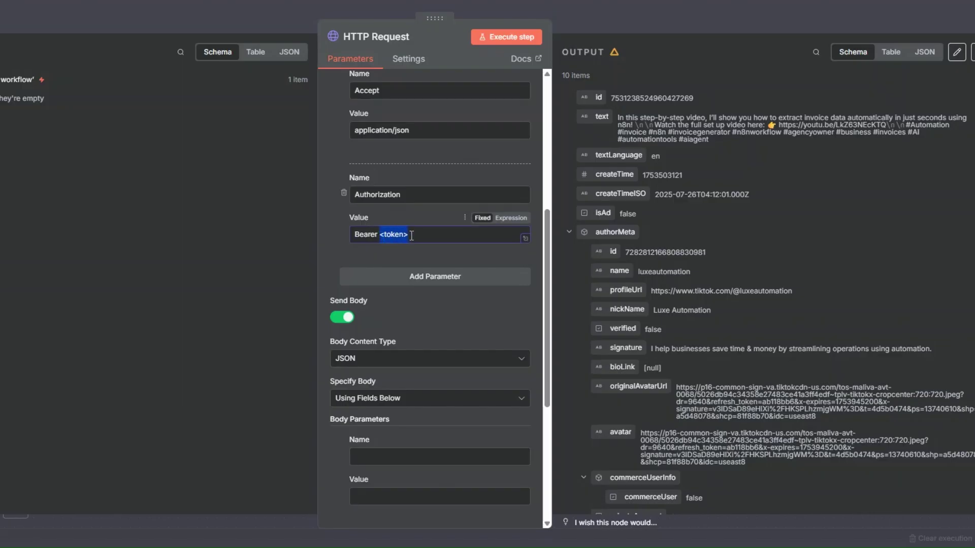
pyautogui.hotkey('ctrl', 'v')
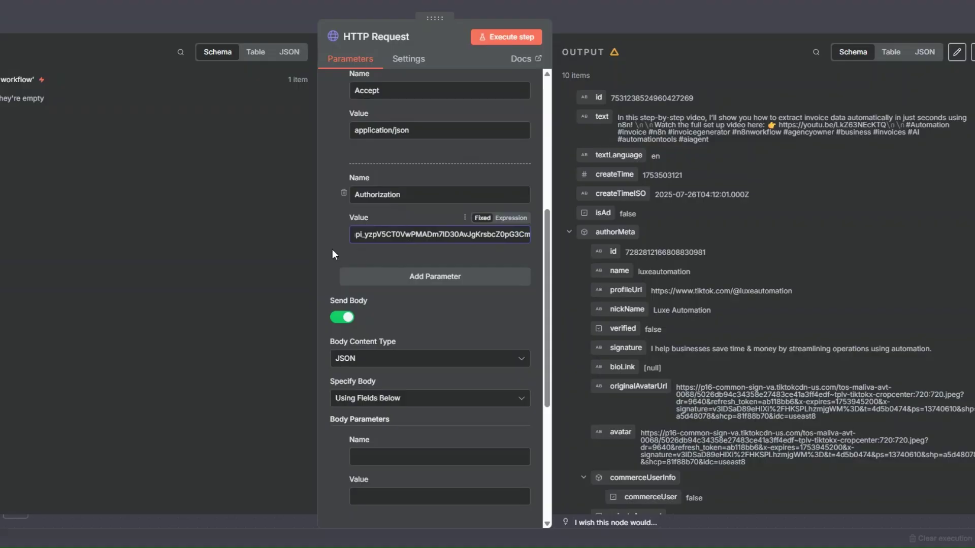
pyautogui.click(331, 241)
# Set the request body to be specified using JSON as an expression, and open its expanded expression editor.
pyautogui.scroll(-4, 350, 244)
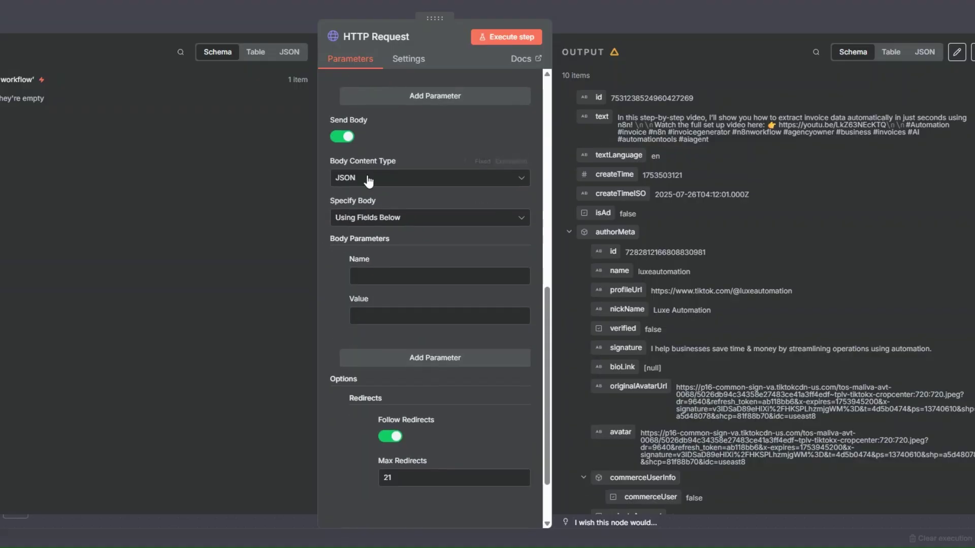
pyautogui.click(360, 219)
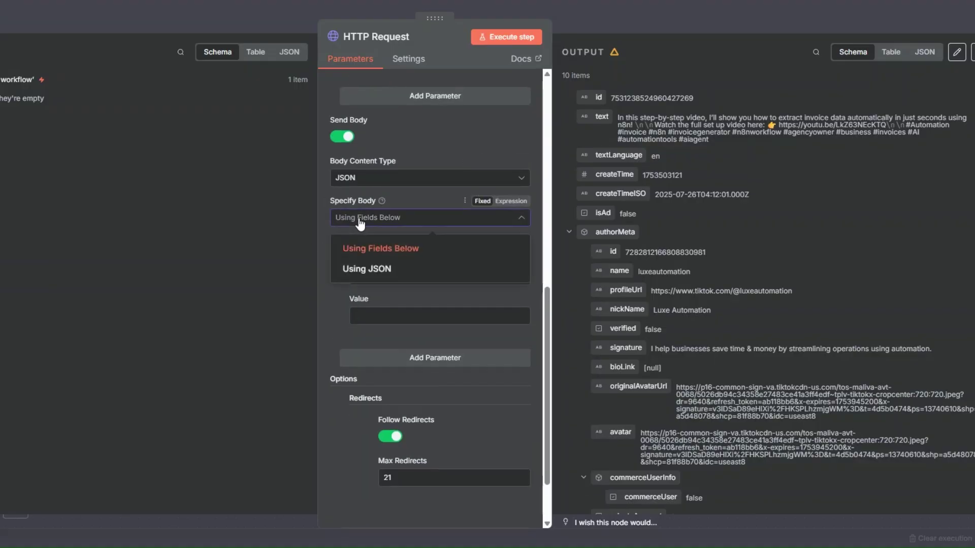
pyautogui.click(360, 269)
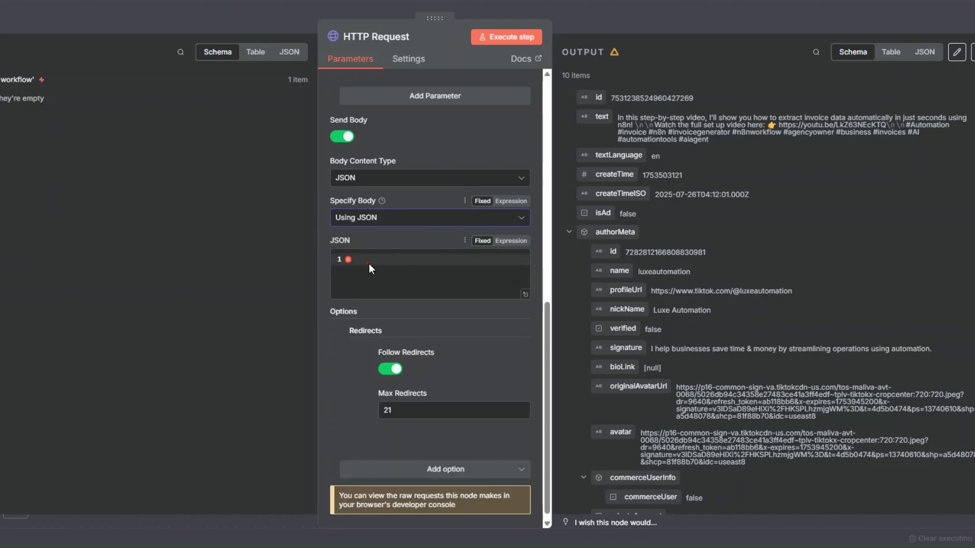
pyautogui.click(511, 241)
pyautogui.click(521, 286)
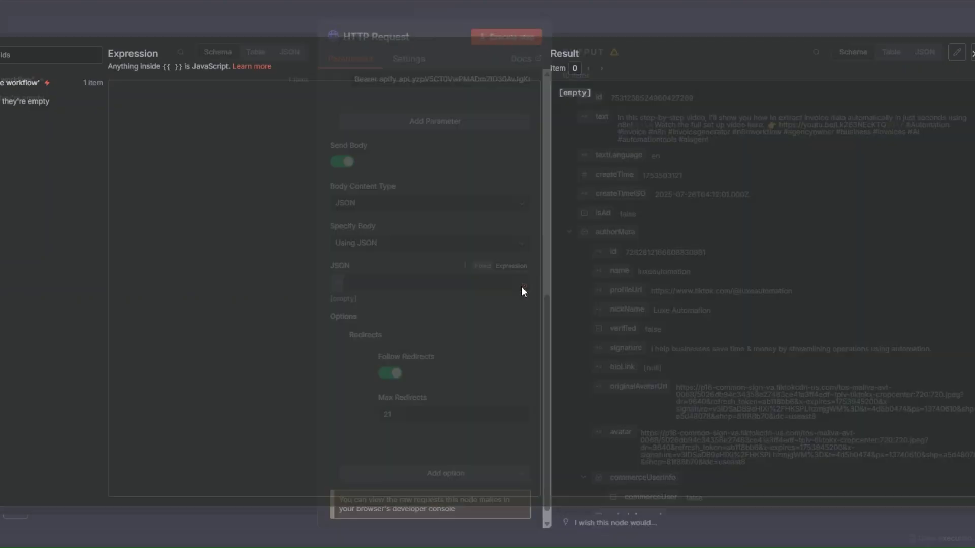
# Copy the TikTok Profile Scraper's full JSON input from Apify and paste it as the HTTP Request node's JSON body.
pyautogui.click(173, 118)
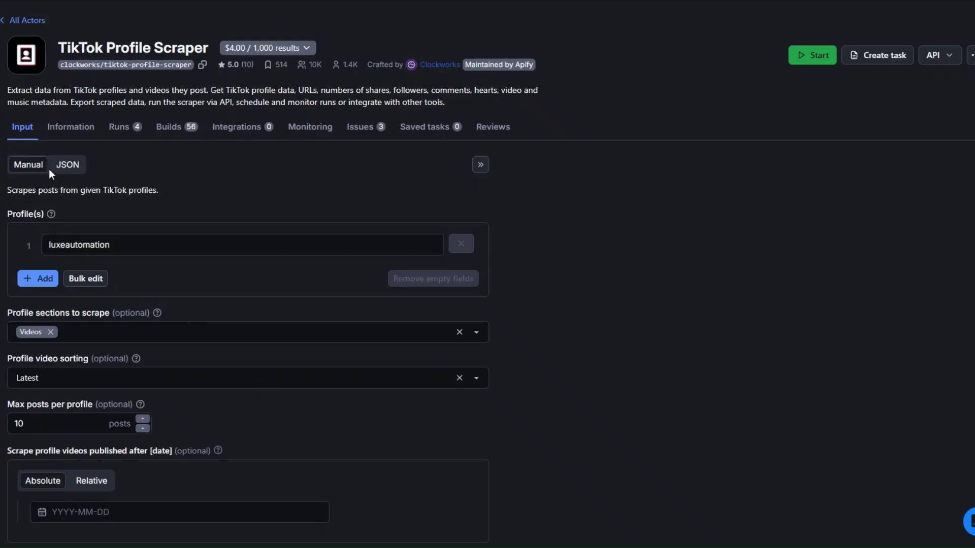
pyautogui.click(67, 166)
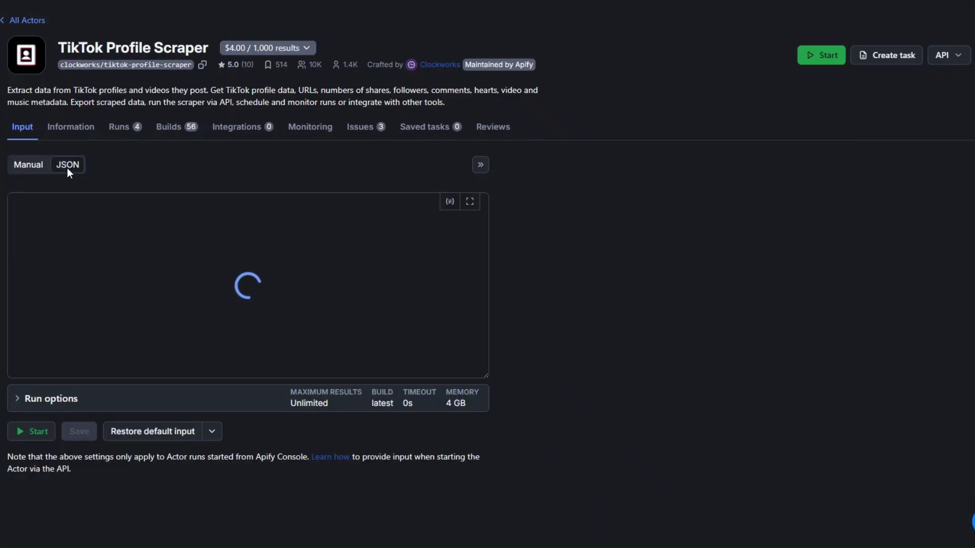
pyautogui.moveTo(47, 198); pyautogui.dragTo(83, 370)
pyautogui.rightClick(82, 370)
pyautogui.click(133, 442)
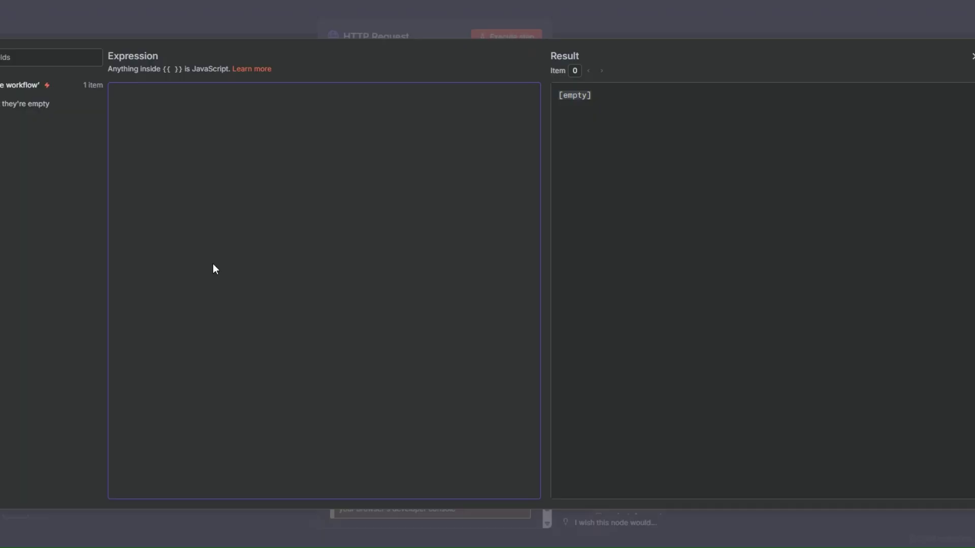
pyautogui.hotkey('ctrl', 'v')
pyautogui.press('Escape')
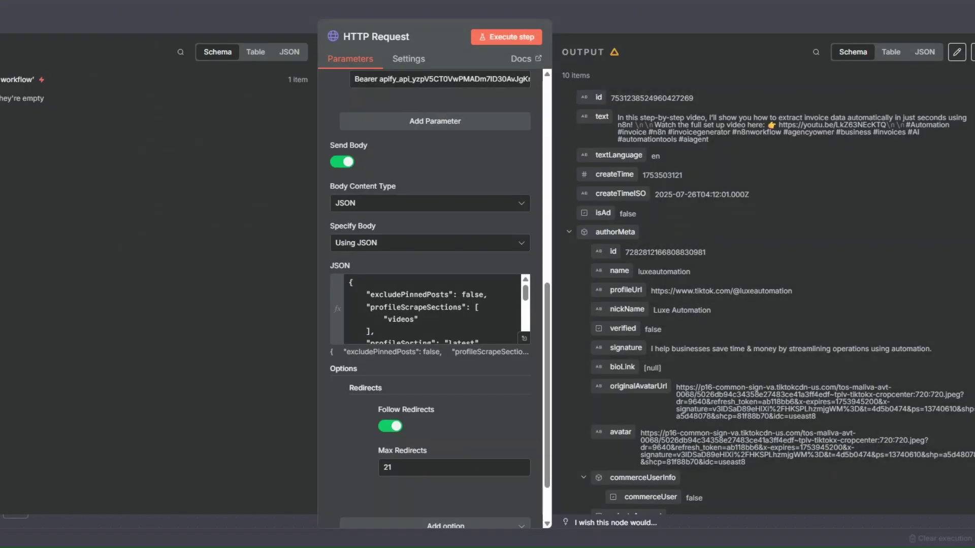
# Execute the HTTP Request node for the luxeautomation profile and review the returned author, music, video and engagement fields.
pyautogui.click(494, 40)
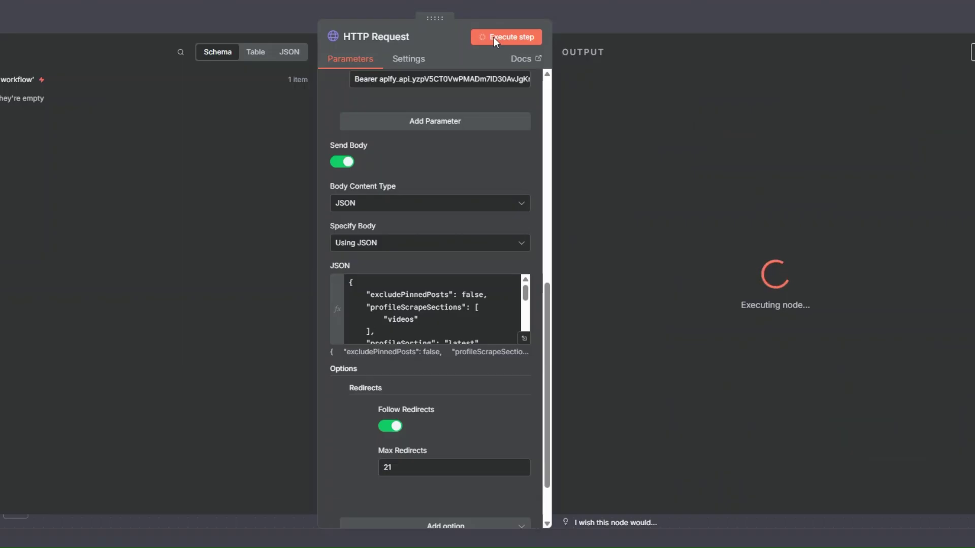
pyautogui.scroll(-2, 392, 306)
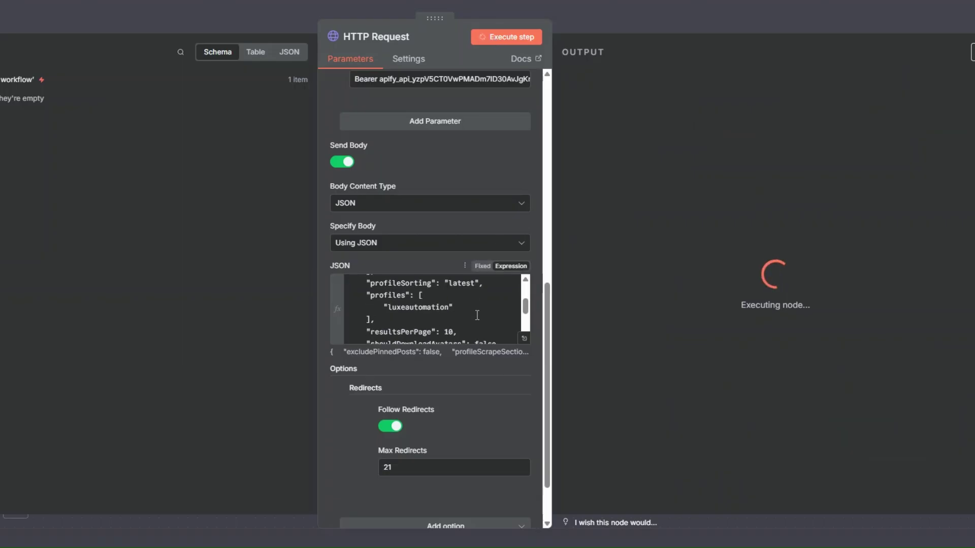
pyautogui.doubleClick(392, 306)
pyautogui.click(476, 163)
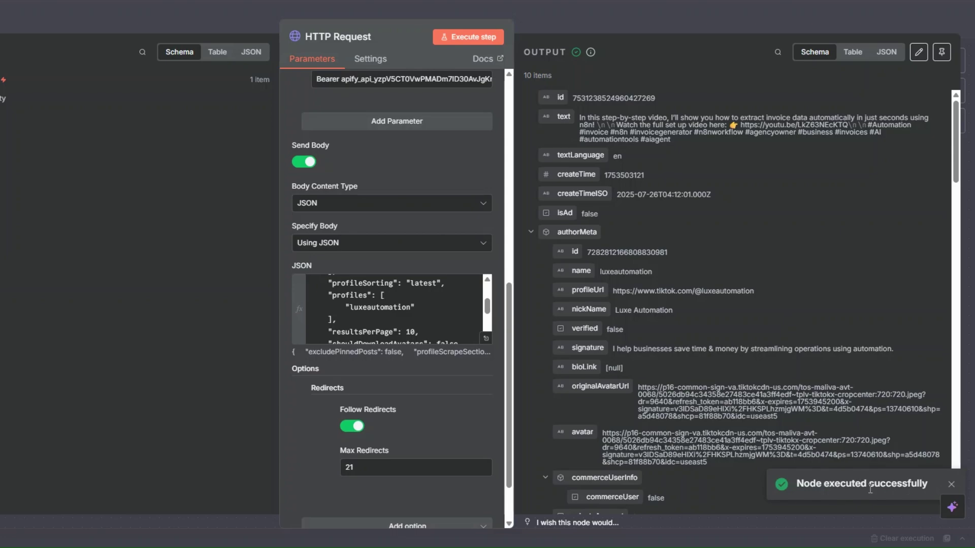
pyautogui.scroll(-10, 693, 155)
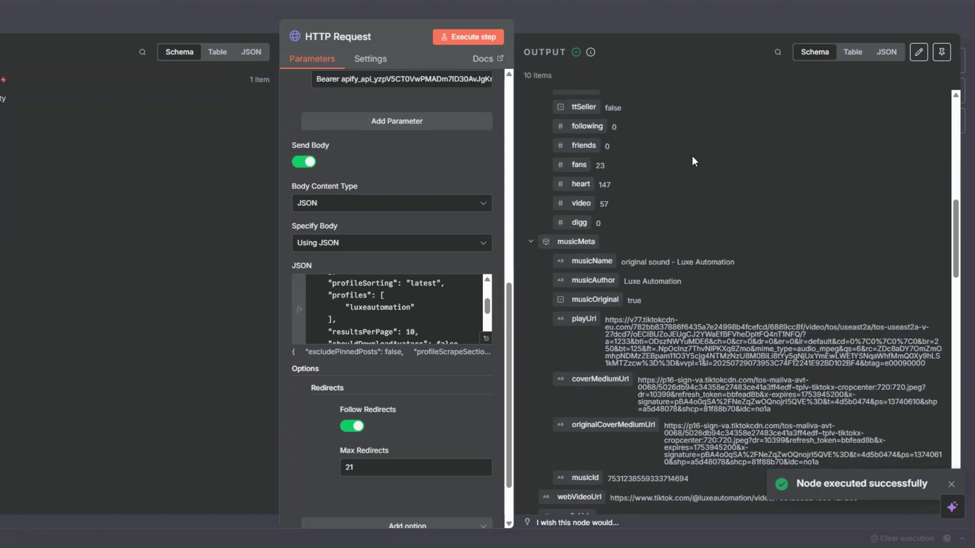
pyautogui.scroll(-10, 693, 156)
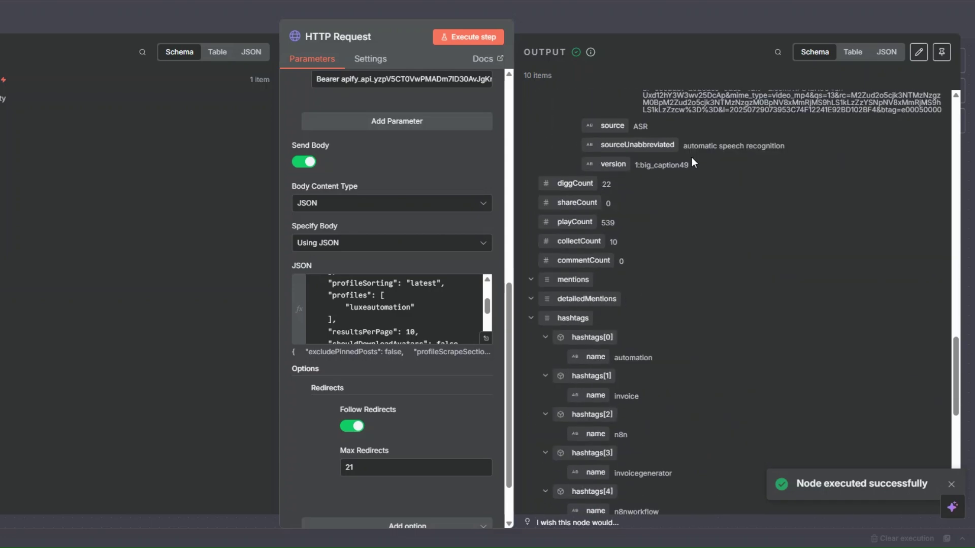
pyautogui.scroll(10, 692, 158)
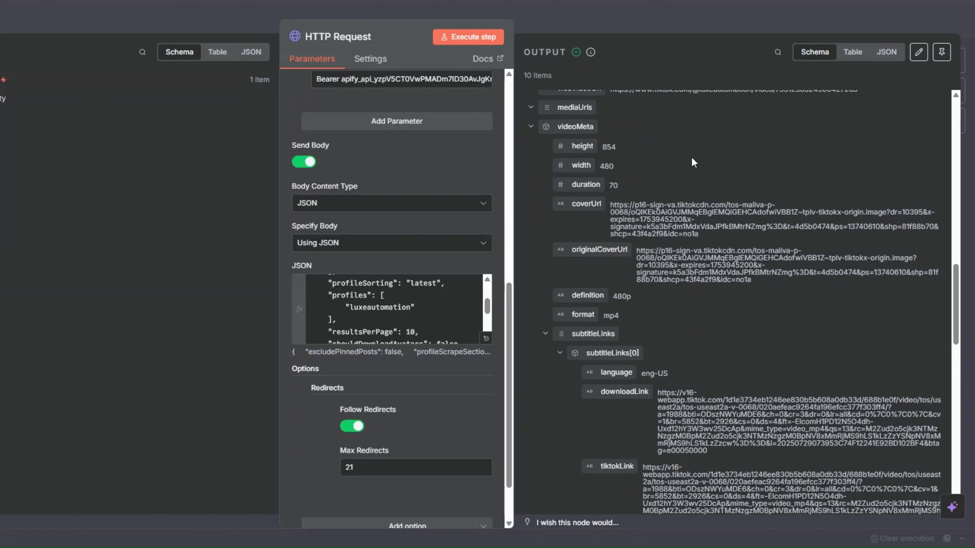
pyautogui.scroll(10, 691, 157)
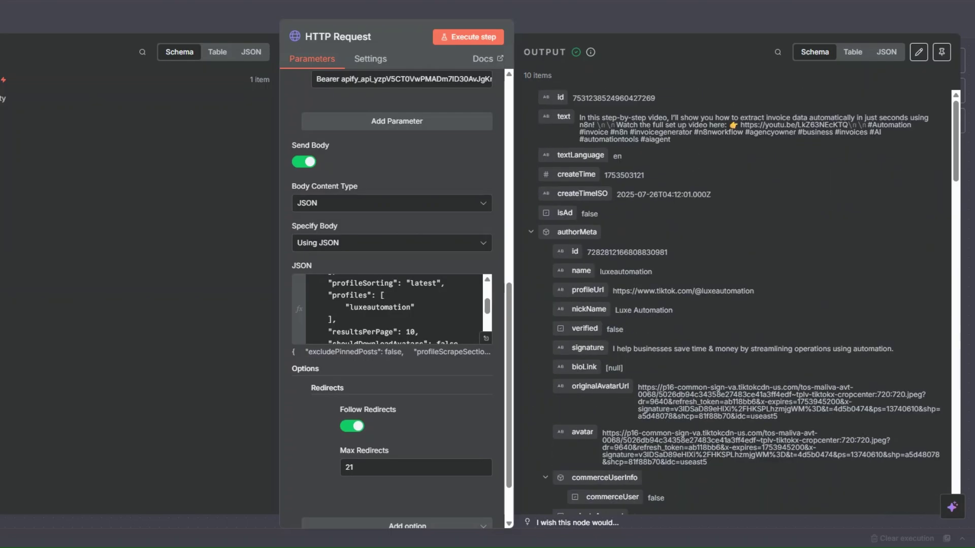
# Rename the HTTP Request node to "TikTok Profile Scraper" and save the workflow.
pyautogui.press('Escape')
pyautogui.rightClick(289, 246)
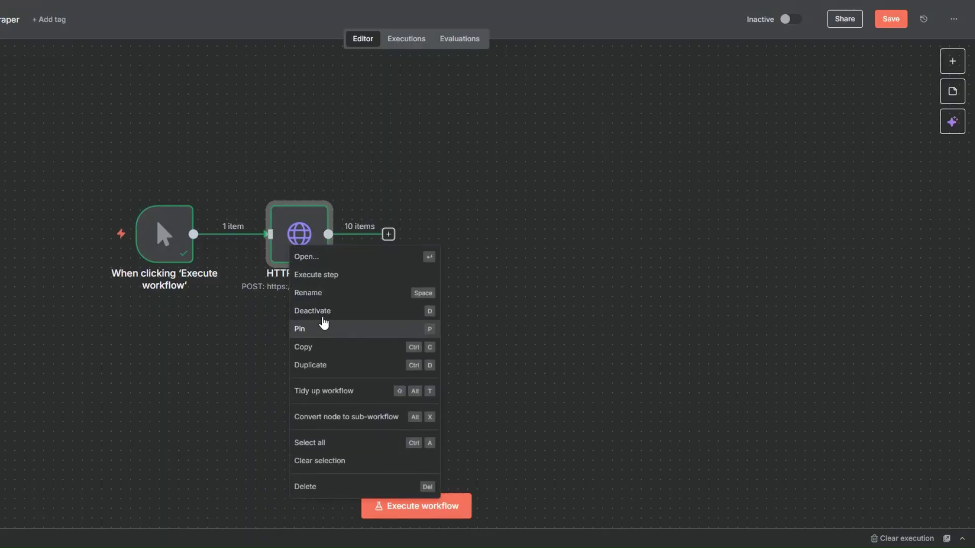
pyautogui.click(319, 294)
pyautogui.write('T')
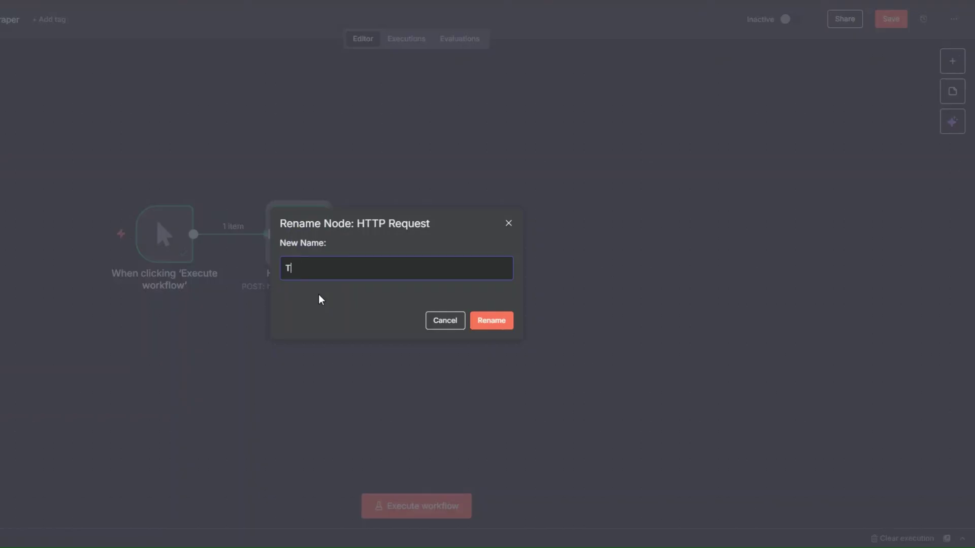
pyautogui.write('ikTok Profile Scraper')
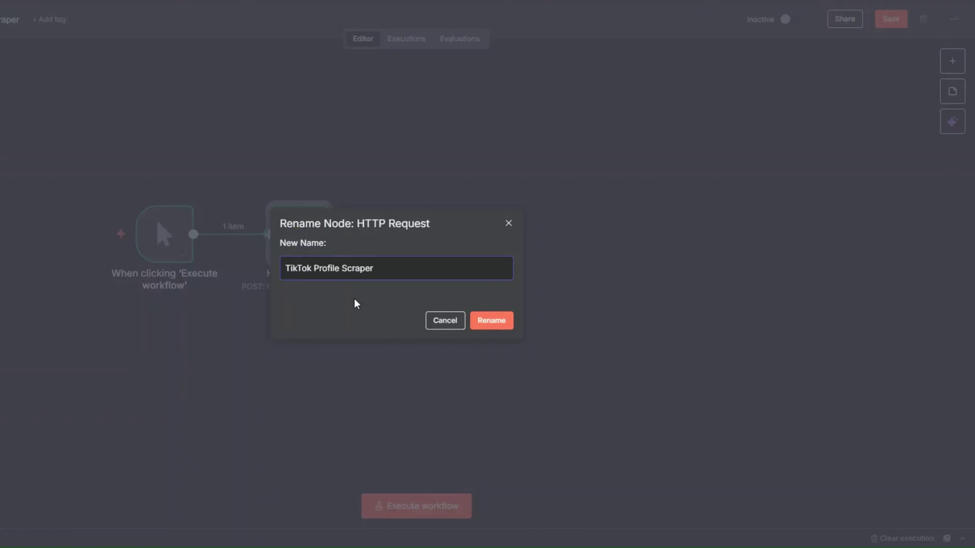
pyautogui.click(485, 322)
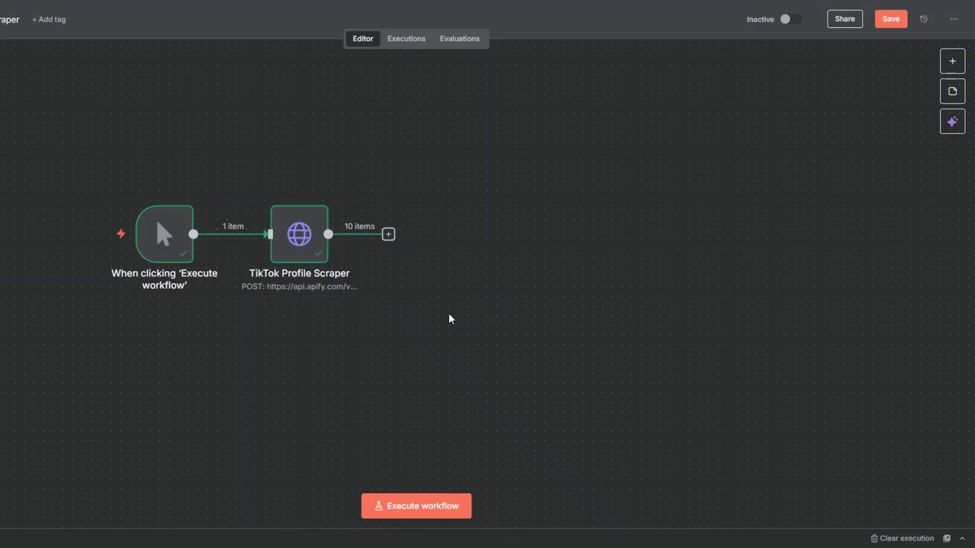
pyautogui.click(891, 20)
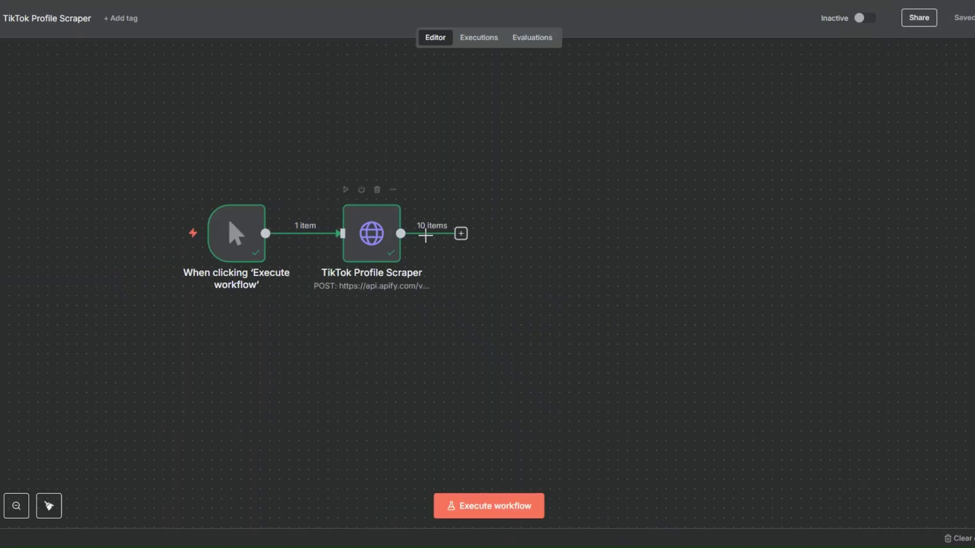
# Examine the hardcoded luxeautomation entry under profiles in the TikTok Profile Scraper node's JSON body.
pyautogui.rightClick(316, 248)
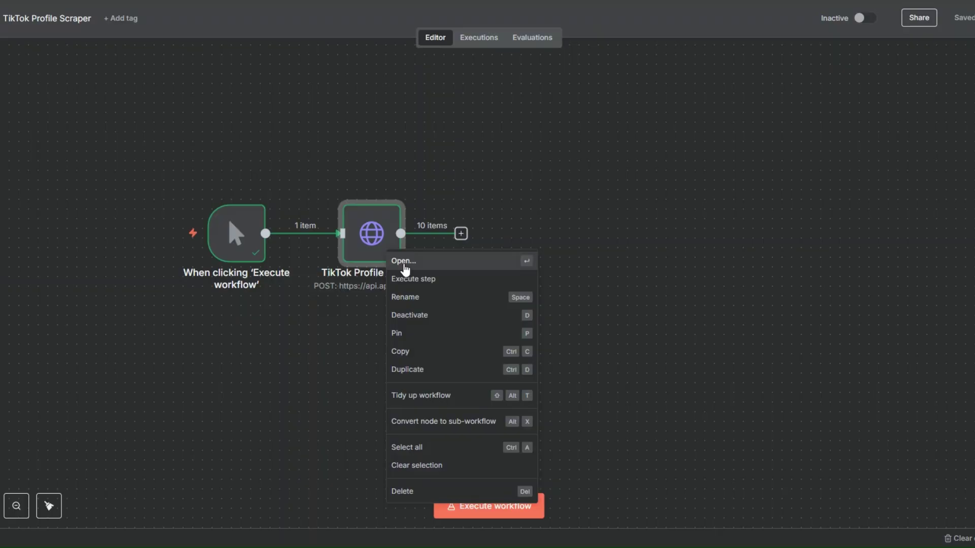
pyautogui.click(404, 263)
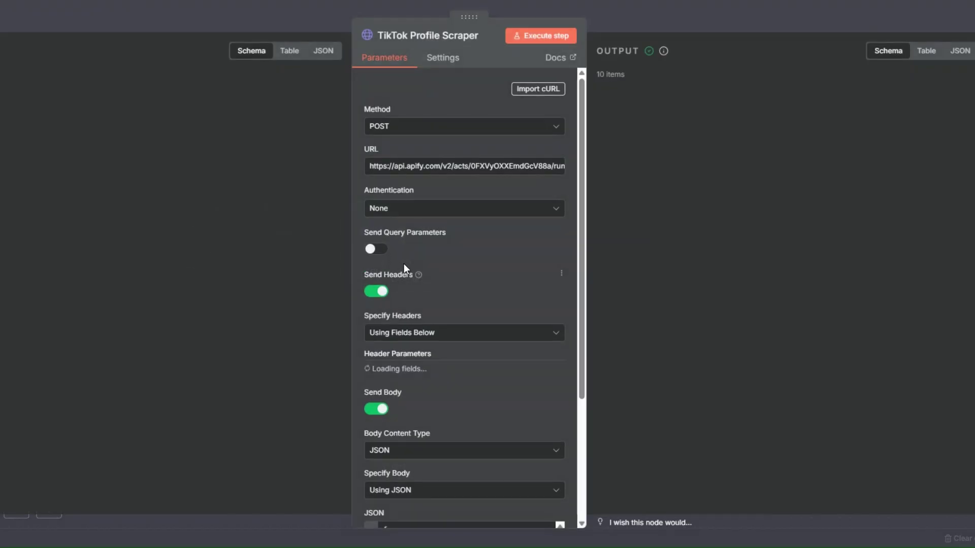
pyautogui.scroll(-4, 464, 260)
pyautogui.scroll(-5, 465, 260)
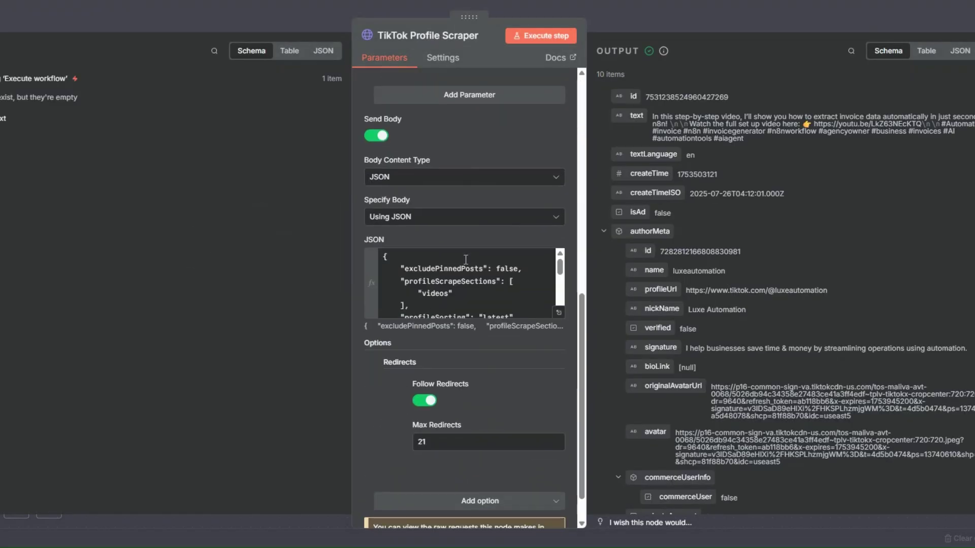
pyautogui.click(560, 312)
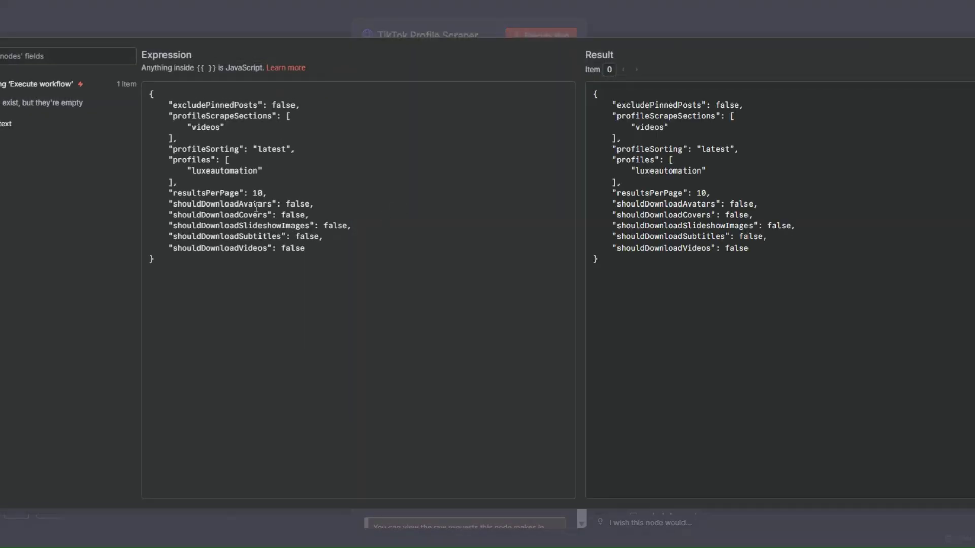
pyautogui.moveTo(192, 171); pyautogui.dragTo(258, 170)
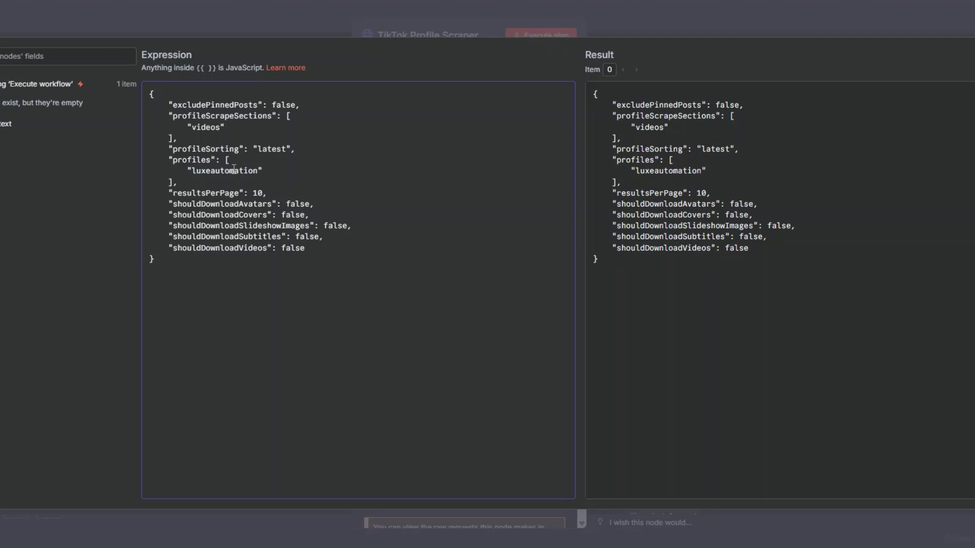
pyautogui.press('Escape')
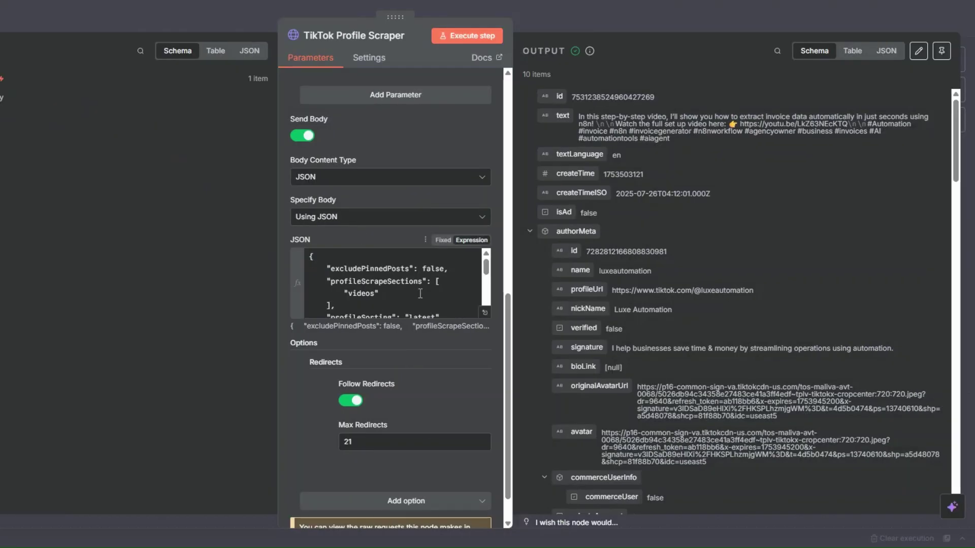
pyautogui.scroll(-2, 402, 278)
pyautogui.doubleClick(399, 283)
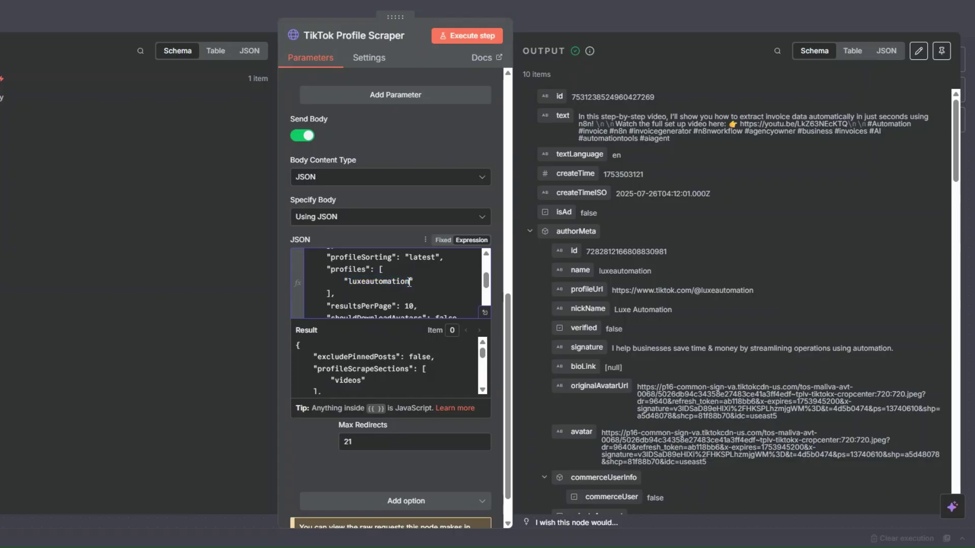
pyautogui.press('Escape')
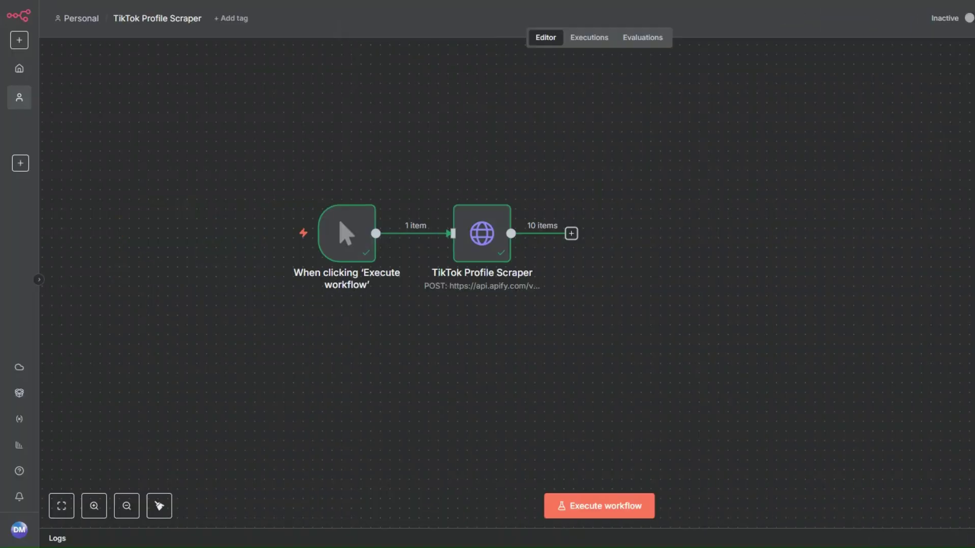
# Switch to the Scraped TikTok Profiles spreadsheet and examine the TikTok Profile Data sheet's columns from Name through Profile URL.
pyautogui.click(140, 302)
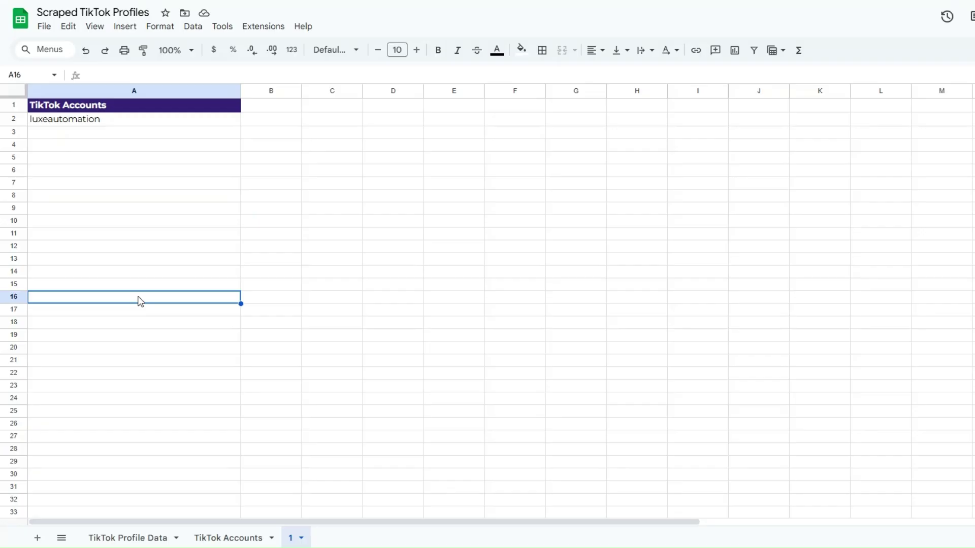
pyautogui.click(125, 210)
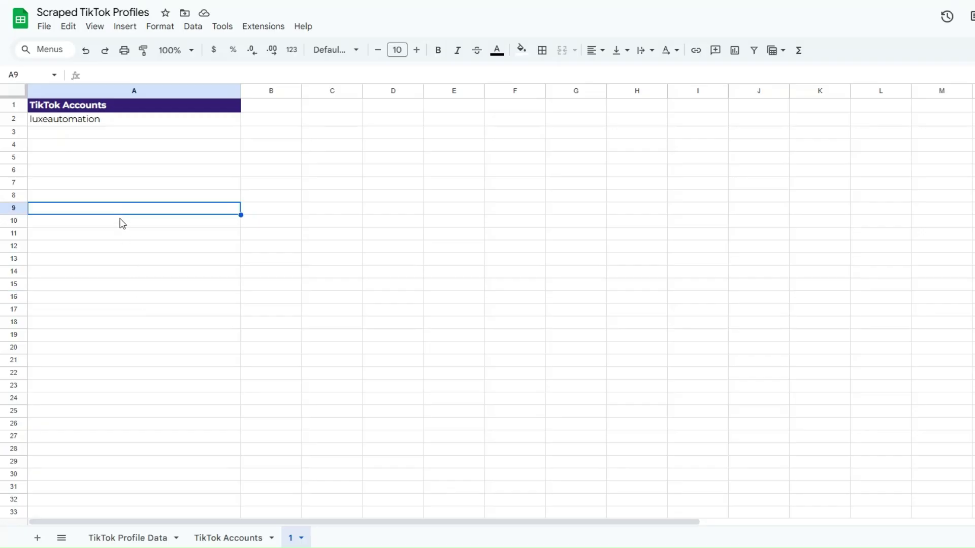
pyautogui.click(145, 537)
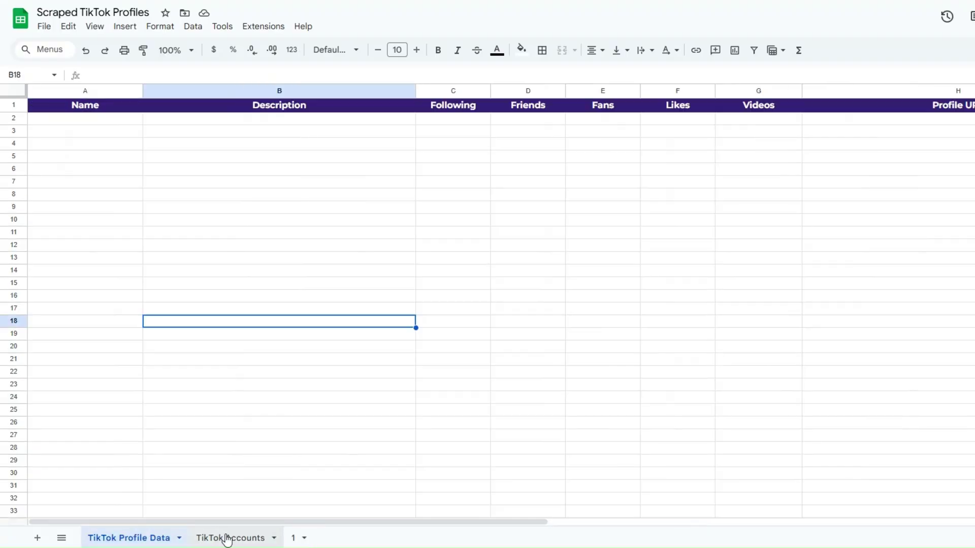
pyautogui.click(157, 246)
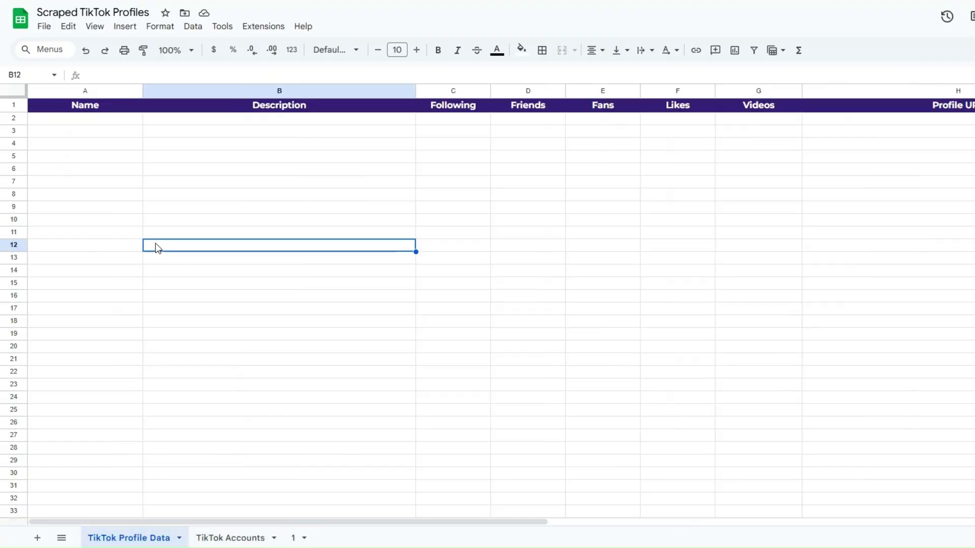
pyautogui.click(220, 209)
pyautogui.click(472, 211)
pyautogui.click(573, 211)
pyautogui.click(96, 182)
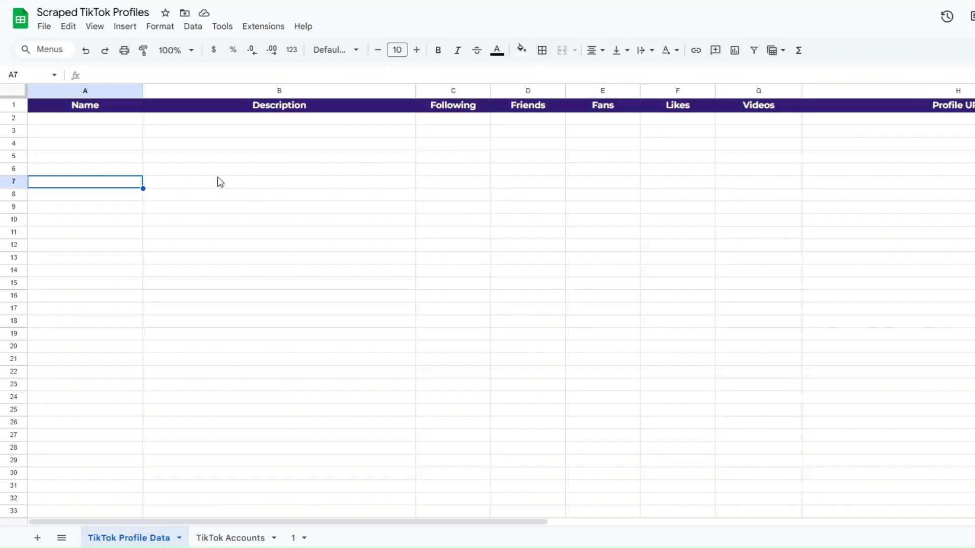
pyautogui.click(218, 182)
pyautogui.click(446, 188)
pyautogui.click(558, 170)
pyautogui.click(632, 167)
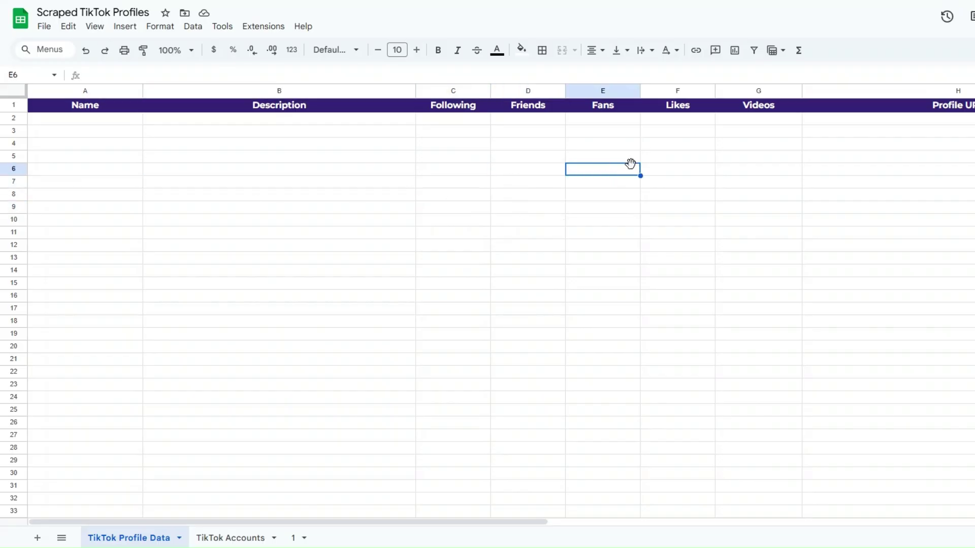
pyautogui.click(678, 164)
pyautogui.click(762, 172)
pyautogui.click(951, 163)
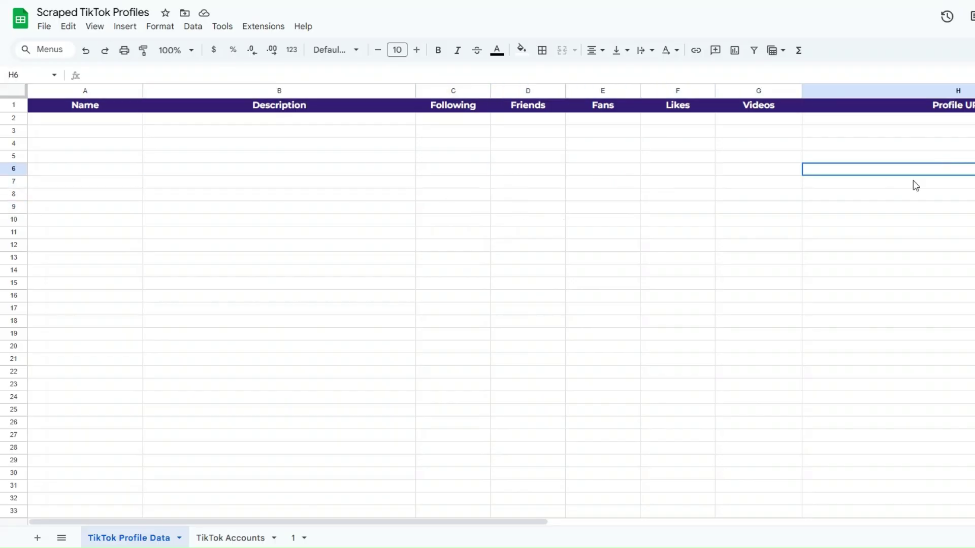
# Examine the TikTok Accounts sheet and the rows where account names are listed for scraping.
pyautogui.click(231, 538)
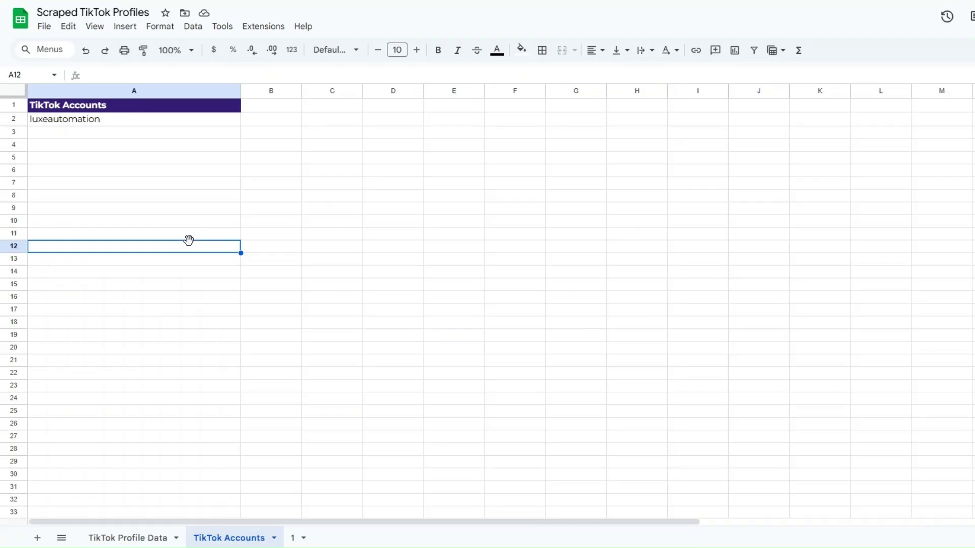
pyautogui.click(148, 197)
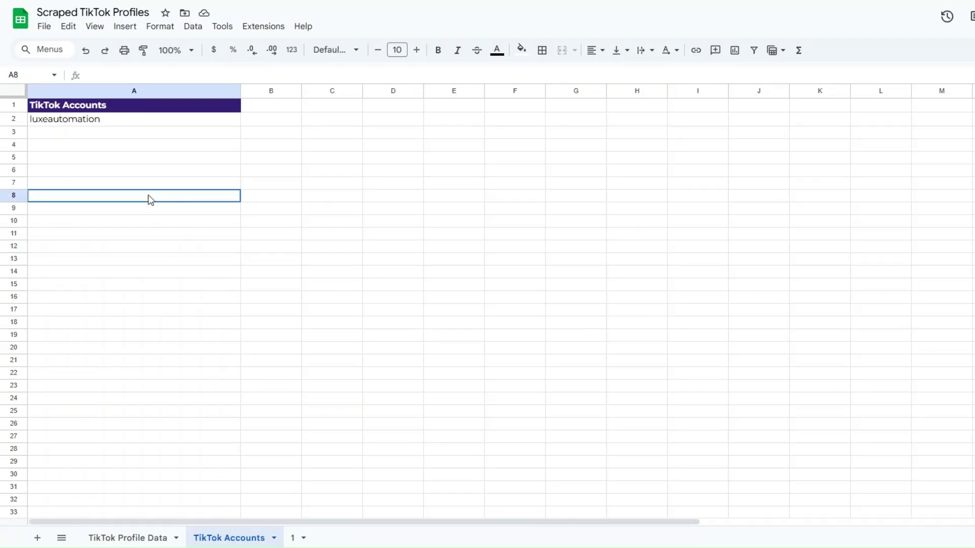
pyautogui.click(148, 136)
pyautogui.click(147, 145)
pyautogui.click(147, 158)
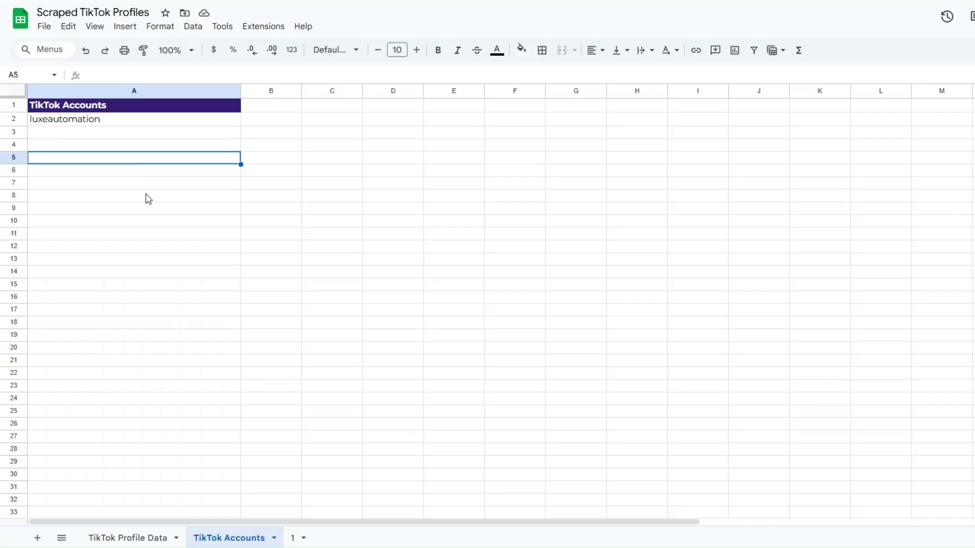
pyautogui.click(147, 196)
pyautogui.click(145, 157)
pyautogui.click(143, 122)
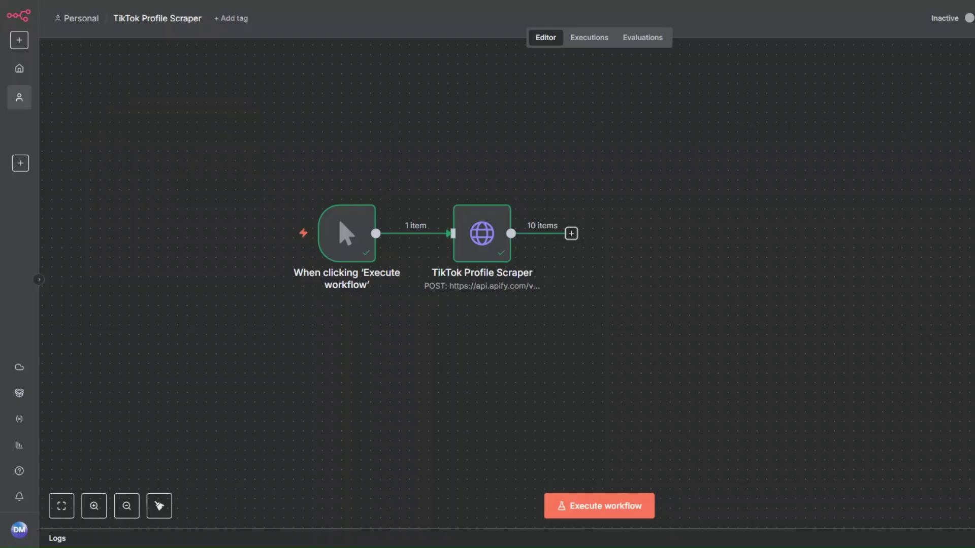
# Switch back to n8n and check the JSON body of the TikTok Profile Scraper node.
pyautogui.rightClick(492, 258)
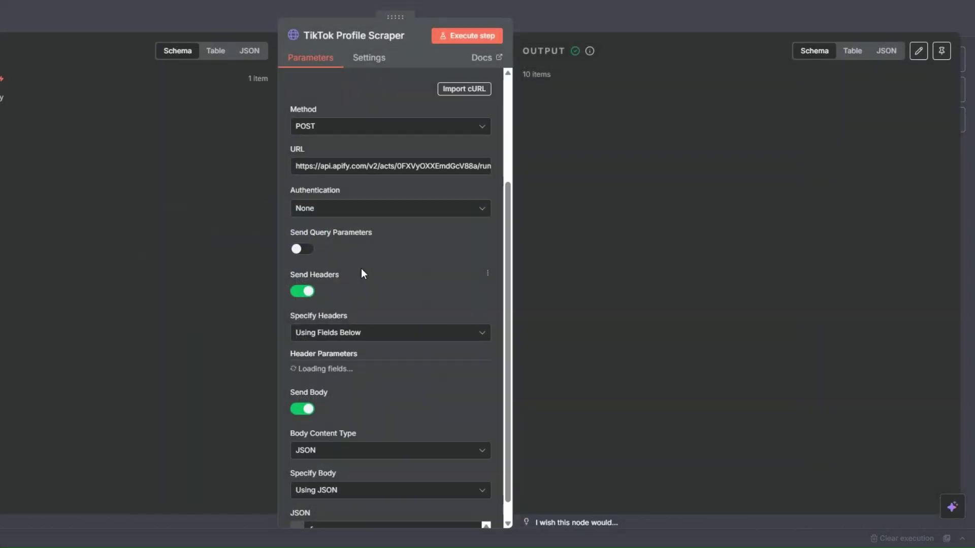
pyautogui.scroll(-5, 369, 309)
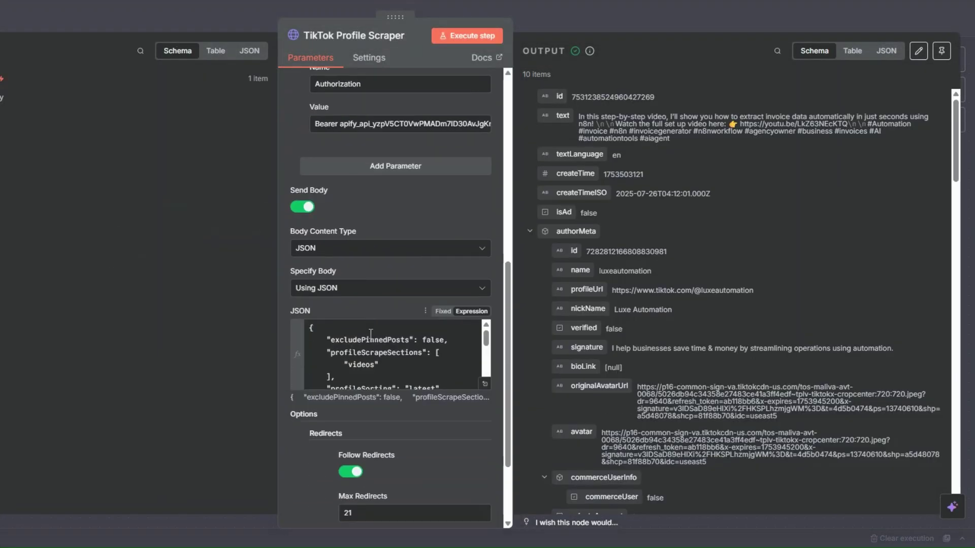
pyautogui.scroll(-3, 391, 356)
pyautogui.press('Escape')
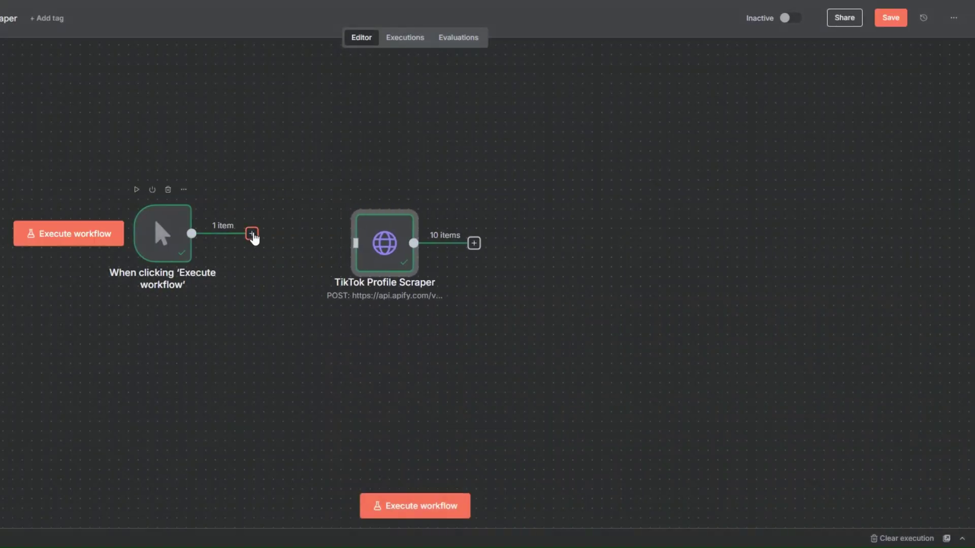
# Add a Google Sheets "Get row(s) in sheet" node directly after the manual trigger.
pyautogui.click(252, 233)
pyautogui.write('goo')
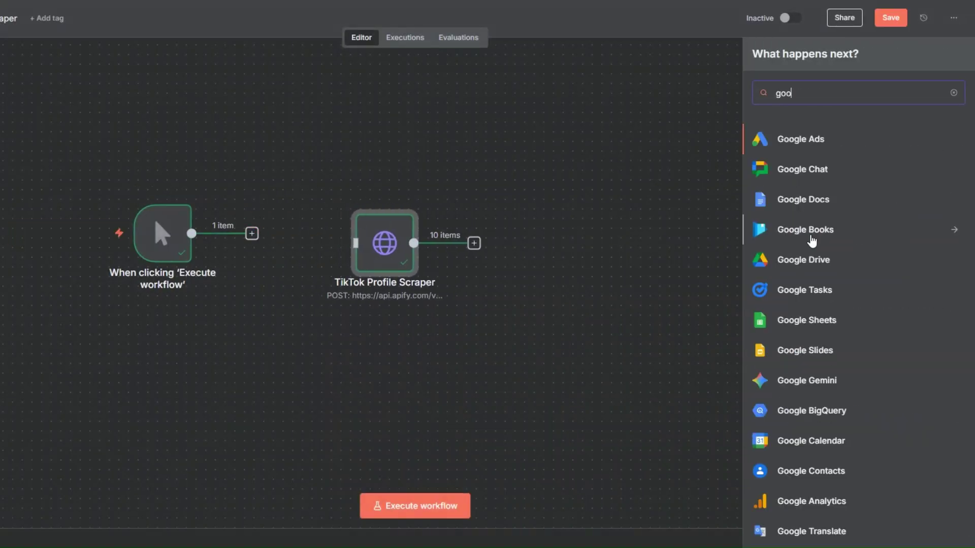
pyautogui.click(807, 319)
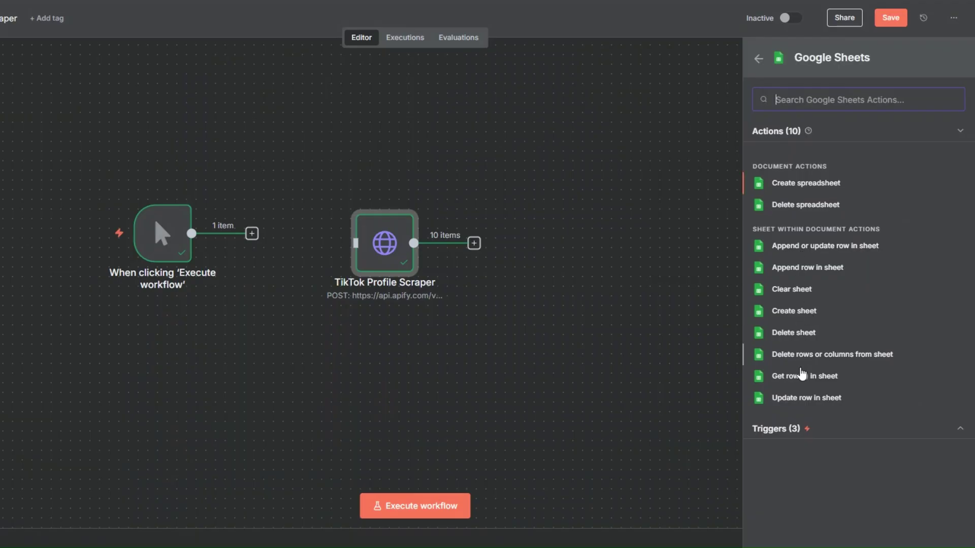
pyautogui.press('Return')
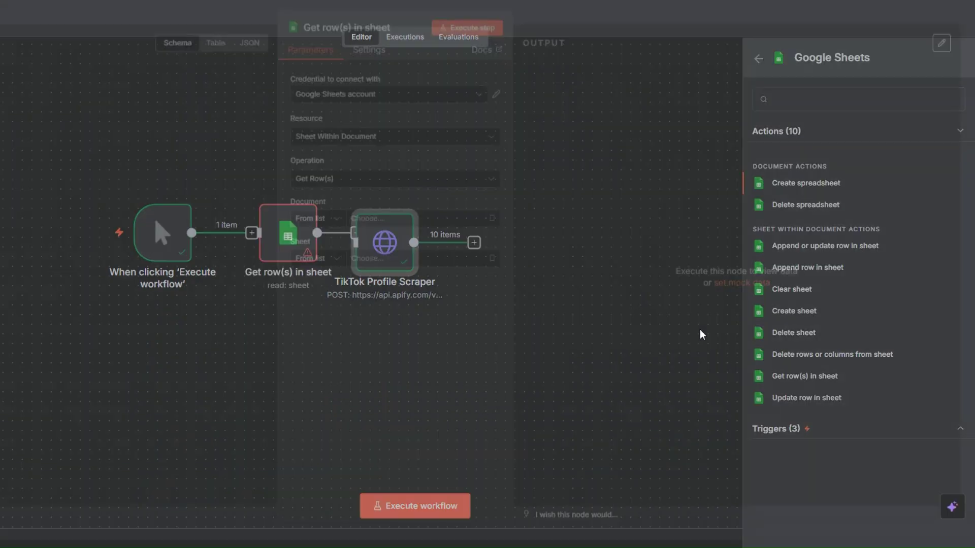
pyautogui.click(330, 105)
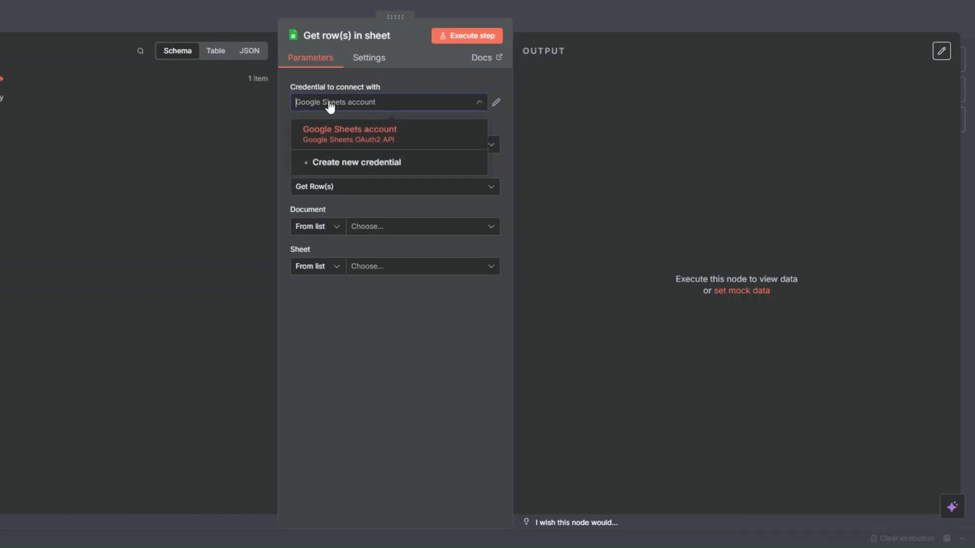
pyautogui.click(355, 167)
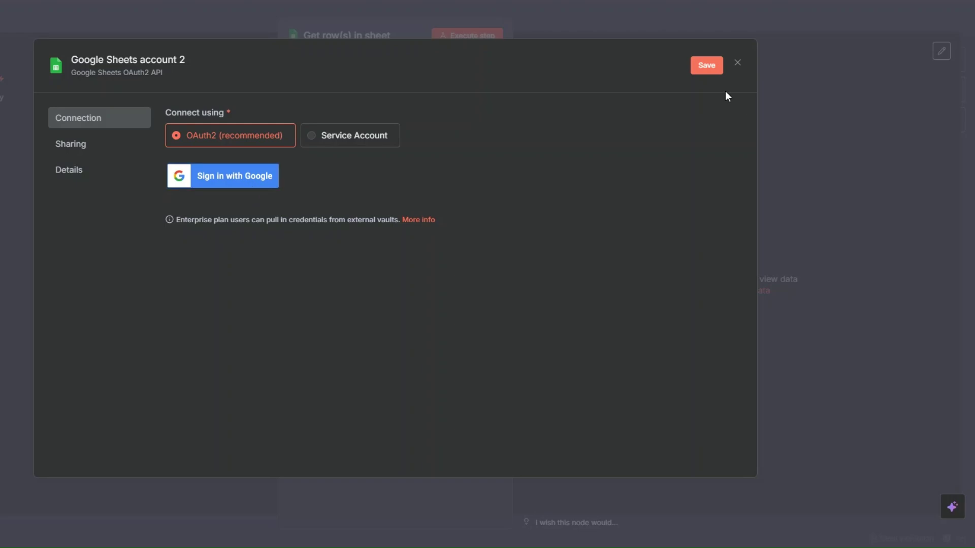
pyautogui.click(737, 65)
pyautogui.click(431, 300)
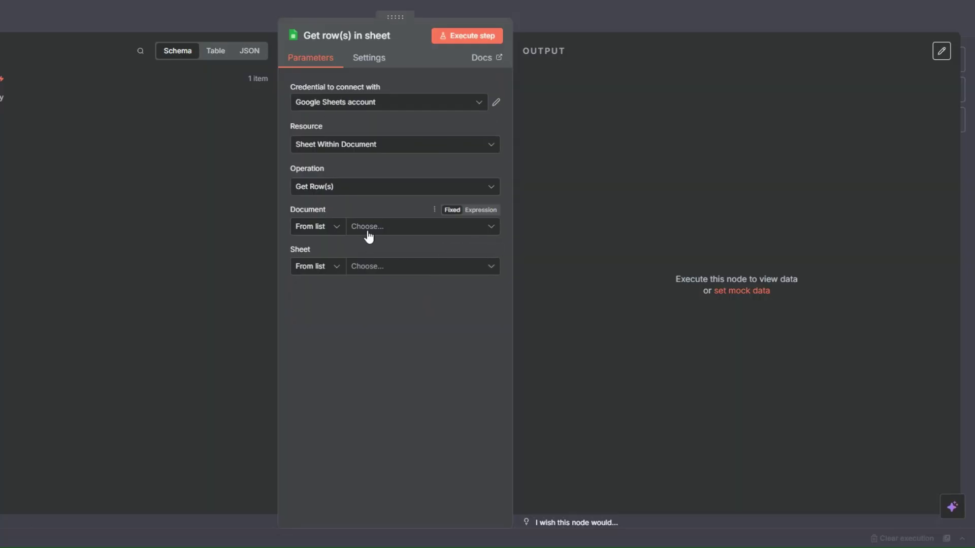
# Set the Google Sheets node to read the TikTok Accounts sheet of the Scraped TikTok Profiles document and execute it.
pyautogui.click(428, 230)
pyautogui.click(359, 281)
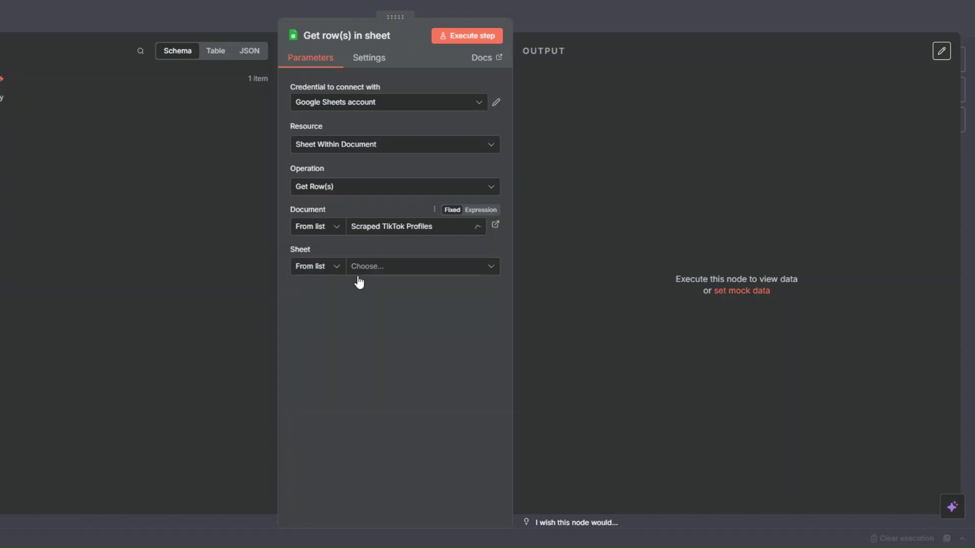
pyautogui.click(363, 271)
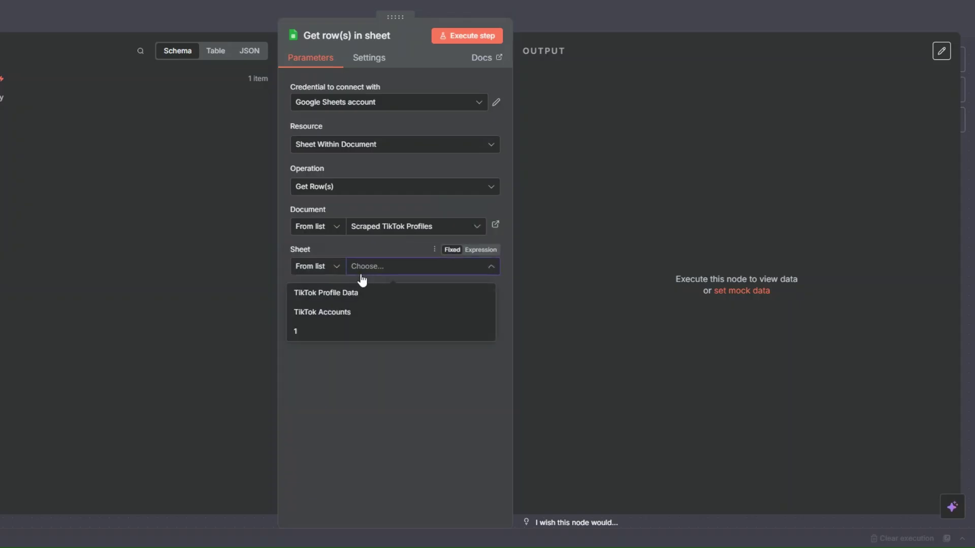
pyautogui.click(348, 311)
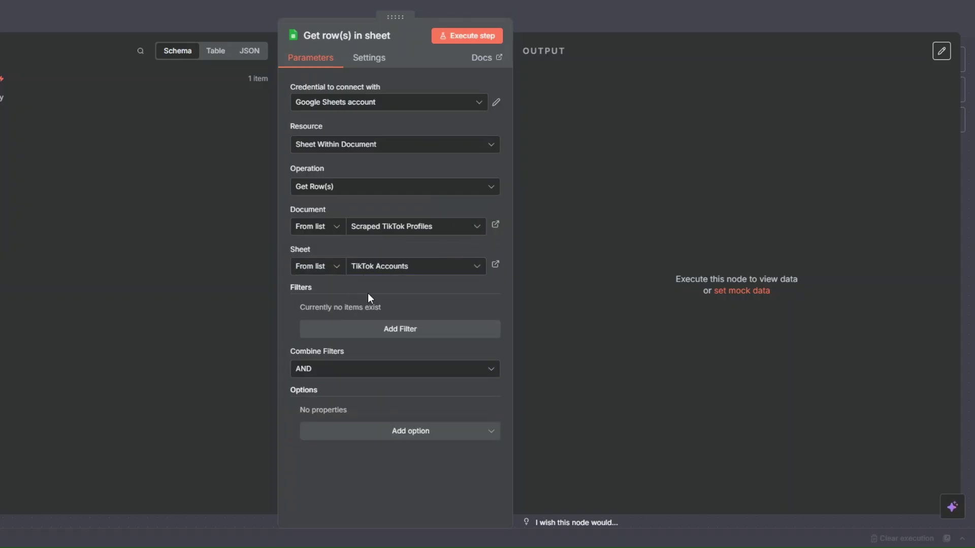
pyautogui.click(455, 40)
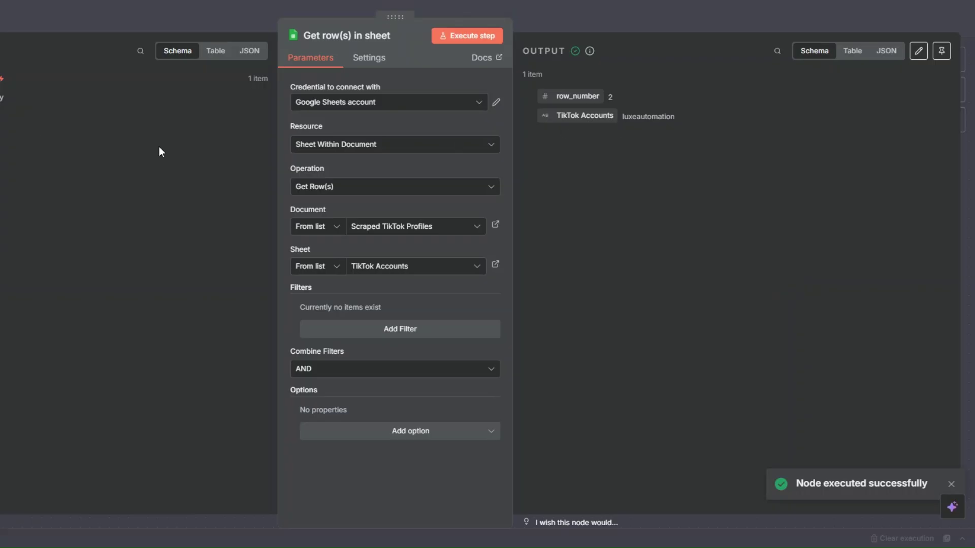
pyautogui.press('Escape')
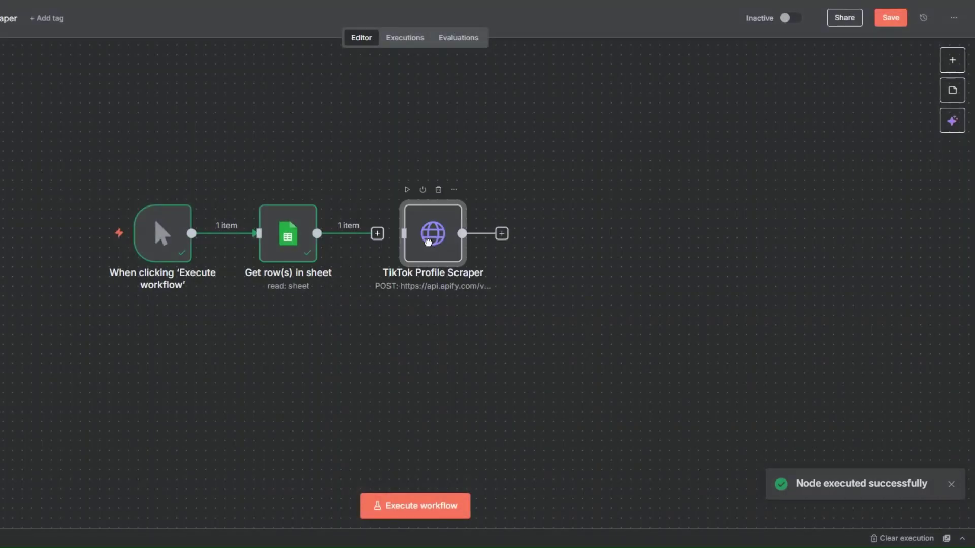
# Place the TikTok Profile Scraper node after Get row(s) in sheet and replace luxeautomation in its JSON profiles with {{ $json['TikTok Accounts'] }}.
pyautogui.moveTo(428, 242); pyautogui.dragTo(401, 236)
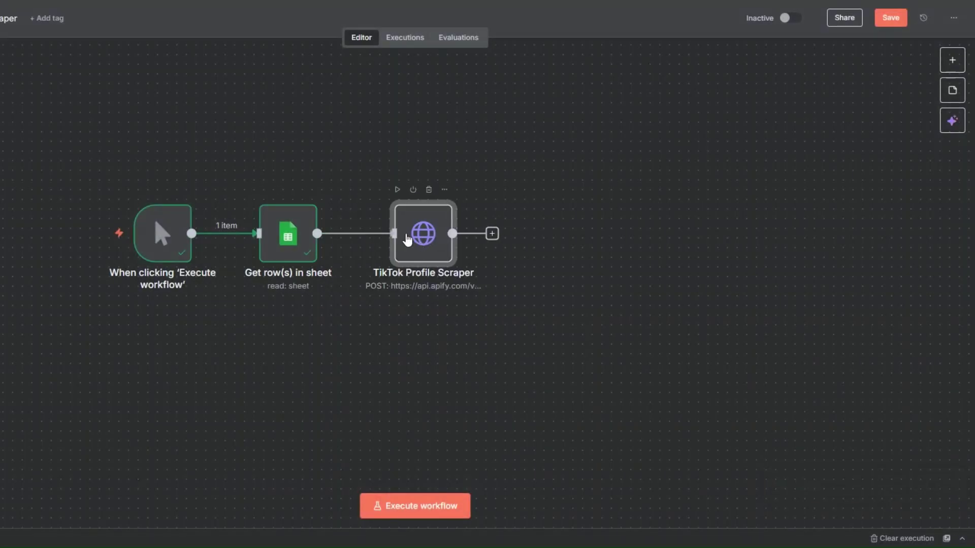
pyautogui.rightClick(431, 250)
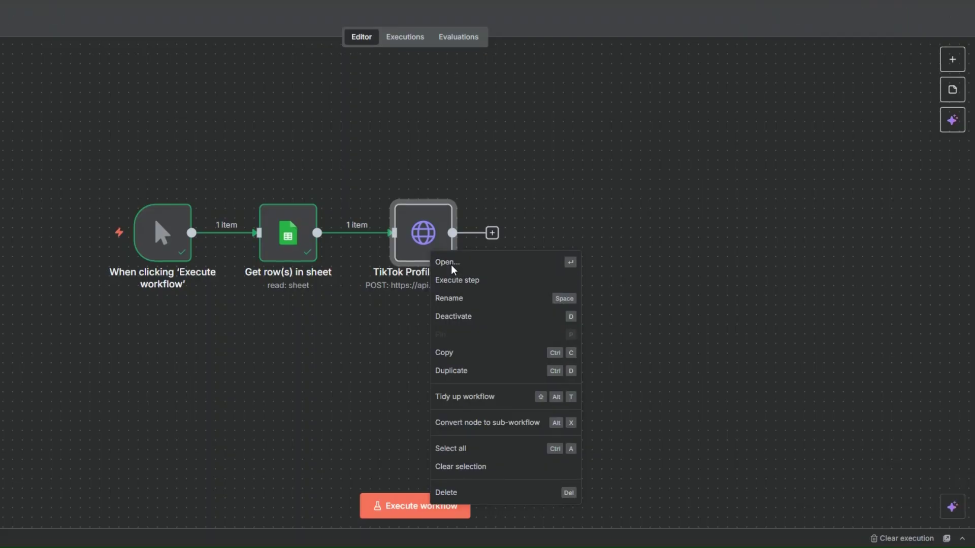
pyautogui.click(453, 271)
pyautogui.scroll(-2, 586, 260)
pyautogui.scroll(-6, 584, 255)
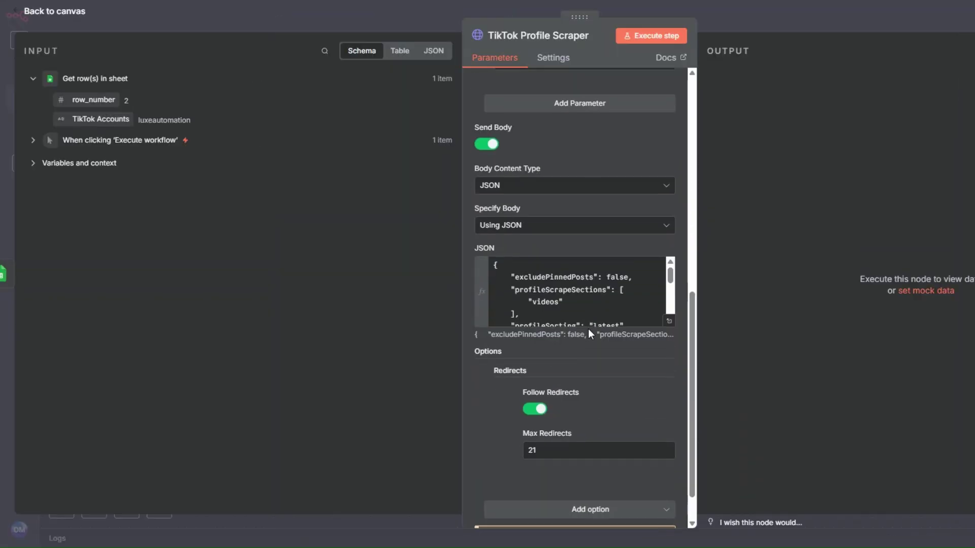
pyautogui.click(670, 311)
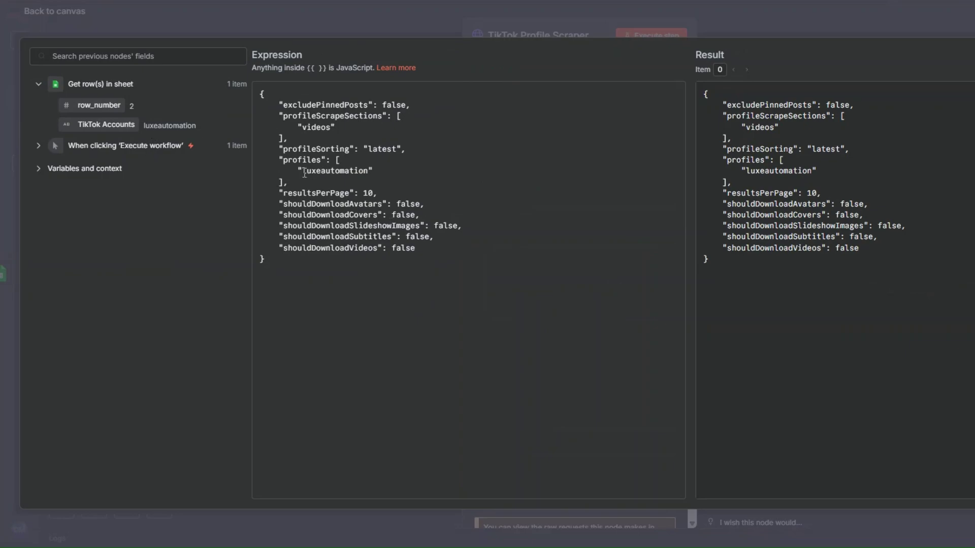
pyautogui.press('BackSpace')
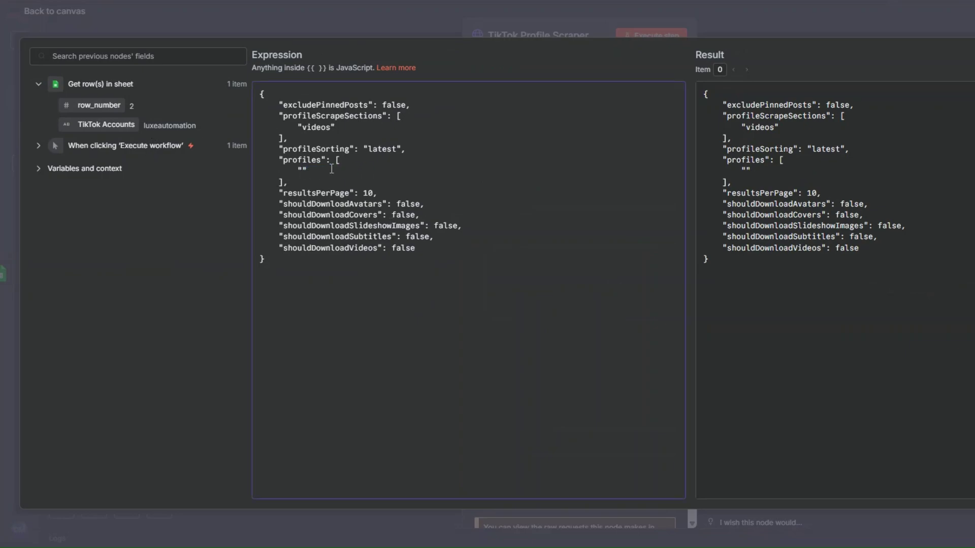
pyautogui.moveTo(106, 125); pyautogui.dragTo(300, 171)
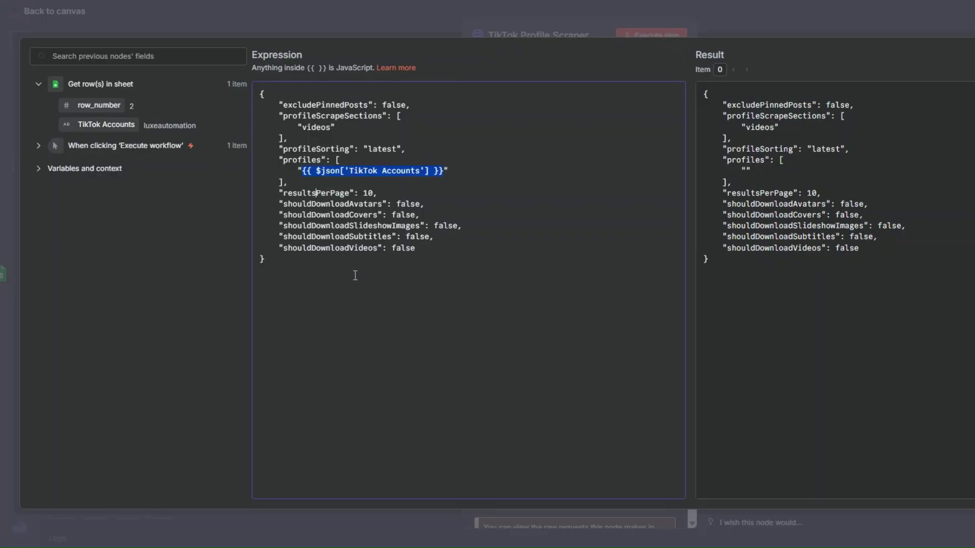
pyautogui.click(31, 29)
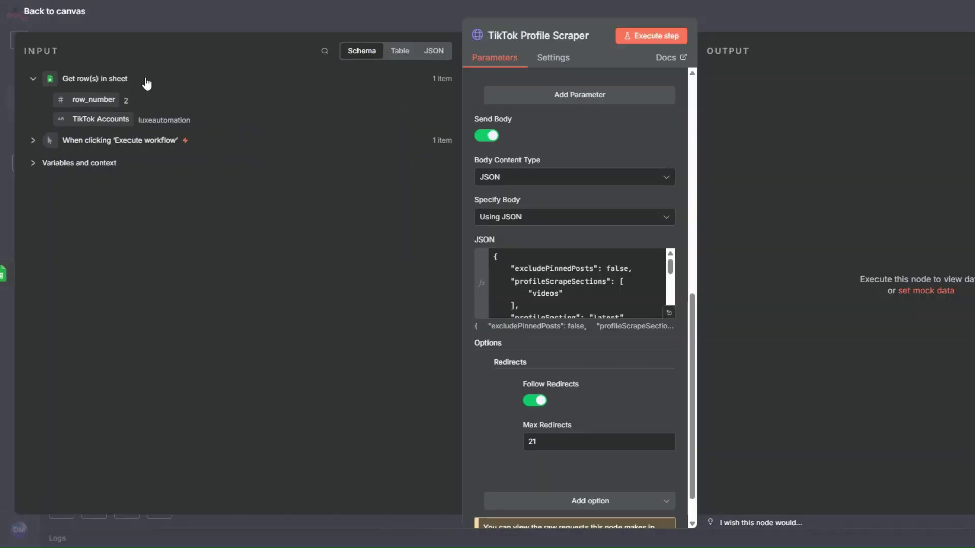
pyautogui.click(67, 21)
# Rename the Get row(s) in sheet node to TikTok Accounts.
pyautogui.rightClick(454, 244)
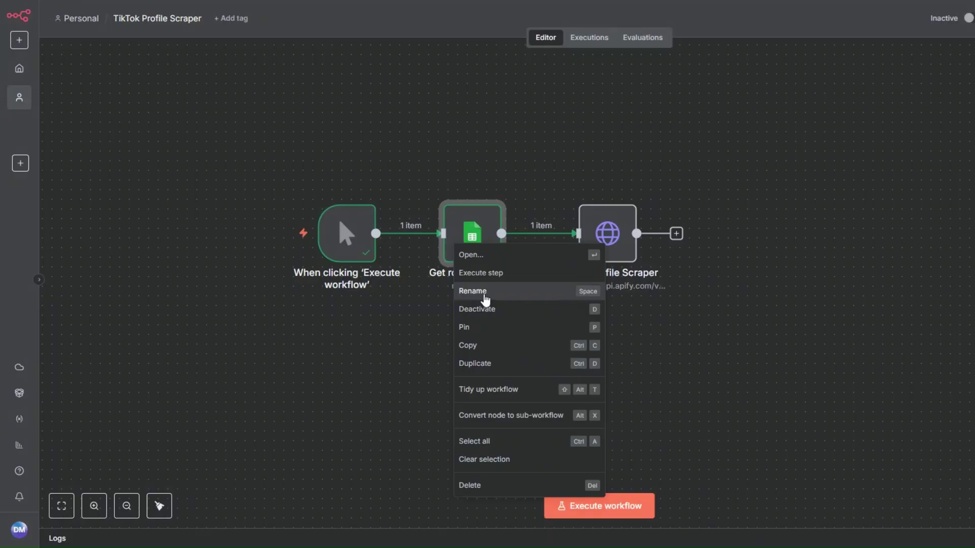
pyautogui.click(485, 297)
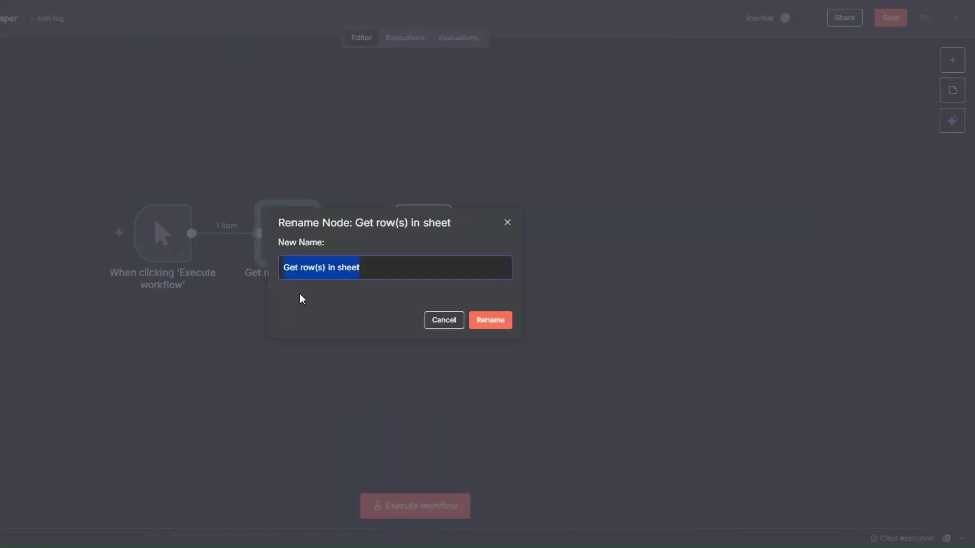
pyautogui.write('TikTok ')
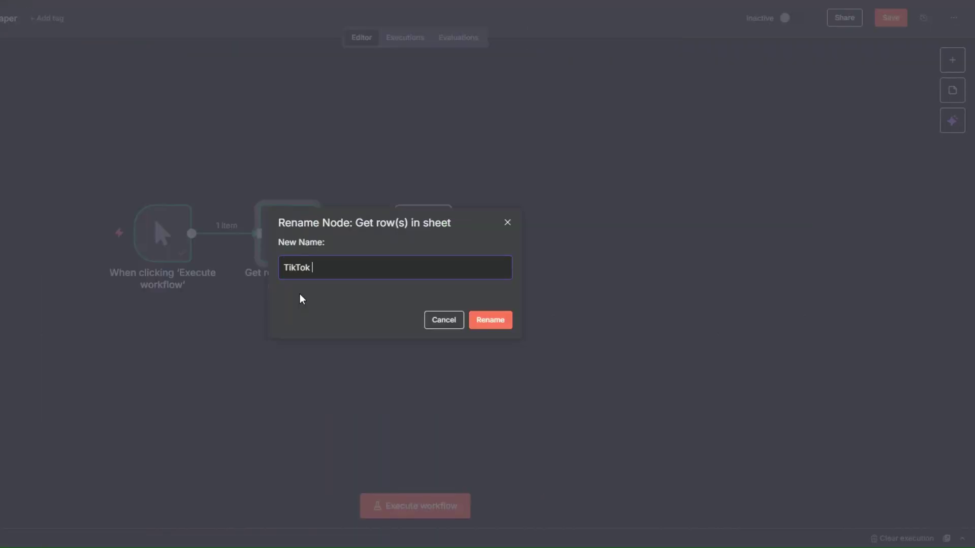
pyautogui.write('Accounts')
pyautogui.click(480, 323)
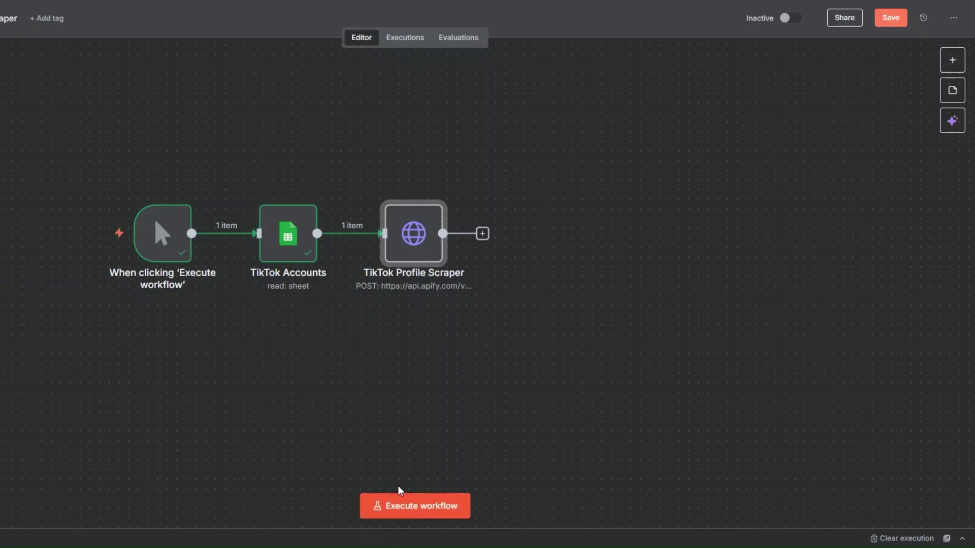
# Execute and save the workflow, and review the output fields of the TikTok Profile Scraper node.
pyautogui.click(409, 507)
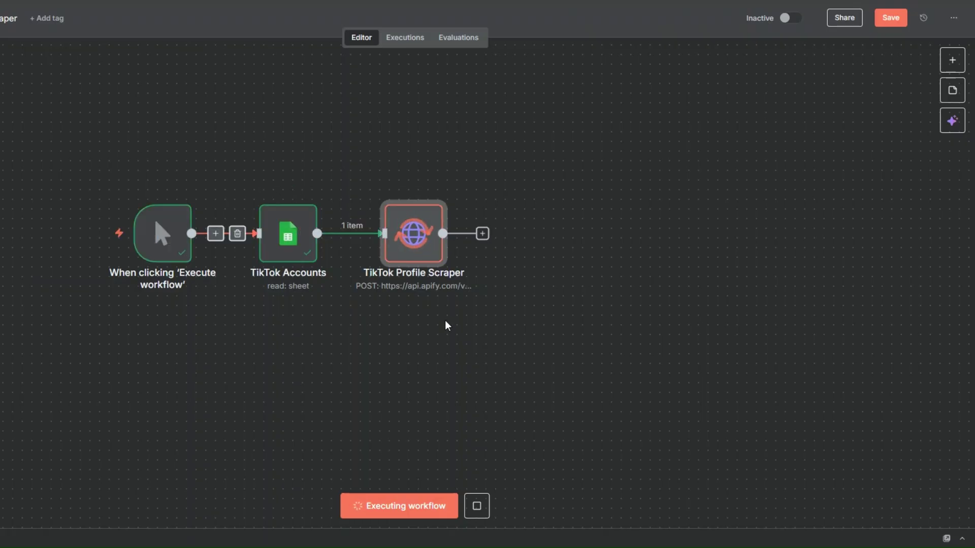
pyautogui.click(890, 20)
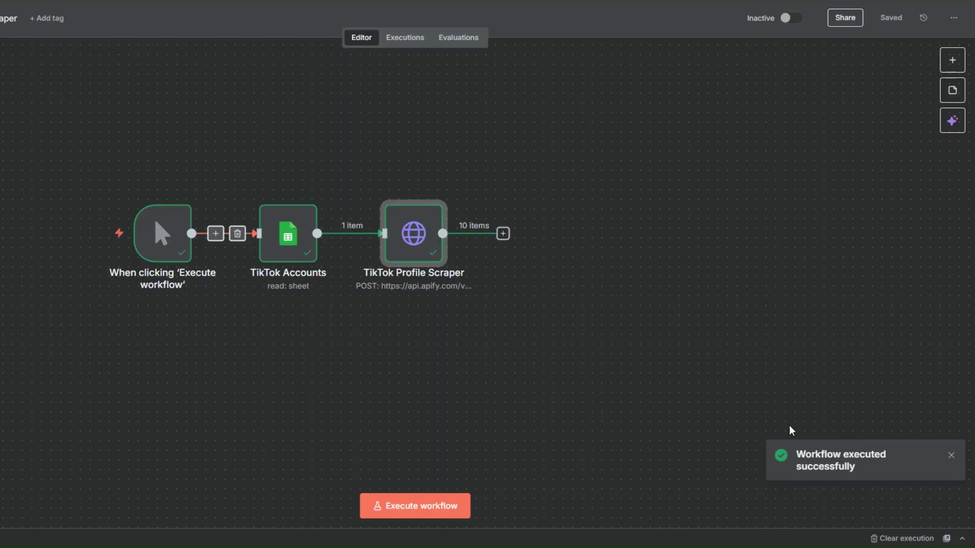
pyautogui.rightClick(417, 249)
pyautogui.click(441, 262)
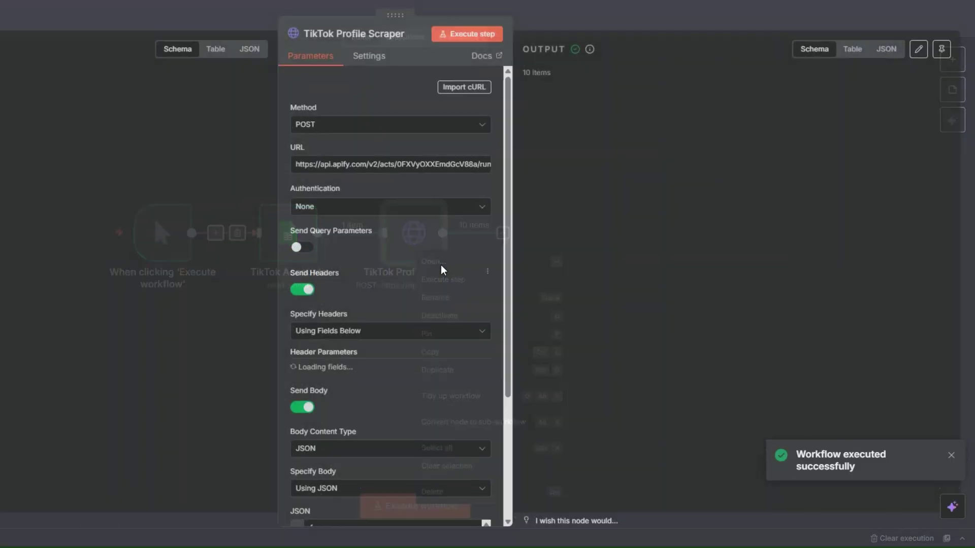
pyautogui.scroll(-5, 587, 189)
pyautogui.scroll(-10, 587, 189)
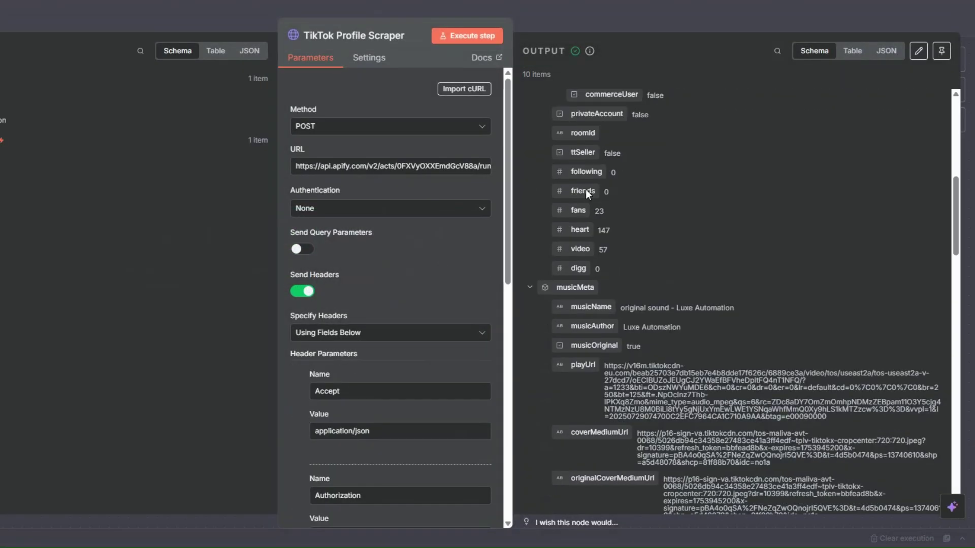
pyautogui.scroll(15, 586, 190)
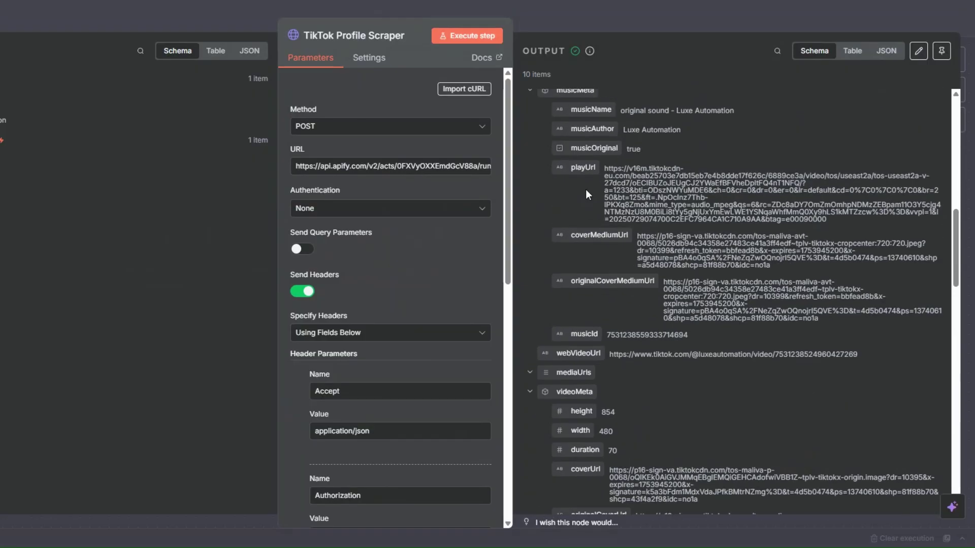
pyautogui.scroll(-15, 584, 192)
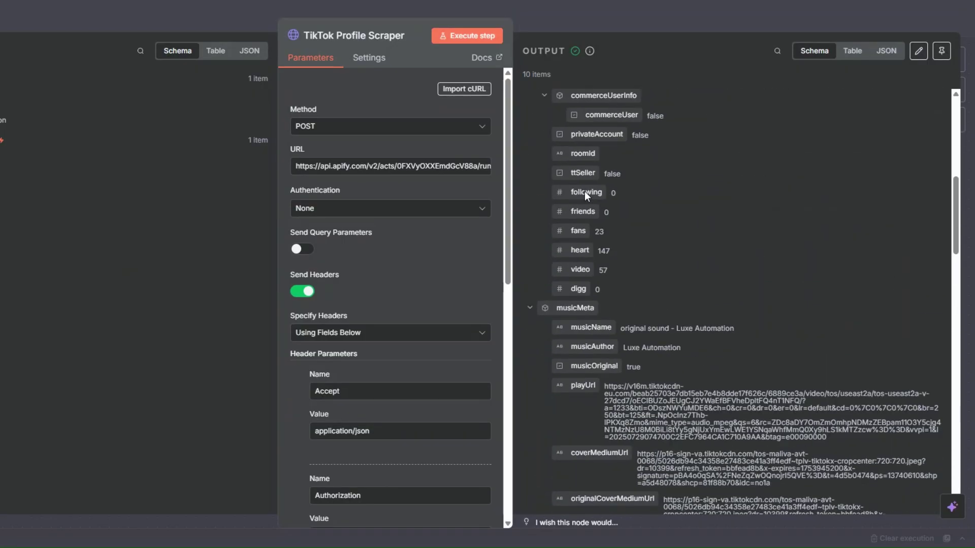
pyautogui.press('Escape')
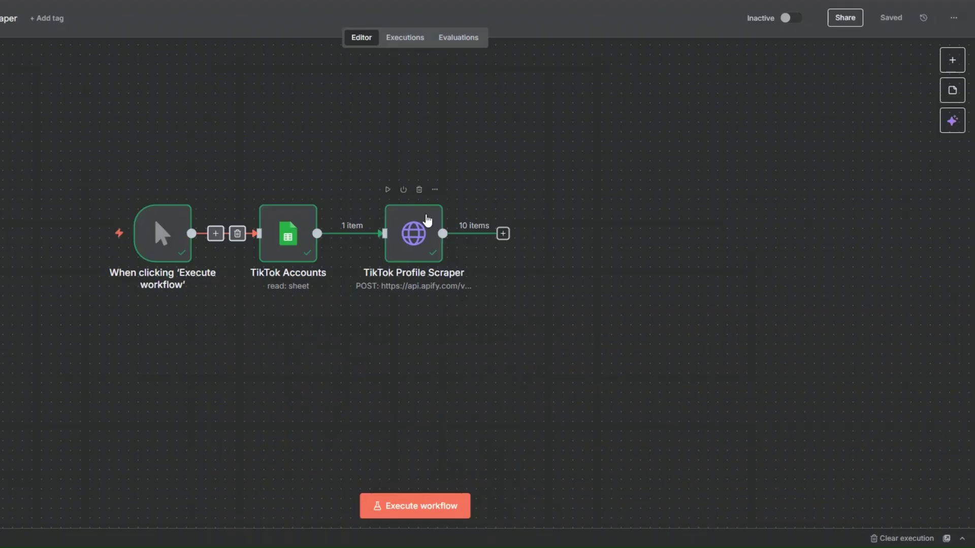
# Add a Wait node after TikTok Profile Scraper, keeping its 5-second time interval.
pyautogui.click(503, 234)
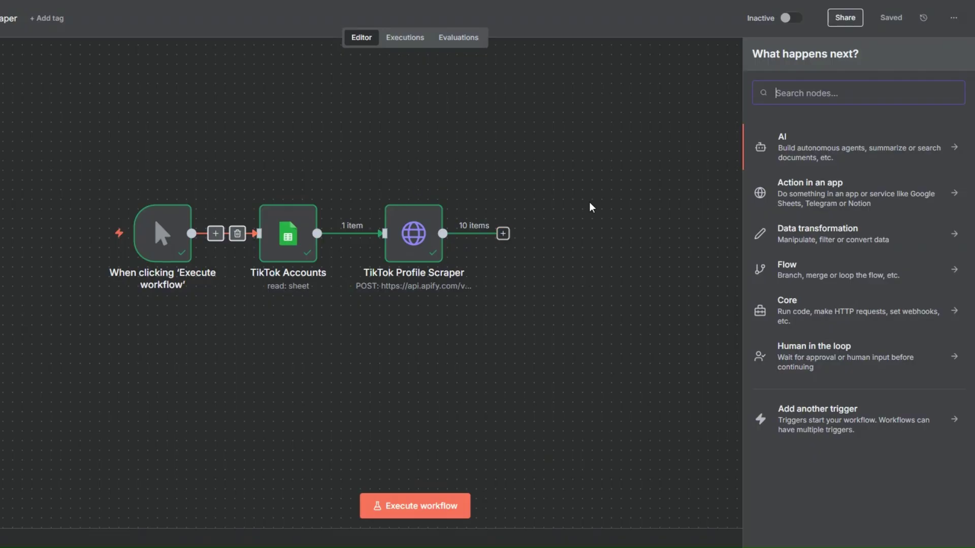
pyautogui.write('wait')
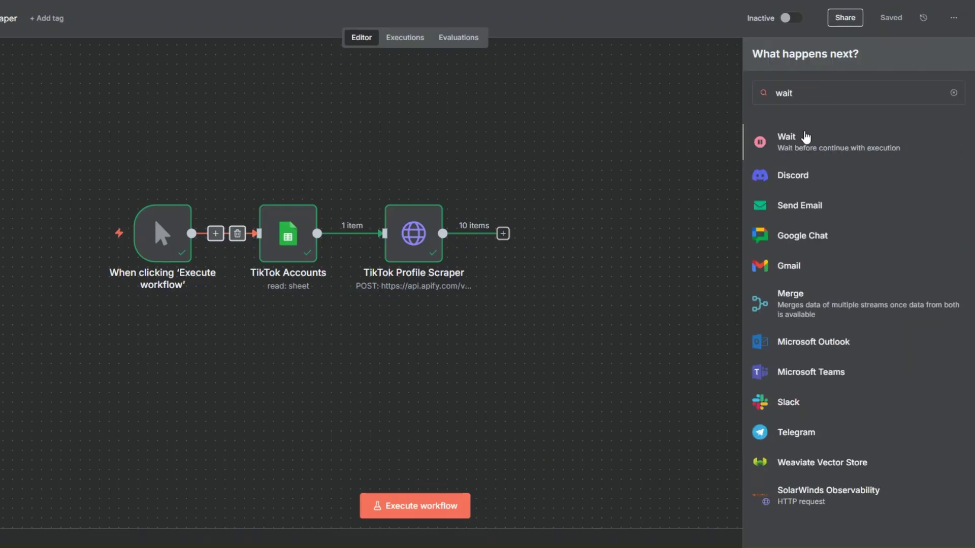
pyautogui.press('Return')
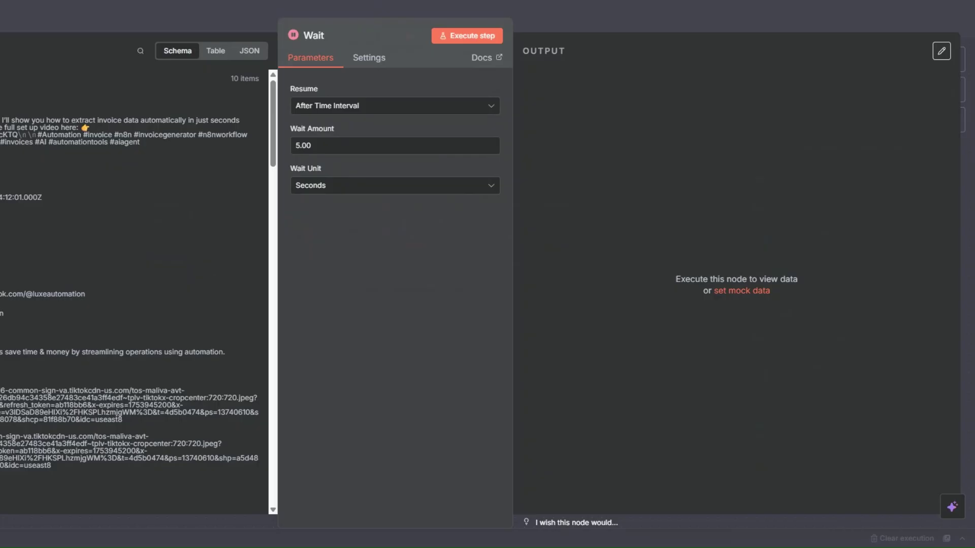
pyautogui.press('Escape')
# Rename the Wait node to Wait 5 Seconds.
pyautogui.rightClick(535, 252)
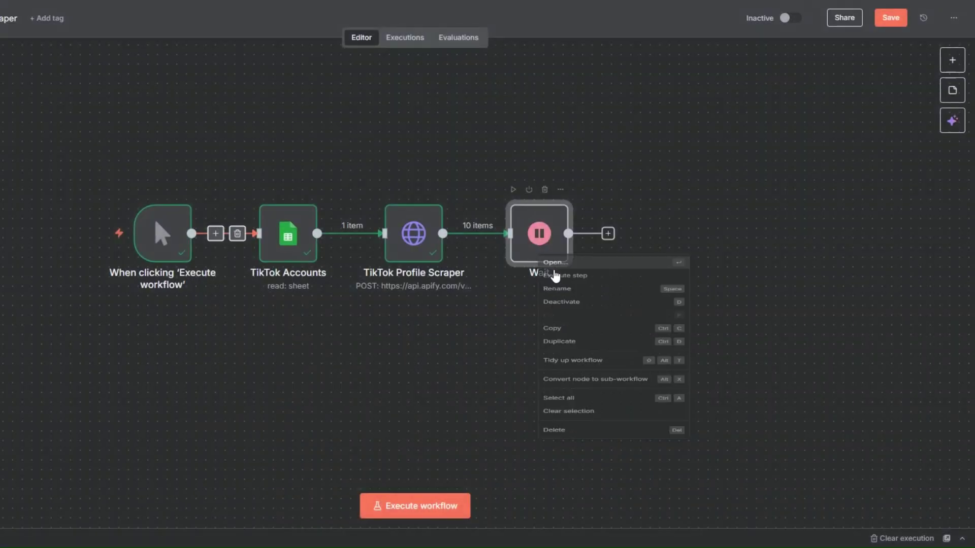
pyautogui.click(558, 302)
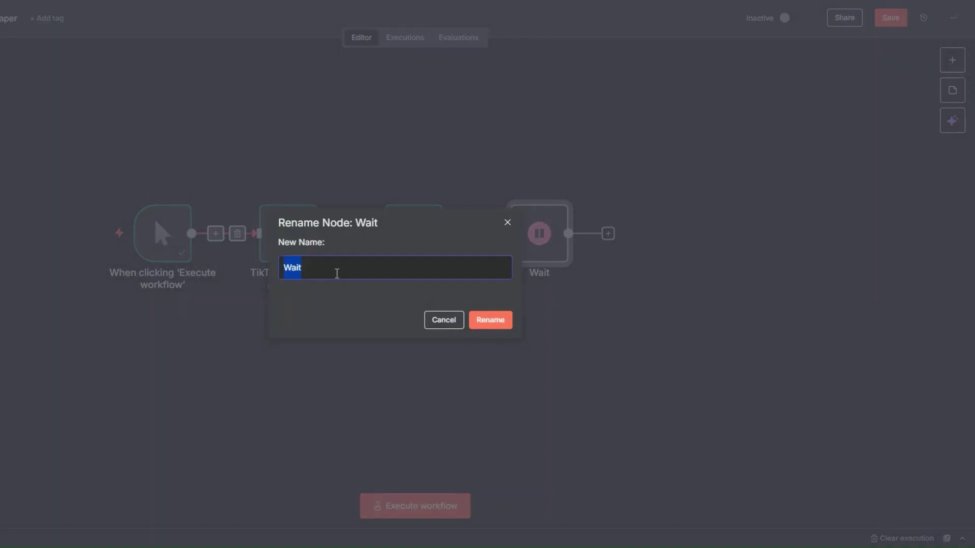
pyautogui.click(337, 274)
pyautogui.write('5 Seconds')
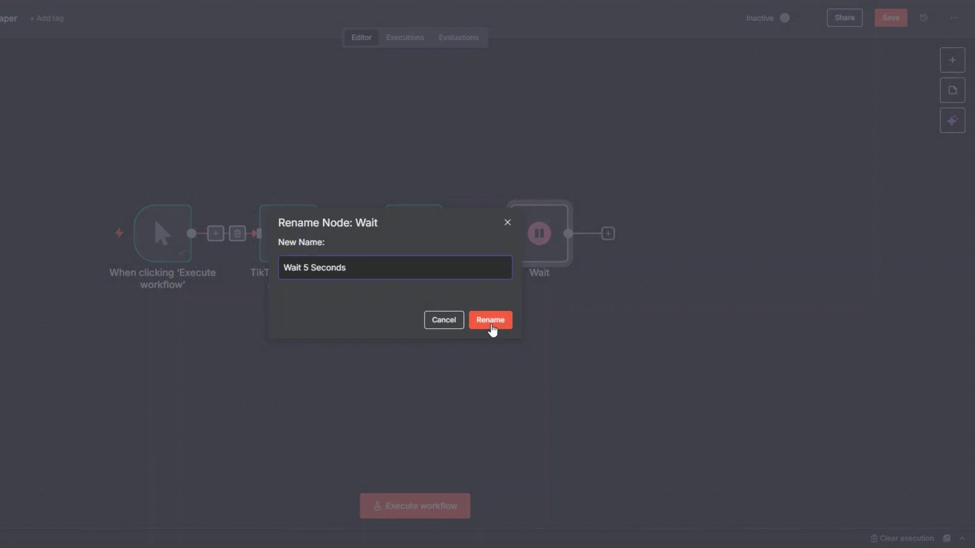
pyautogui.click(493, 325)
# Start adding a node after Wait 5 Seconds, and check the column headers of the TikTok Profile Data sheet in Google Sheets.
pyautogui.moveTo(470, 346); pyautogui.dragTo(370, 353)
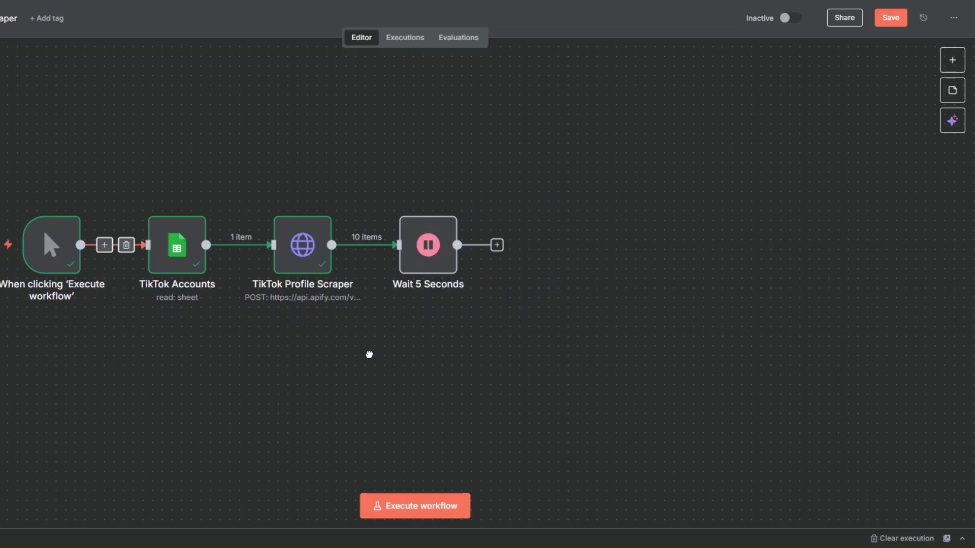
pyautogui.click(496, 246)
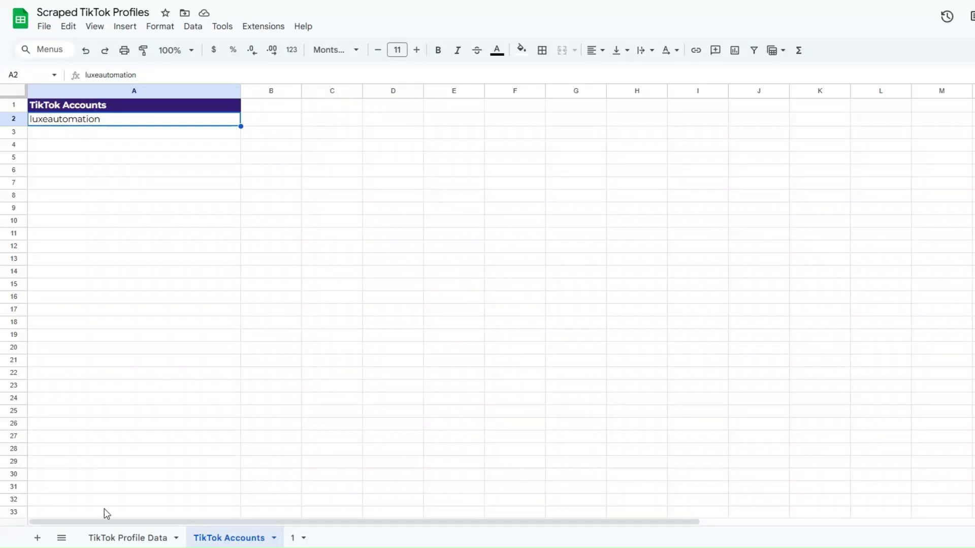
pyautogui.click(119, 537)
pyautogui.click(117, 181)
pyautogui.click(305, 181)
pyautogui.click(457, 194)
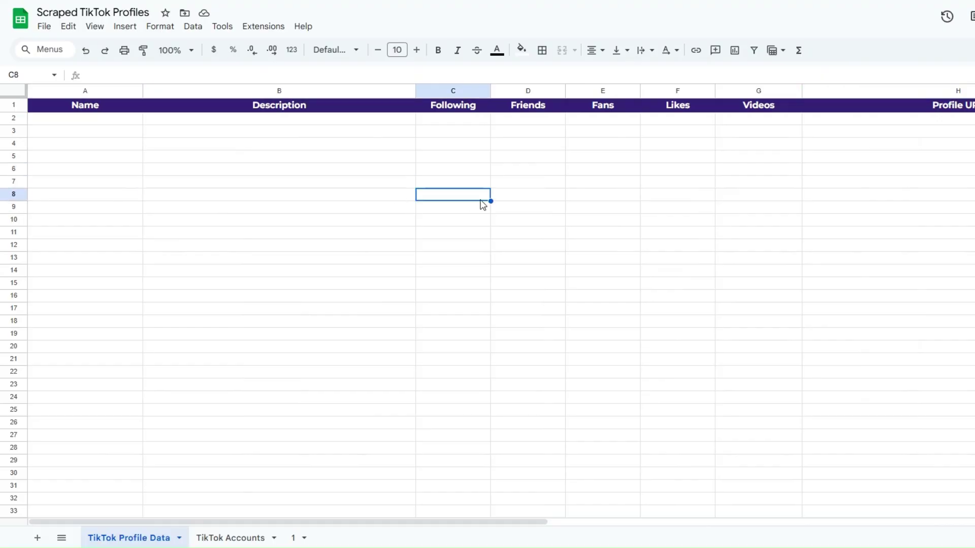
pyautogui.click(604, 194)
pyautogui.click(759, 194)
pyautogui.click(901, 201)
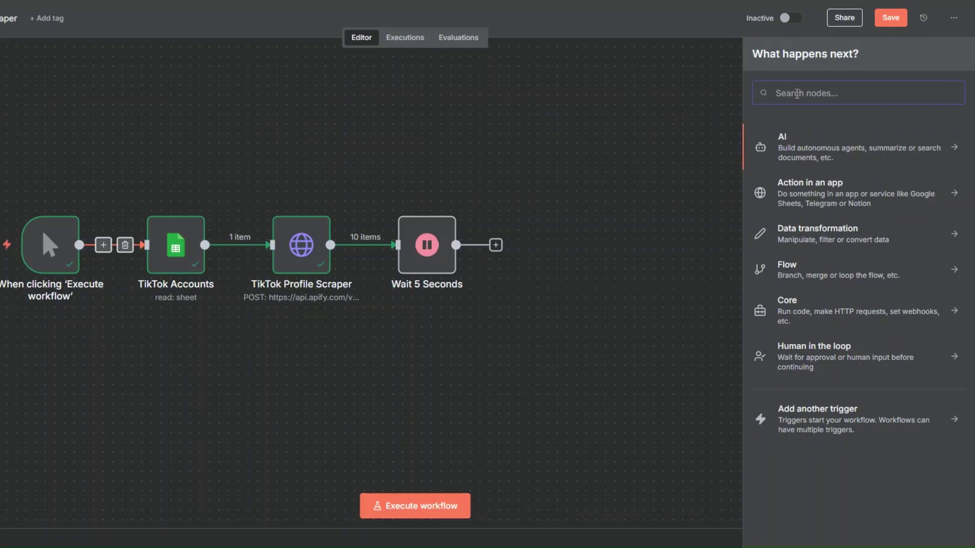
# Add a Google Sheets "Append row in sheet" node after Wait 5 Seconds in n8n and save the workflow.
pyautogui.write('goo')
pyautogui.click(807, 322)
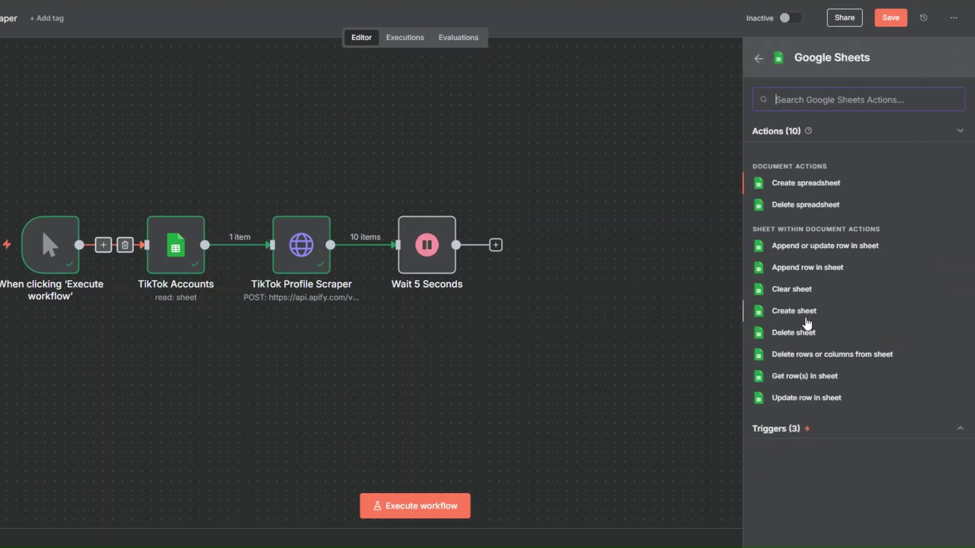
pyautogui.press('Return')
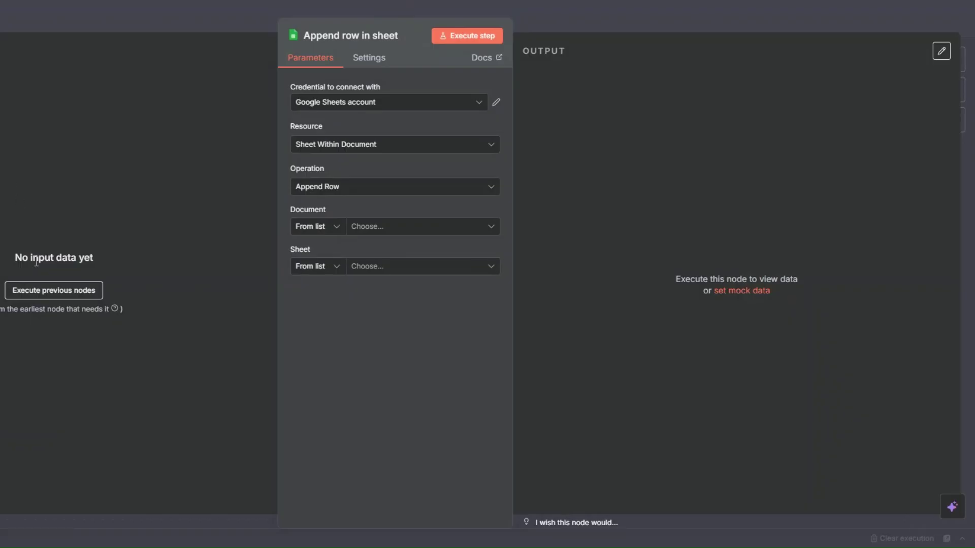
pyautogui.press('Escape')
pyautogui.click(888, 20)
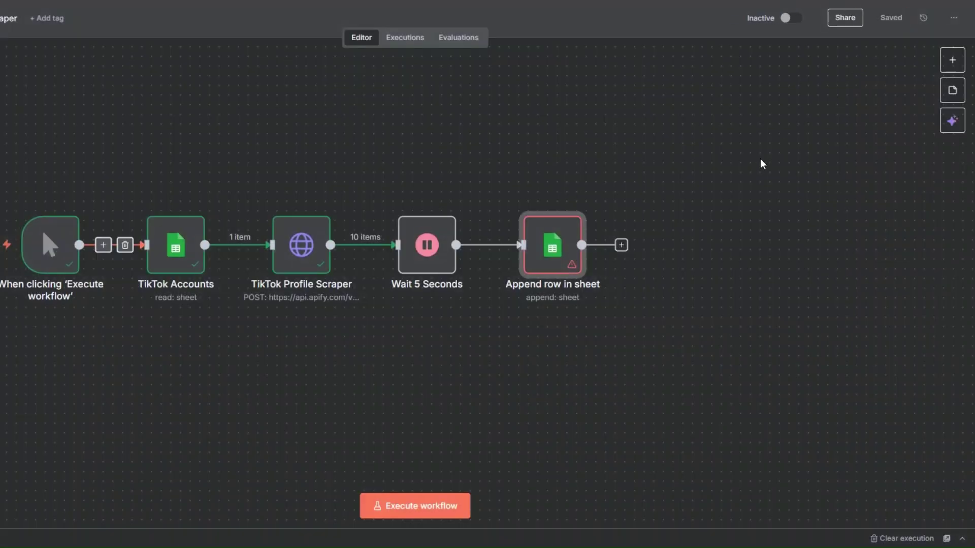
# Execute the Wait 5 Seconds node and set Append row in sheet to the TikTok Profile Data sheet of the Scraped TikTok Profiles document.
pyautogui.hotkey('ctrl', 'Return')
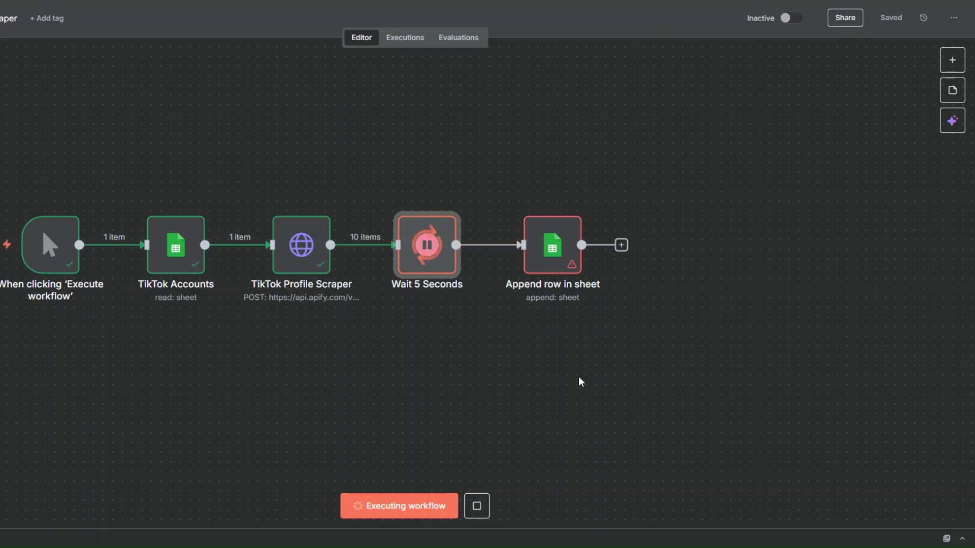
pyautogui.rightClick(555, 254)
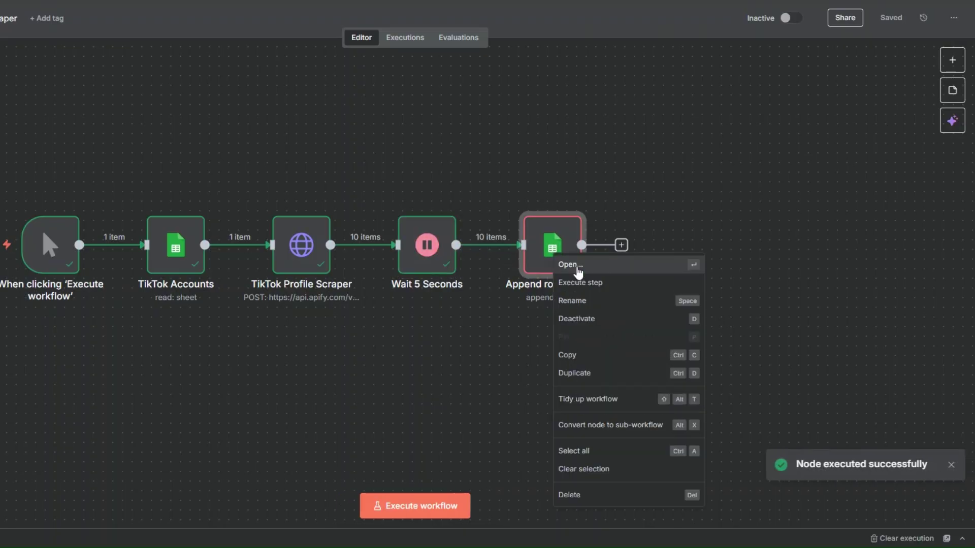
pyautogui.click(576, 265)
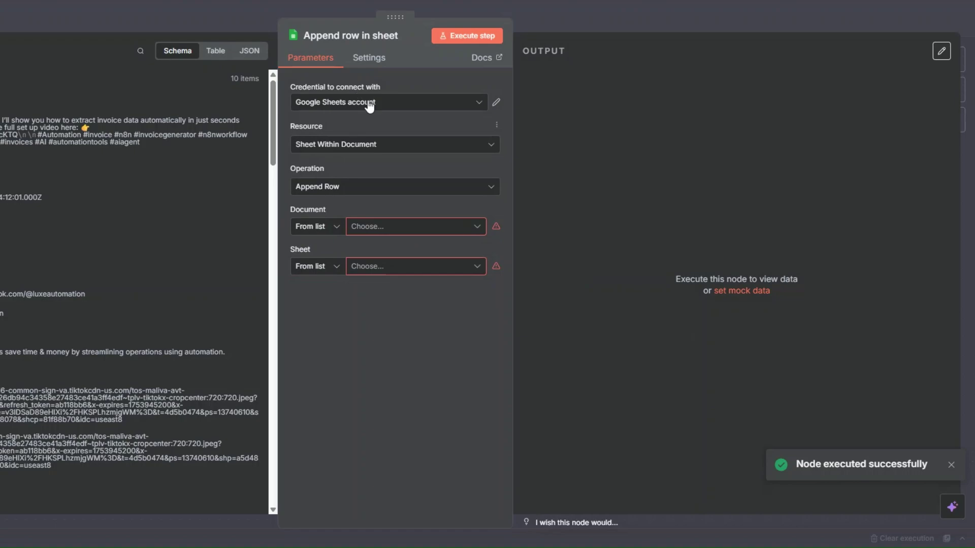
pyautogui.click(384, 230)
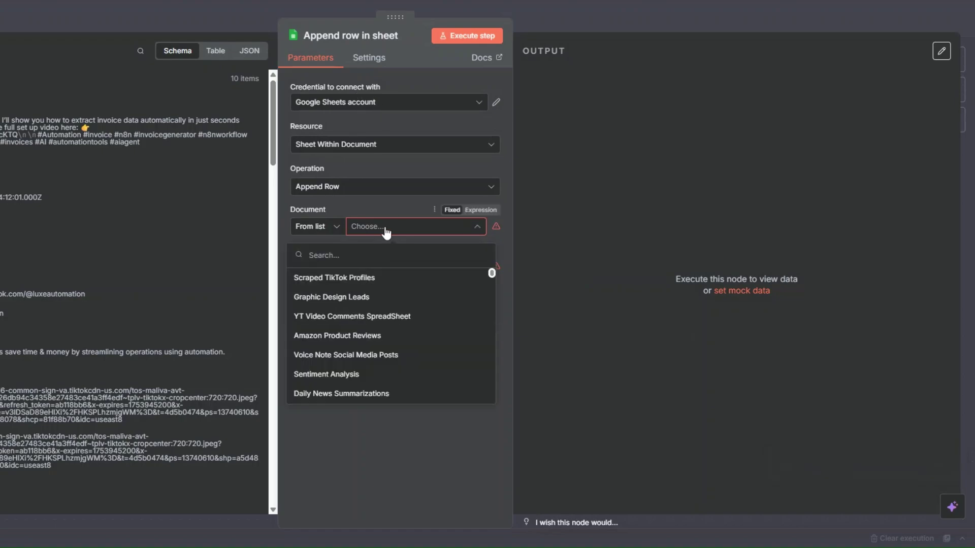
pyautogui.click(361, 279)
pyautogui.click(365, 270)
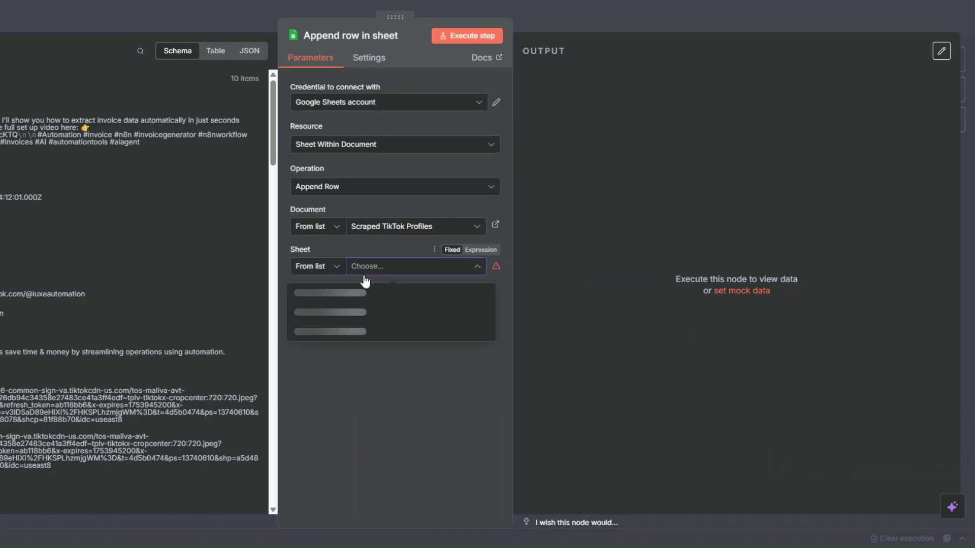
pyautogui.click(347, 294)
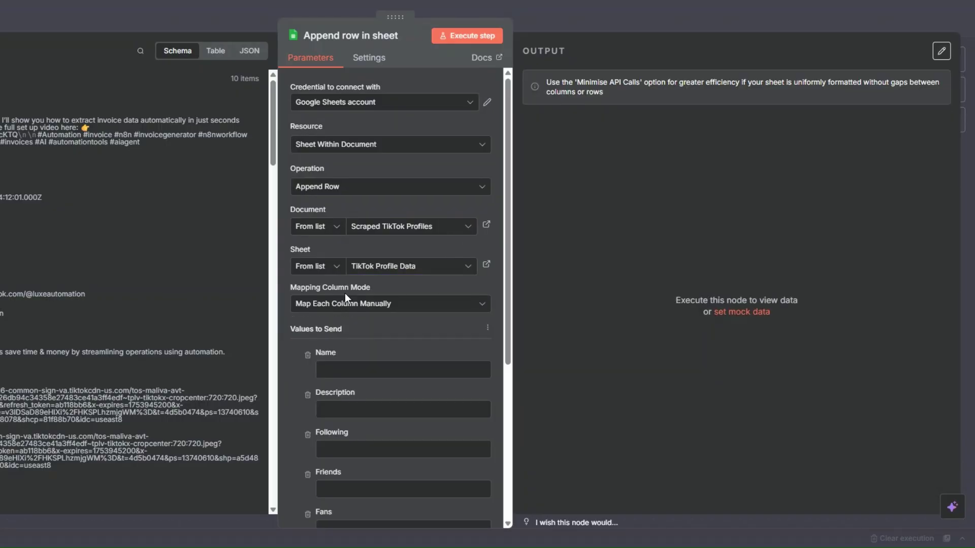
# In the Append row in sheet node, map Name to authorMeta.nickName and Description to authorMeta.signature.
pyautogui.scroll(-4, 345, 294)
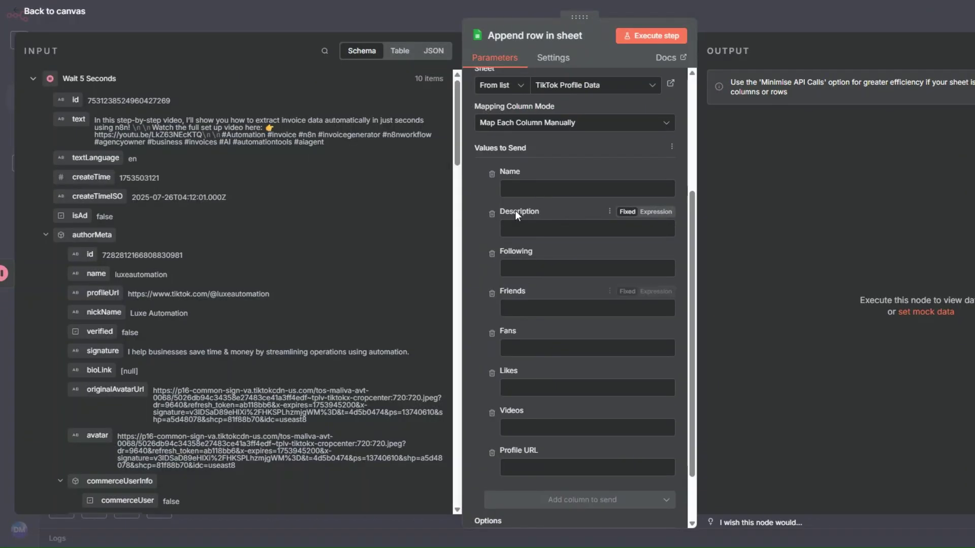
pyautogui.click(516, 187)
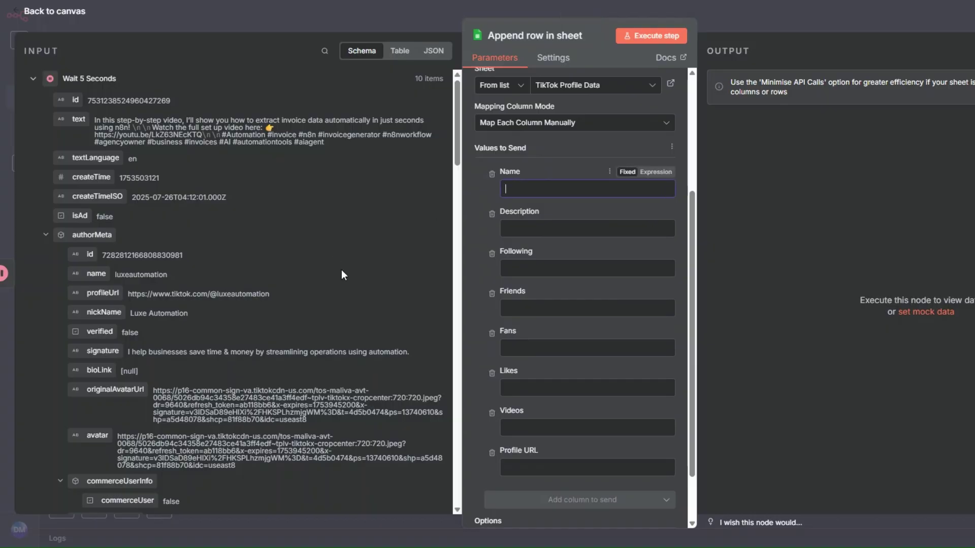
pyautogui.scroll(-2, 234, 252)
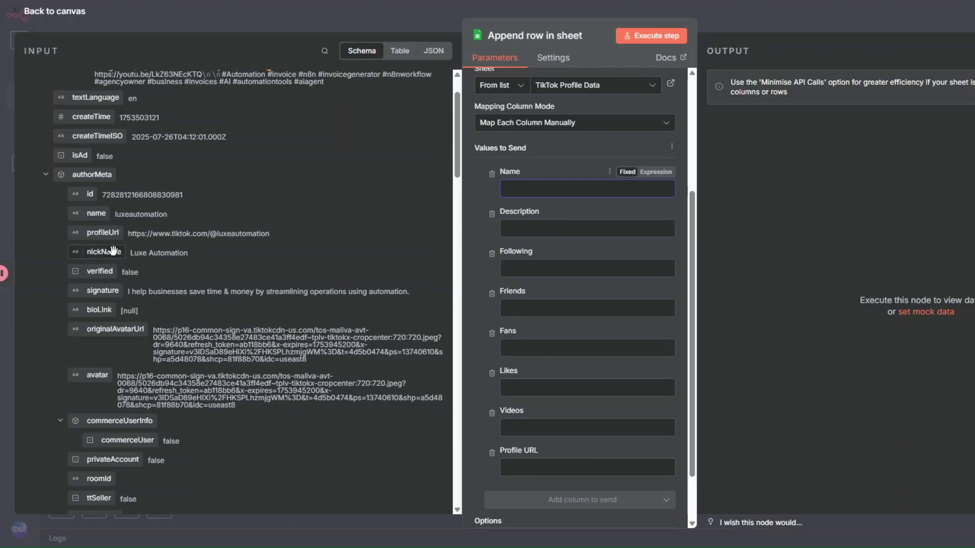
pyautogui.moveTo(104, 252); pyautogui.dragTo(540, 191)
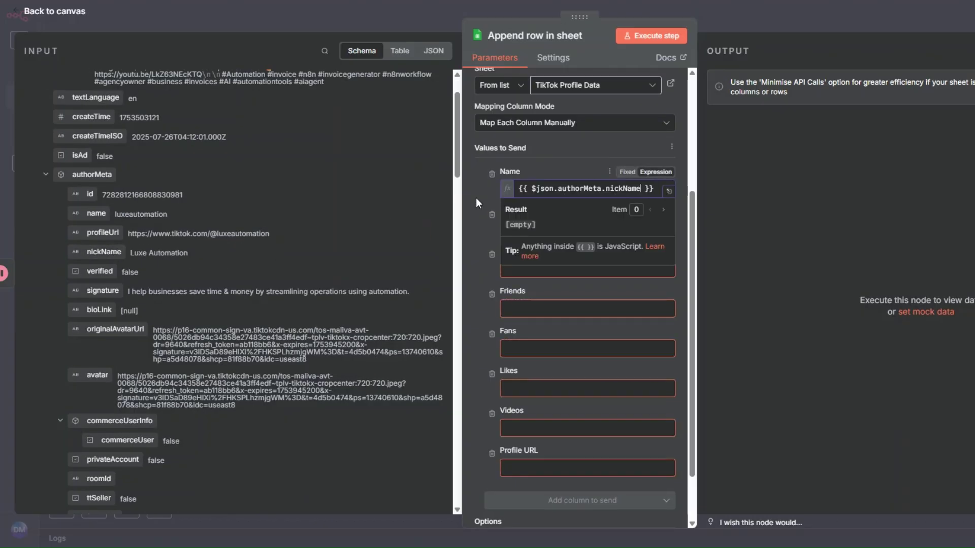
pyautogui.press('Tab')
pyautogui.moveTo(103, 291)
pyautogui.mouseDown()
pyautogui.moveTo(152, 297)
pyautogui.moveTo(504, 259)
pyautogui.moveTo(538, 264)
pyautogui.moveTo(469, 234)
pyautogui.mouseUp()
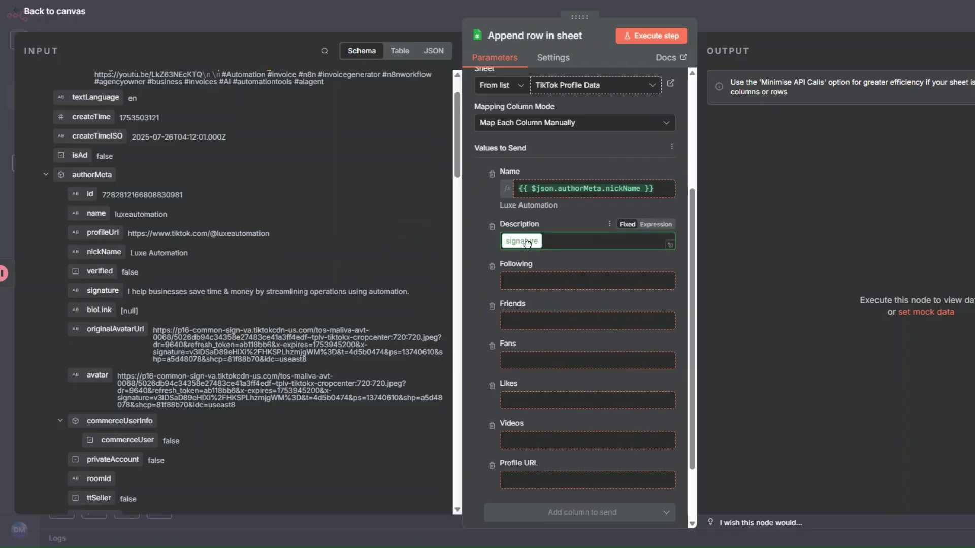
# Map the Following, Friends and Fans columns to authorMeta.following, authorMeta.friends and authorMeta.fans.
pyautogui.click(518, 293)
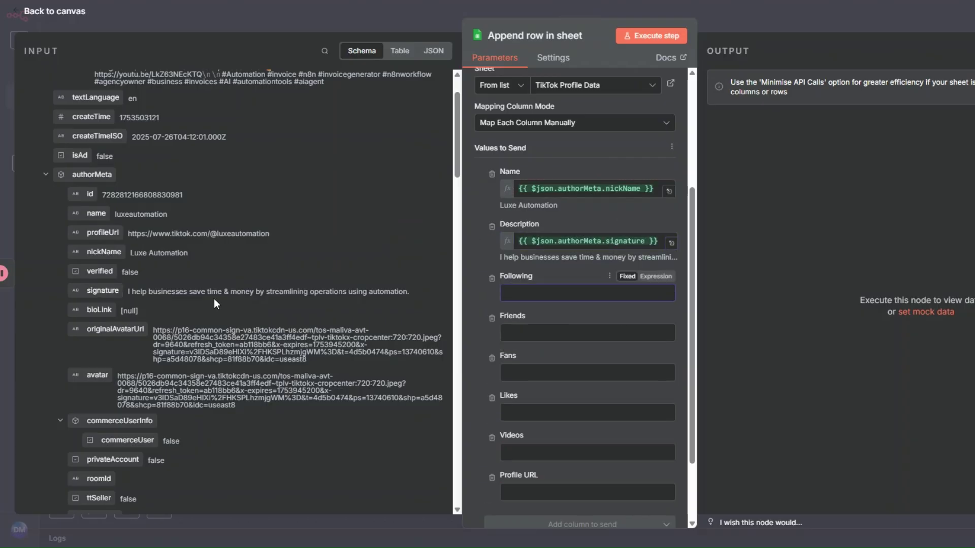
pyautogui.scroll(-4, 101, 346)
pyautogui.moveTo(102, 347); pyautogui.dragTo(505, 294)
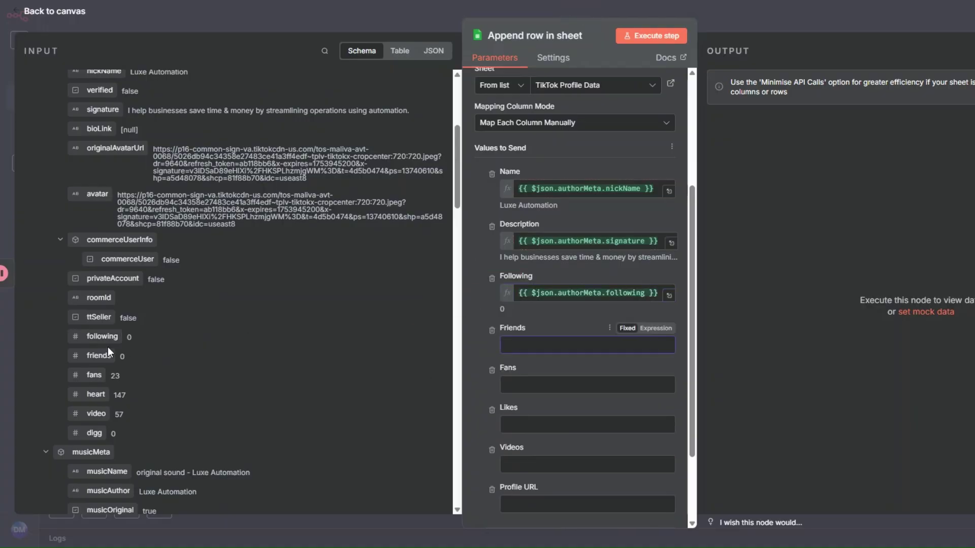
pyautogui.moveTo(97, 355); pyautogui.dragTo(552, 348)
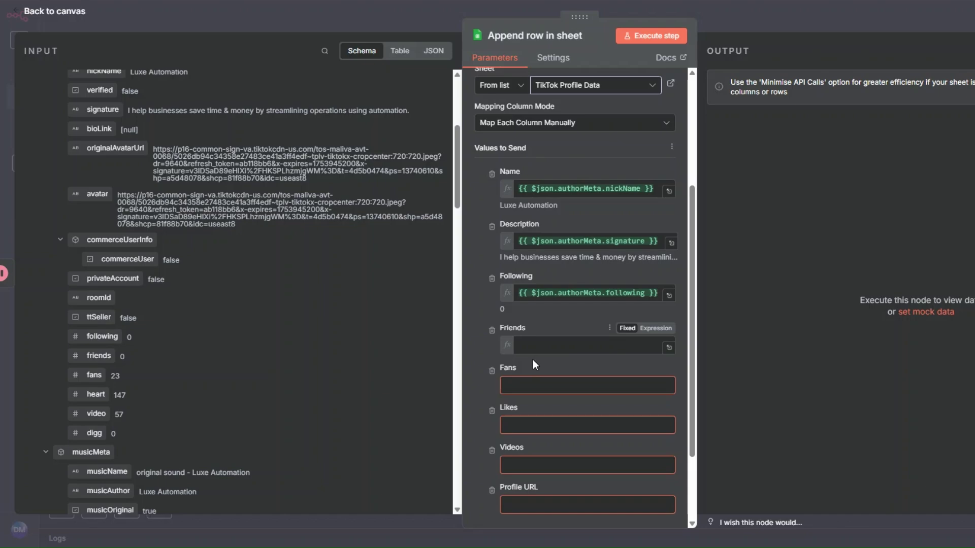
pyautogui.click(533, 385)
pyautogui.scroll(-3, 533, 384)
pyautogui.moveTo(94, 374); pyautogui.dragTo(483, 278)
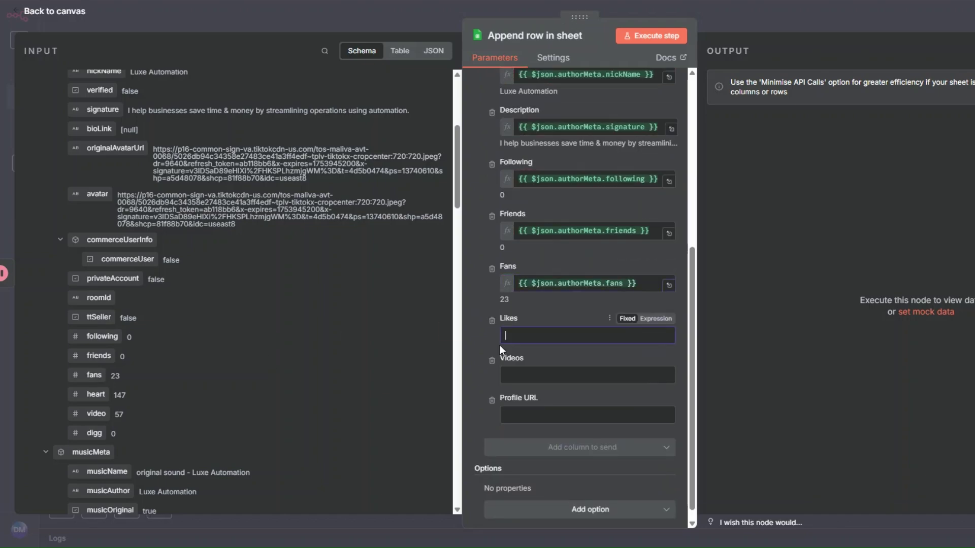
# Map Likes to authorMeta.heart, Videos to authorMeta.video and Profile URL to authorMeta.profileUrl.
pyautogui.moveTo(95, 394); pyautogui.dragTo(530, 335)
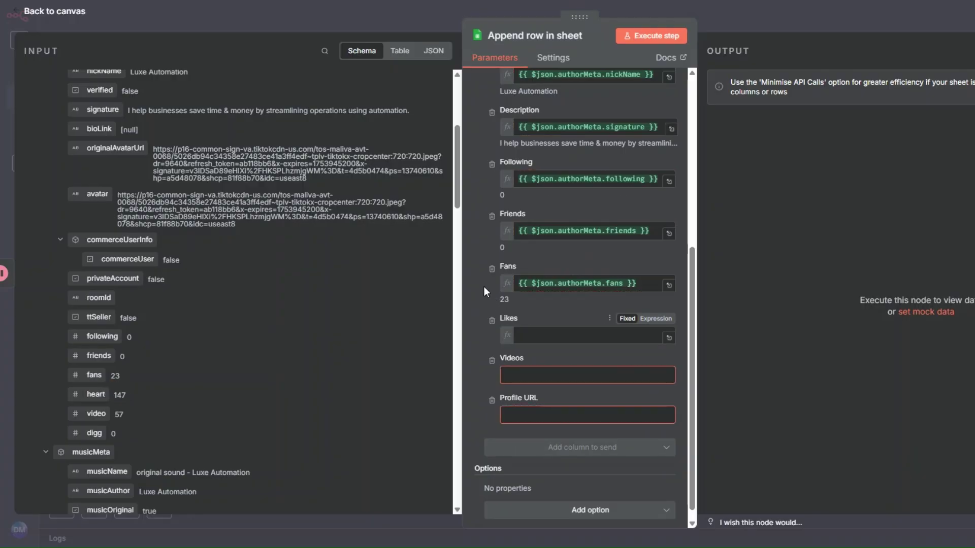
pyautogui.moveTo(96, 413); pyautogui.dragTo(479, 337)
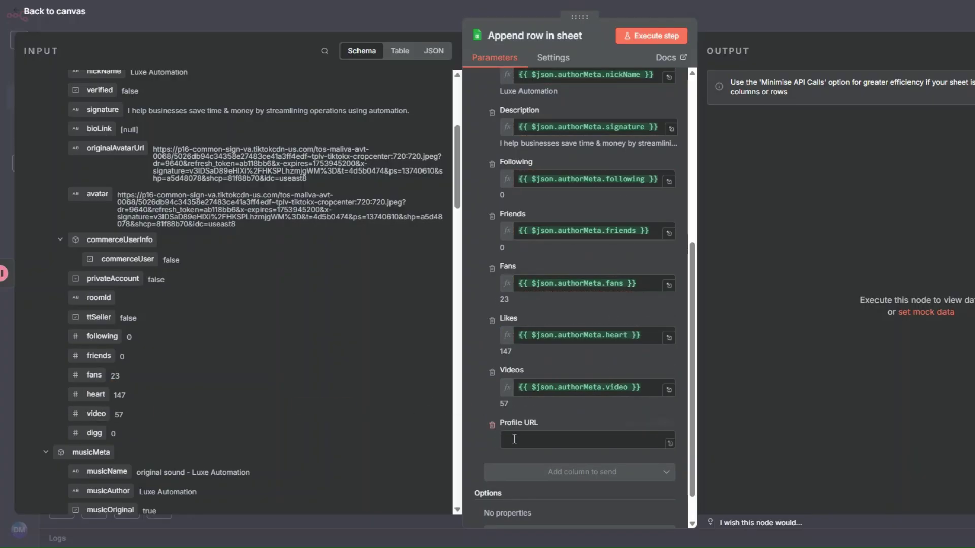
pyautogui.scroll(5, 271, 312)
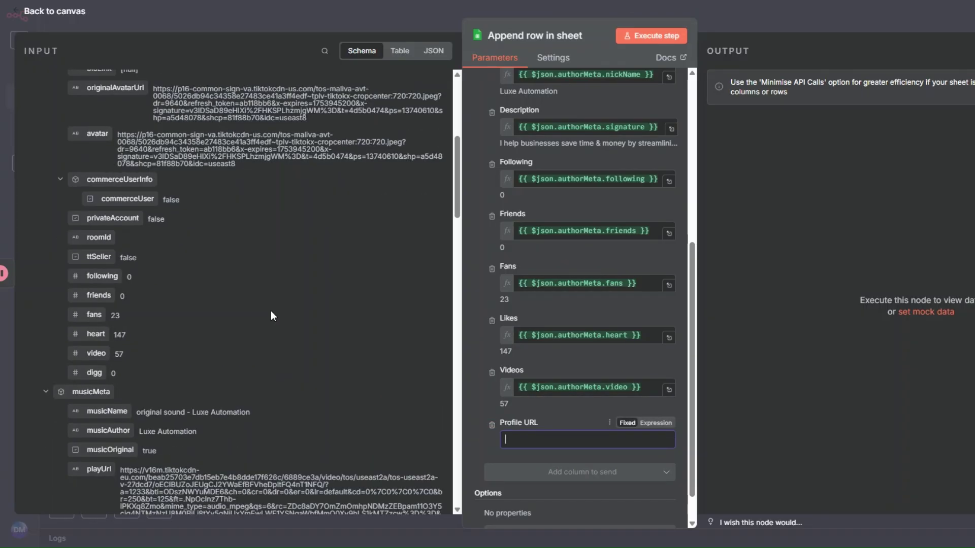
pyautogui.moveTo(103, 293); pyautogui.dragTo(539, 439)
pyautogui.scroll(-1, 547, 318)
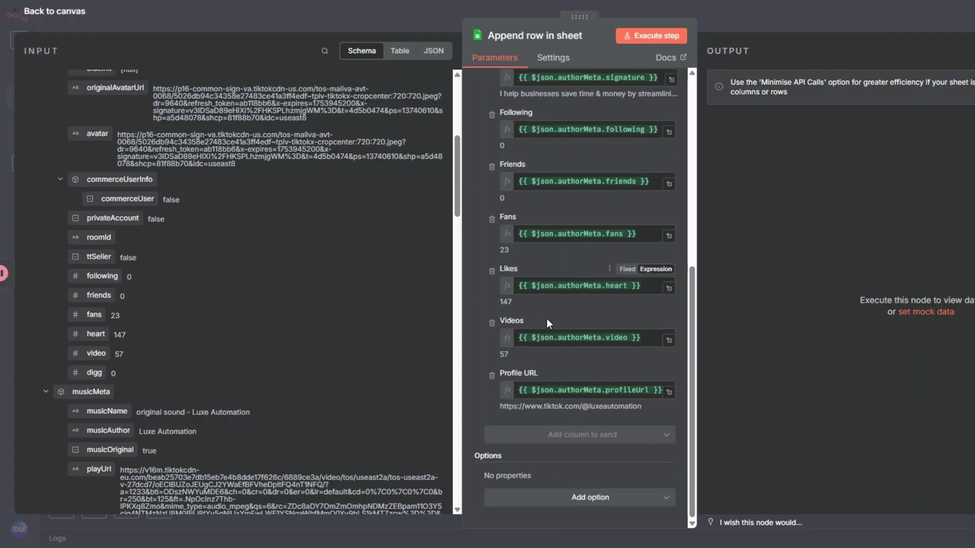
# Look through the remaining input fields from Wait 5 Seconds for other data that could be sent to the sheet.
pyautogui.scroll(-4, 231, 294)
pyautogui.scroll(-5, 231, 293)
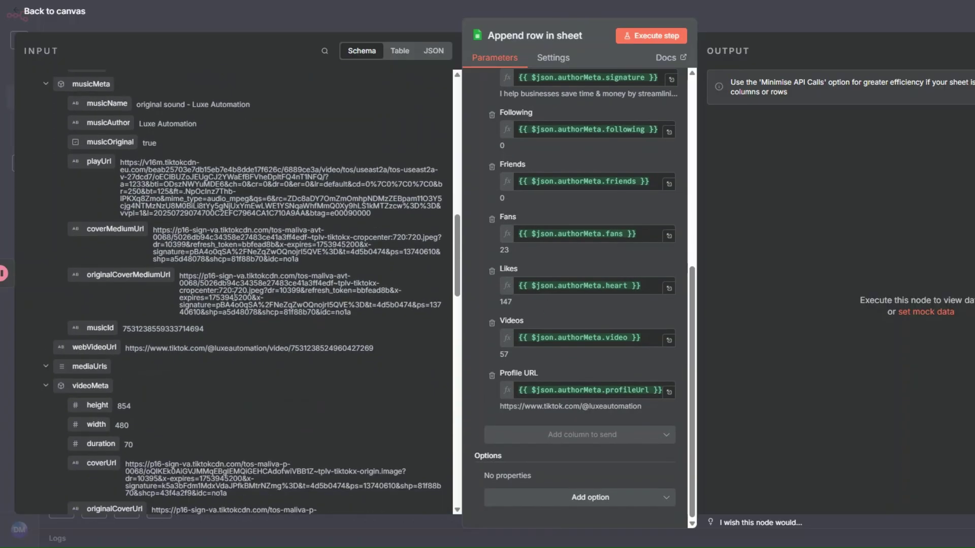
pyautogui.scroll(-5, 236, 246)
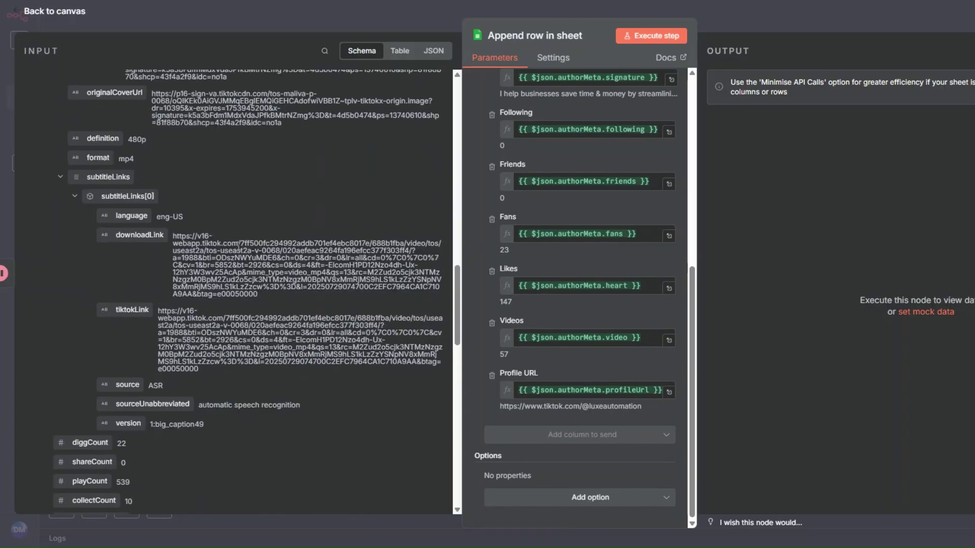
pyautogui.scroll(-5, 237, 247)
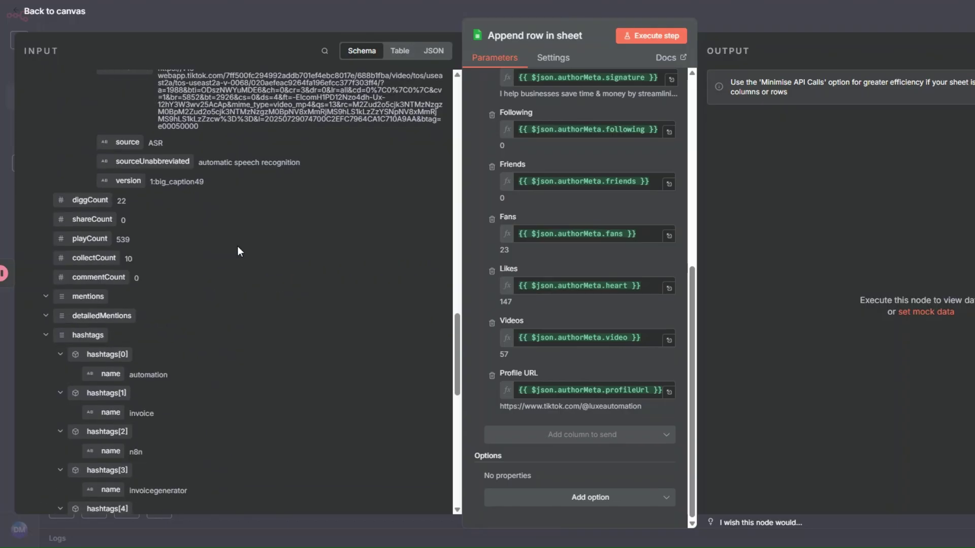
pyautogui.scroll(-5, 237, 246)
pyautogui.scroll(-5, 242, 254)
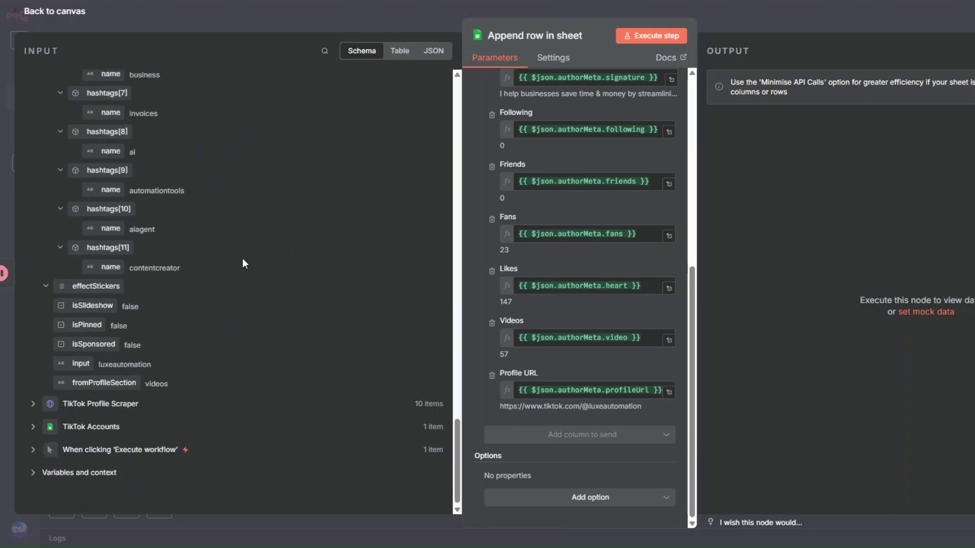
pyautogui.scroll(5, 244, 260)
pyautogui.scroll(15, 248, 263)
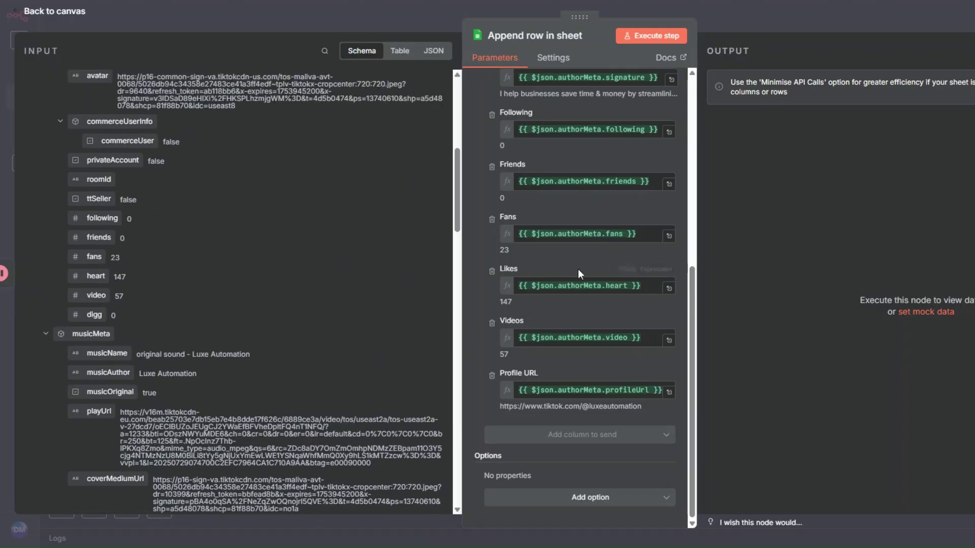
pyautogui.scroll(7, 589, 274)
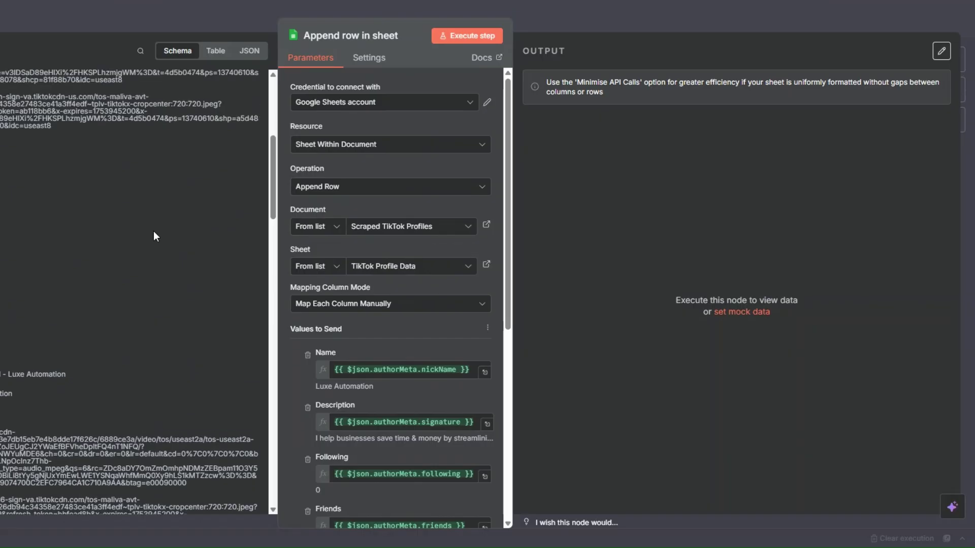
pyautogui.scroll(3, 337, 233)
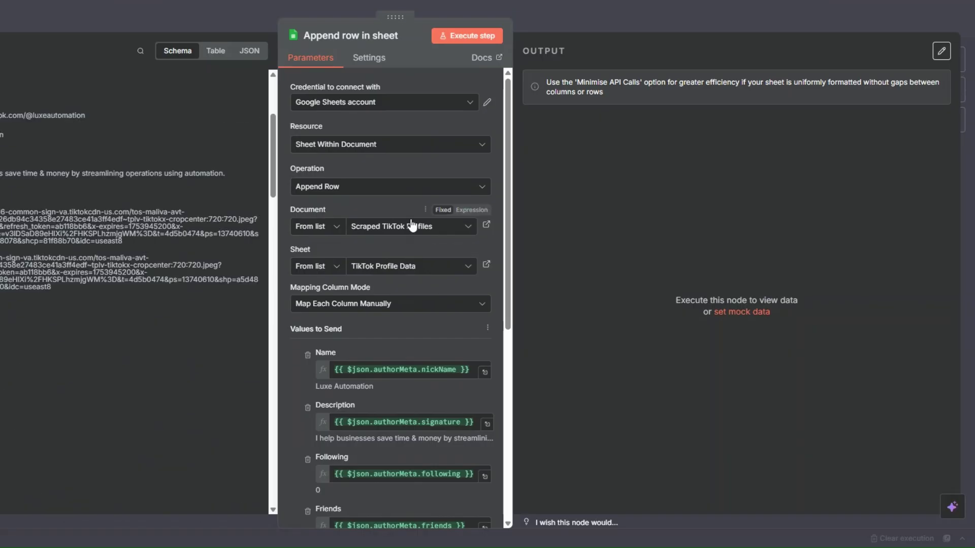
# Execute the Append row in sheet node, check its output item count and return to the canvas.
pyautogui.click(458, 37)
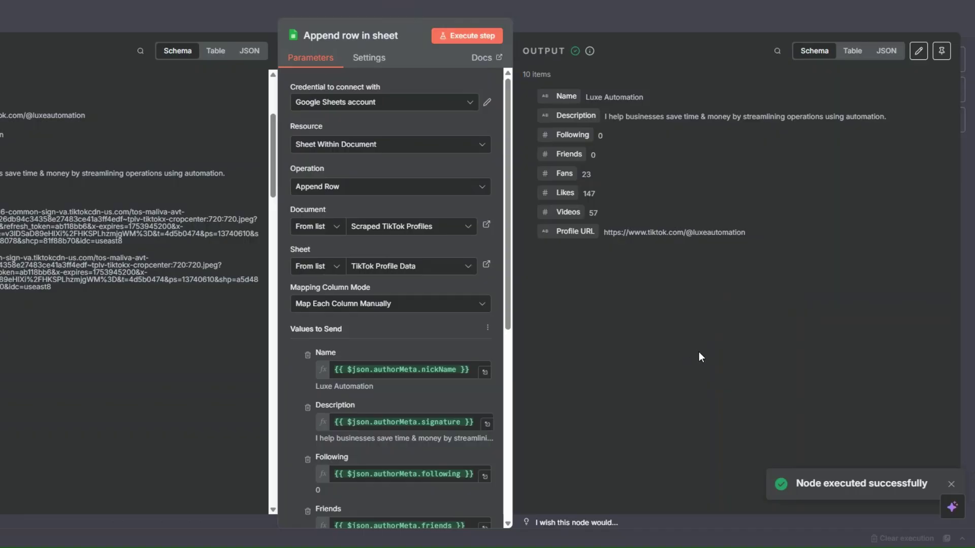
pyautogui.moveTo(521, 74); pyautogui.dragTo(565, 81)
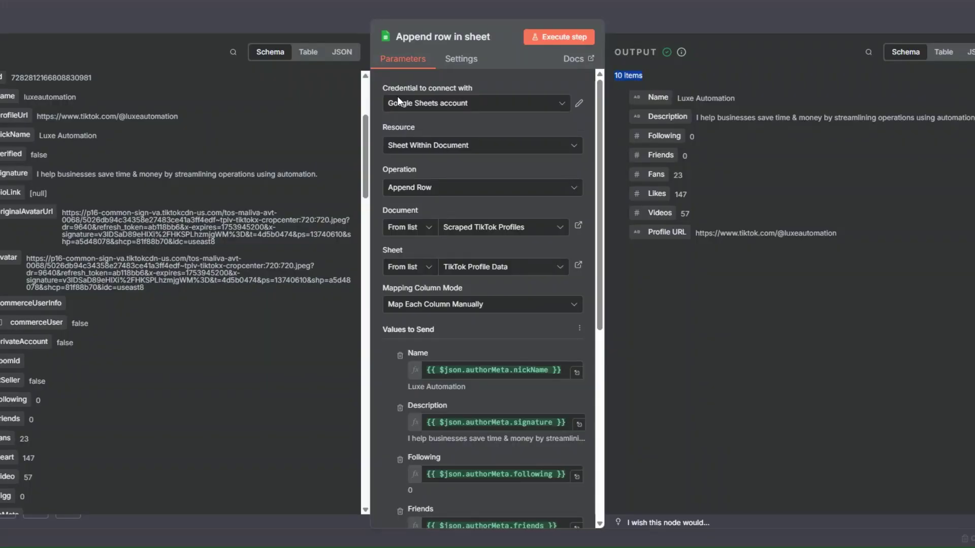
pyautogui.press('Escape')
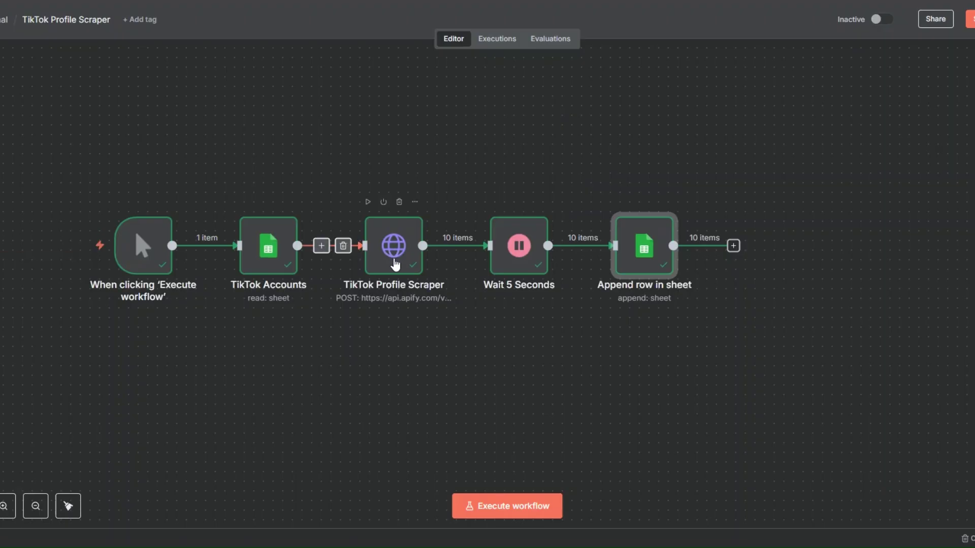
# Set resultsPerPage to 1 in the JSON body of the TikTok Profile Scraper node and return to the canvas.
pyautogui.rightClick(391, 261)
pyautogui.click(411, 273)
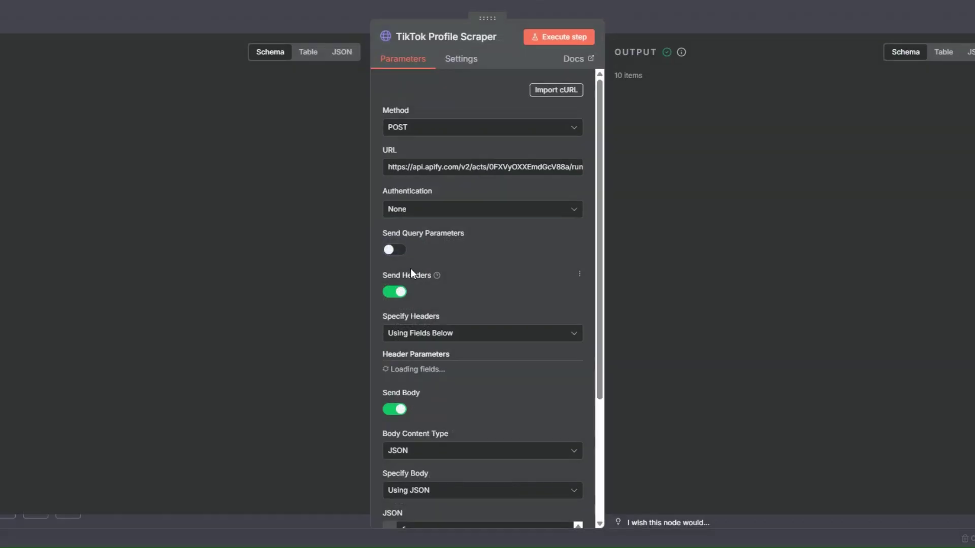
pyautogui.scroll(-10, 472, 279)
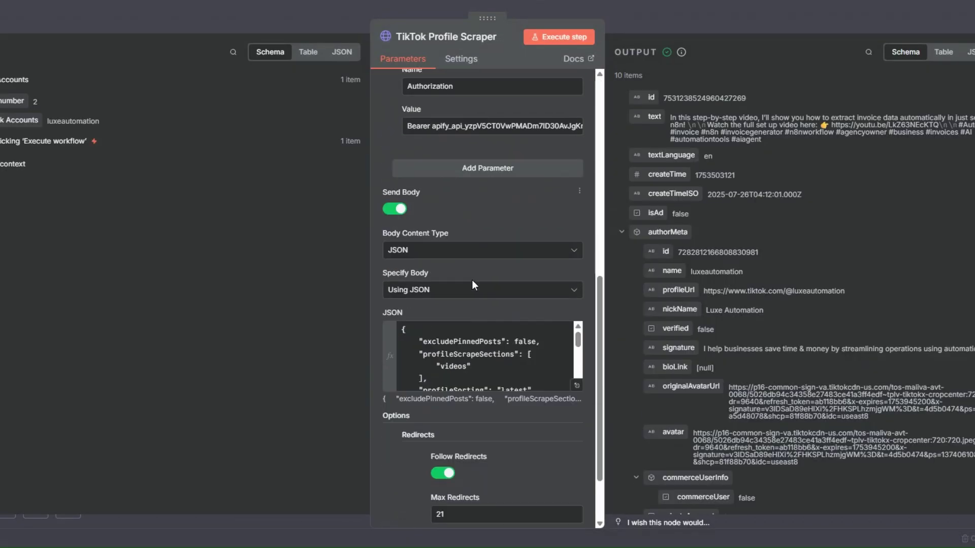
pyautogui.click(572, 314)
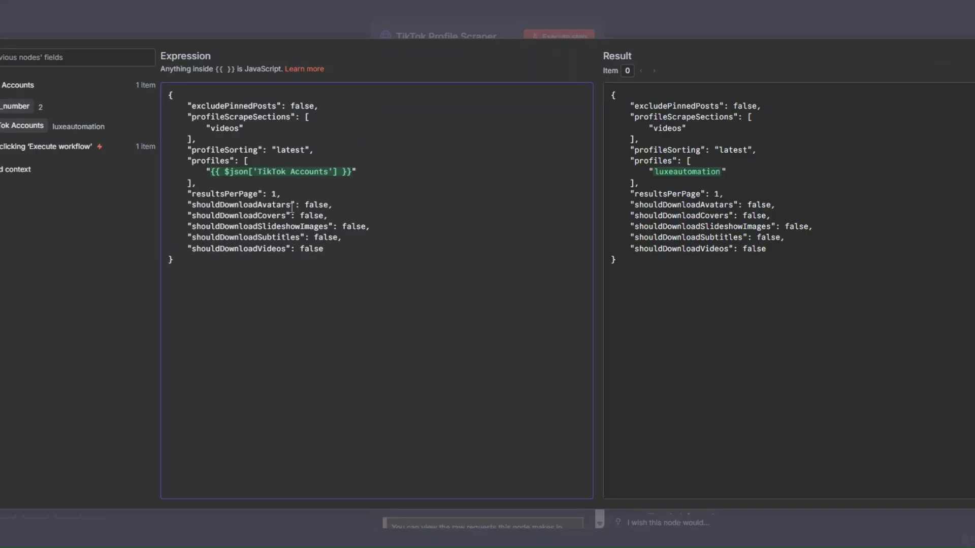
pyautogui.press('Escape')
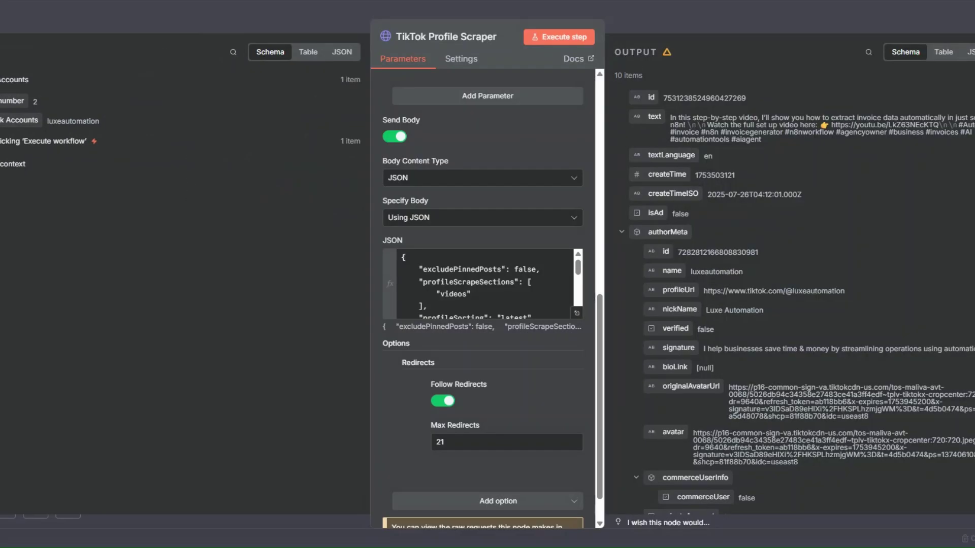
pyautogui.press('Escape')
# Execute the whole workflow and check the outputs of TikTok Profile Scraper, Wait 5 Seconds and Append row in sheet.
pyautogui.click(505, 504)
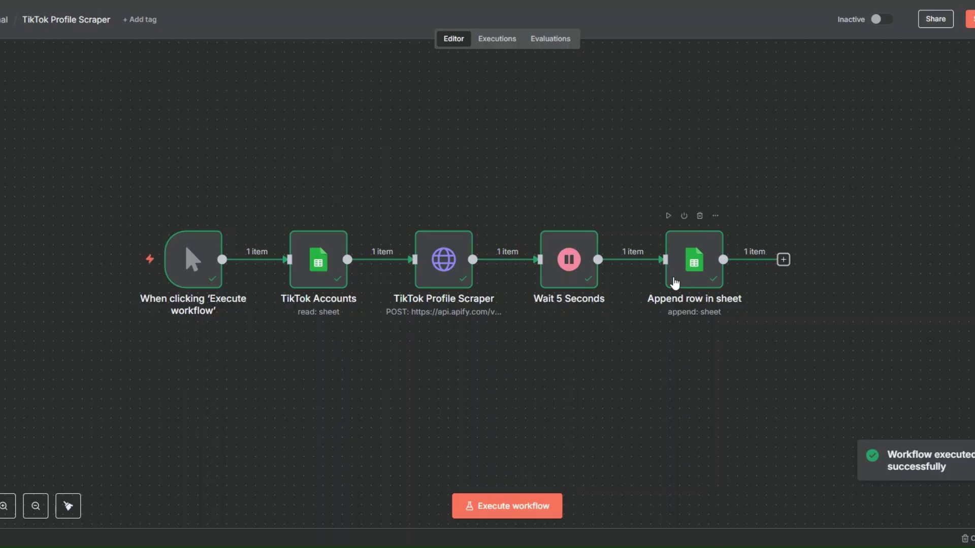
pyautogui.rightClick(448, 283)
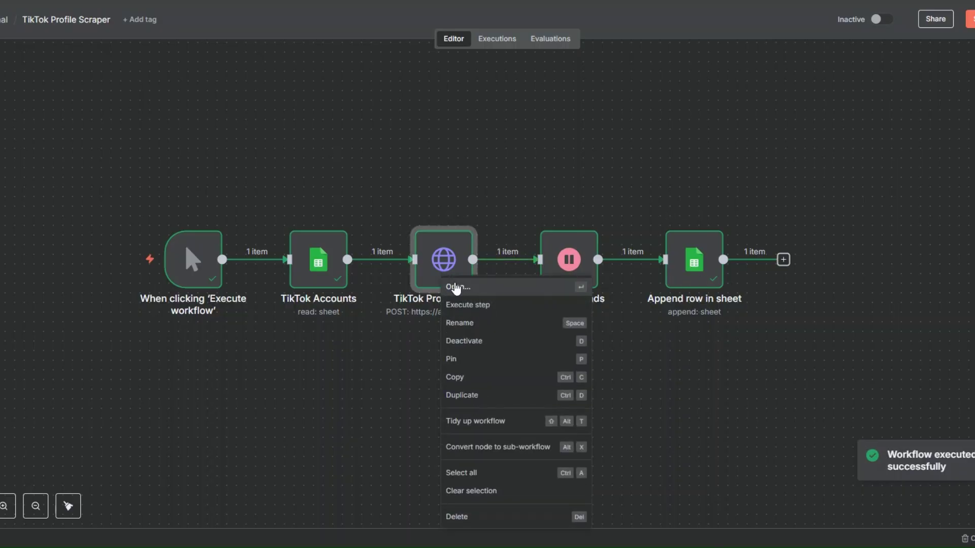
pyautogui.click(456, 288)
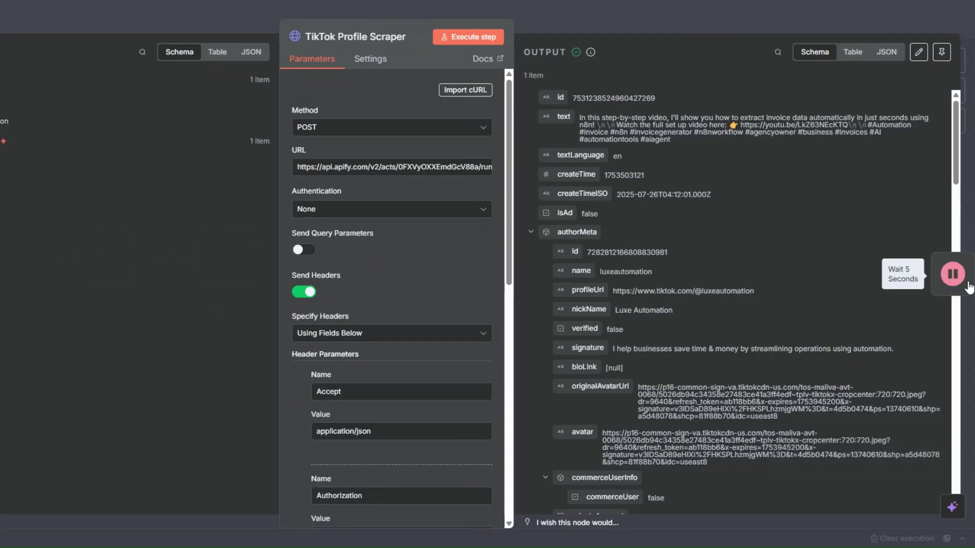
pyautogui.click(967, 285)
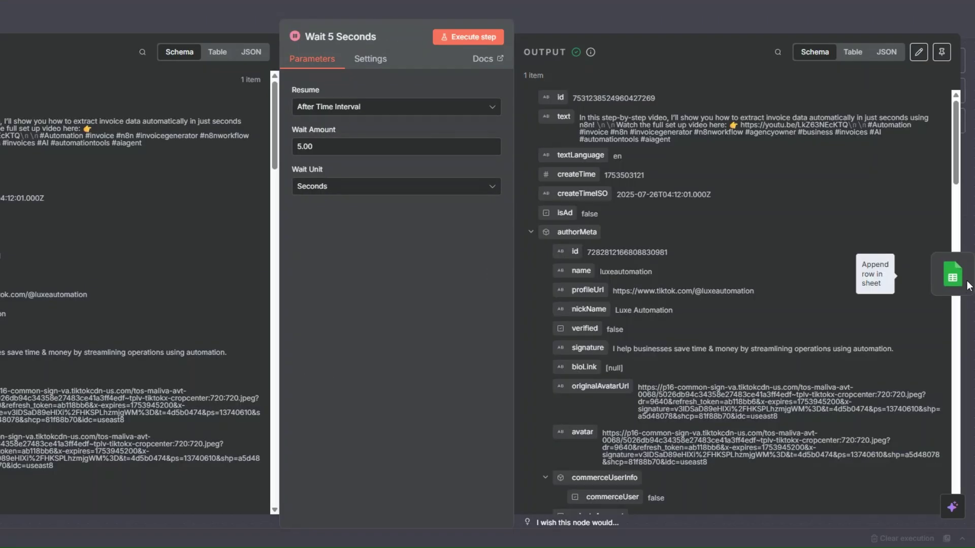
pyautogui.click(967, 284)
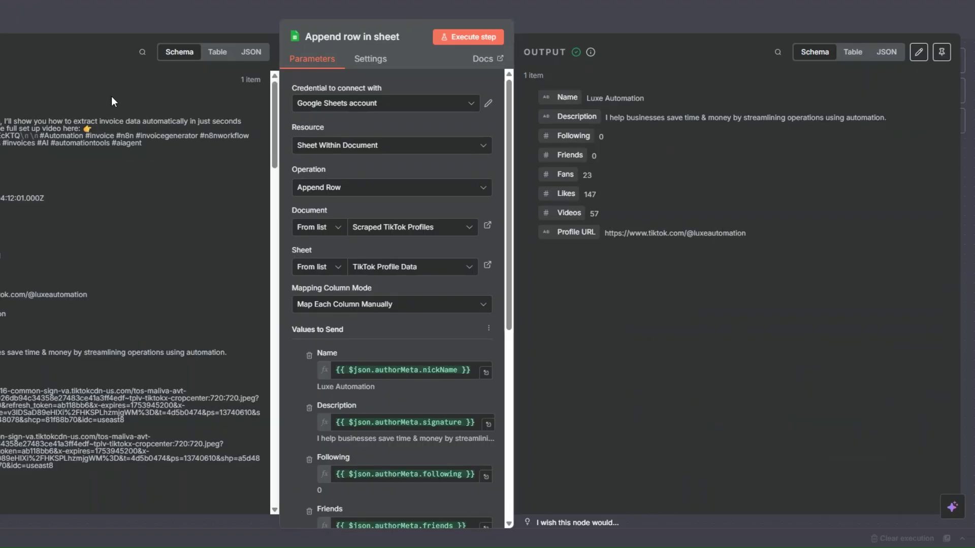
pyautogui.press('Escape')
# Switch to Google Sheets and review the appended profile row across the columns of the TikTok Profile Data sheet.
pyautogui.click(890, 20)
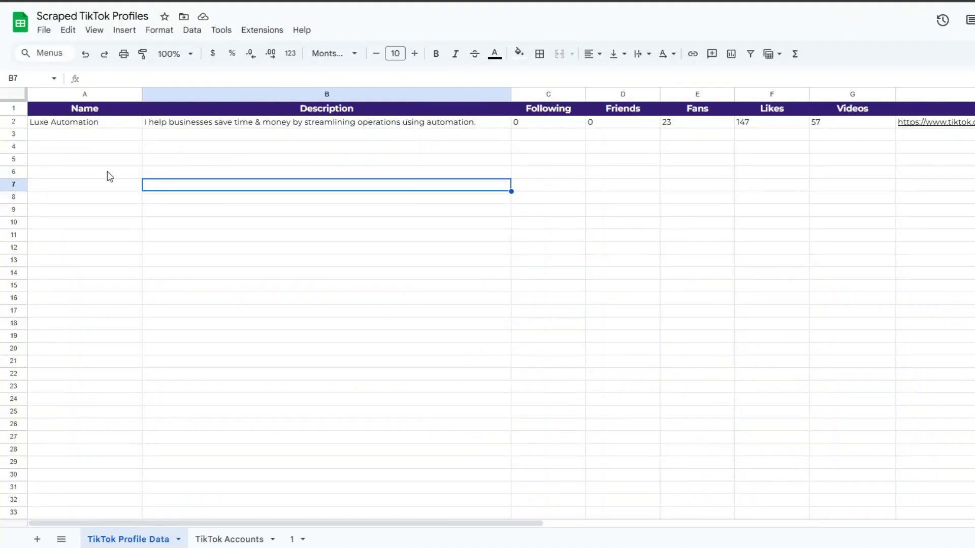
pyautogui.click(97, 151)
pyautogui.click(354, 175)
pyautogui.click(548, 184)
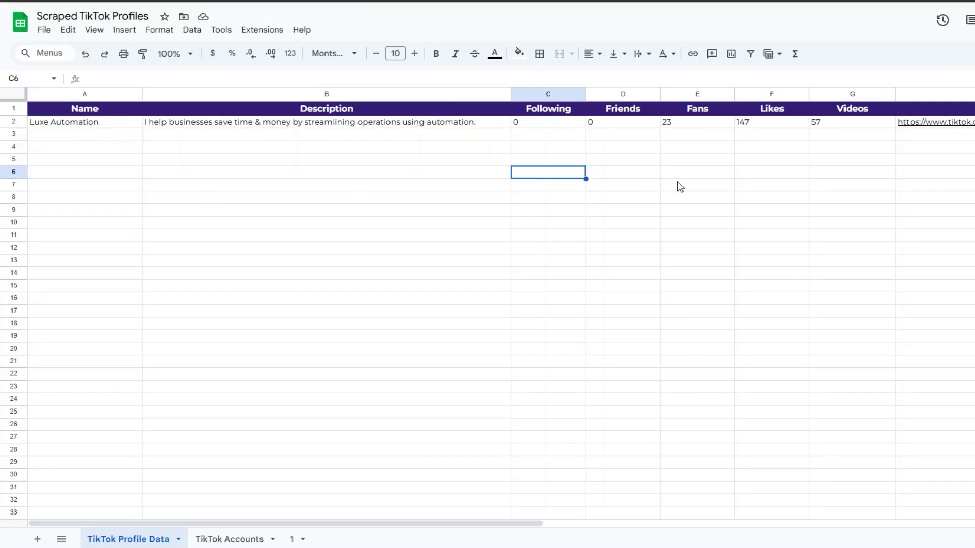
pyautogui.click(697, 184)
pyautogui.click(852, 185)
pyautogui.click(898, 201)
pyautogui.click(100, 162)
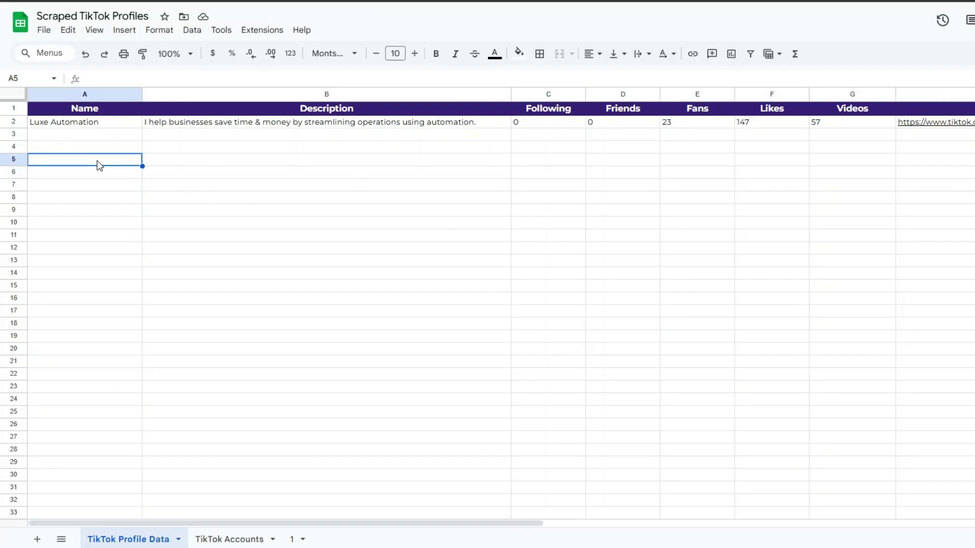
# Examine the Luxe Automation row in the TikTok Profile Data sheet column by column, from the name through the profile URL.
pyautogui.moveTo(254, 148); pyautogui.dragTo(467, 159)
pyautogui.click(123, 155)
pyautogui.click(544, 163)
pyautogui.click(621, 159)
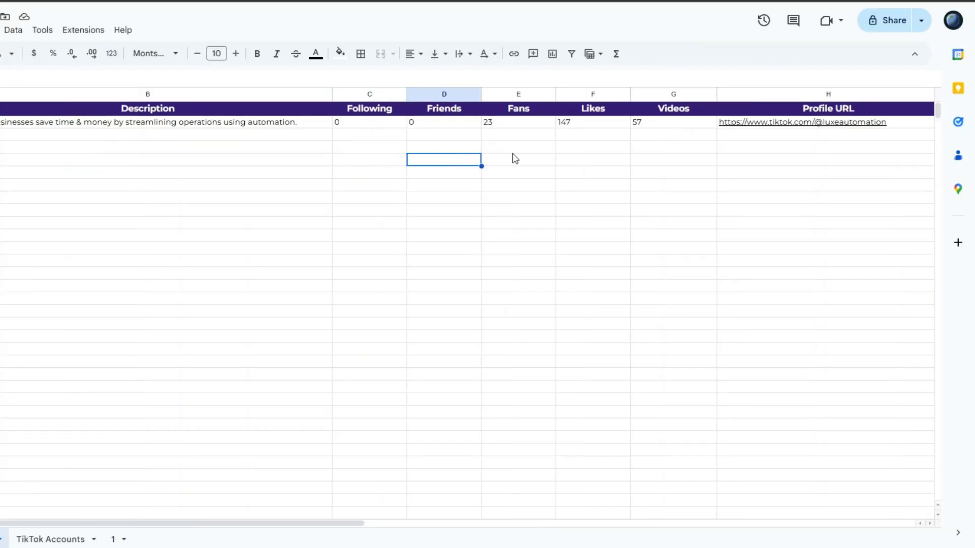
pyautogui.click(693, 150)
pyautogui.click(782, 158)
pyautogui.click(850, 158)
pyautogui.click(806, 161)
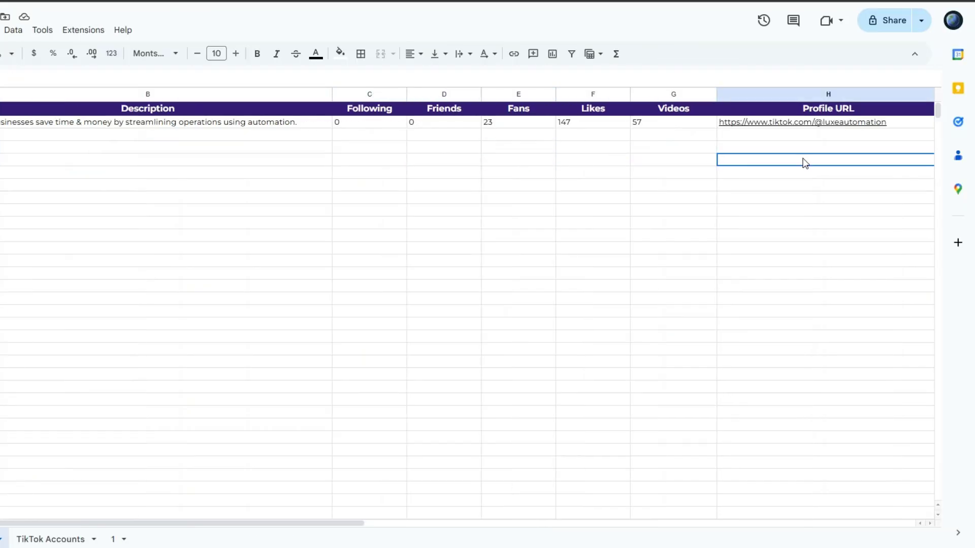
pyautogui.click(208, 165)
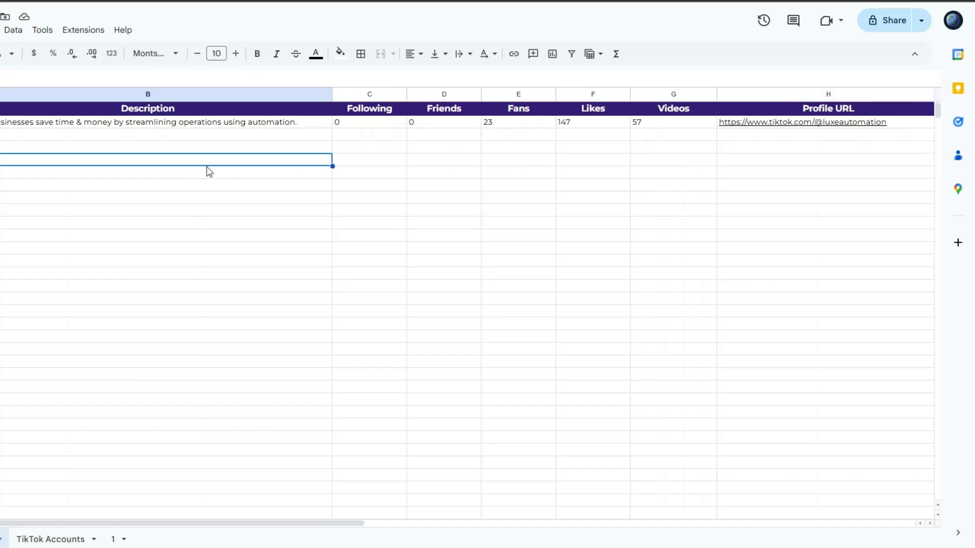
pyautogui.click(354, 183)
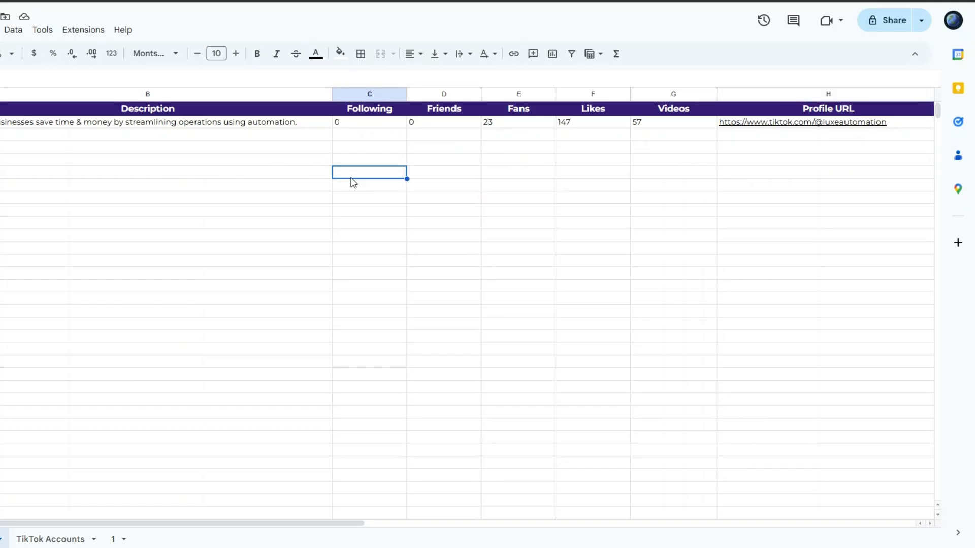
pyautogui.click(466, 188)
pyautogui.click(696, 188)
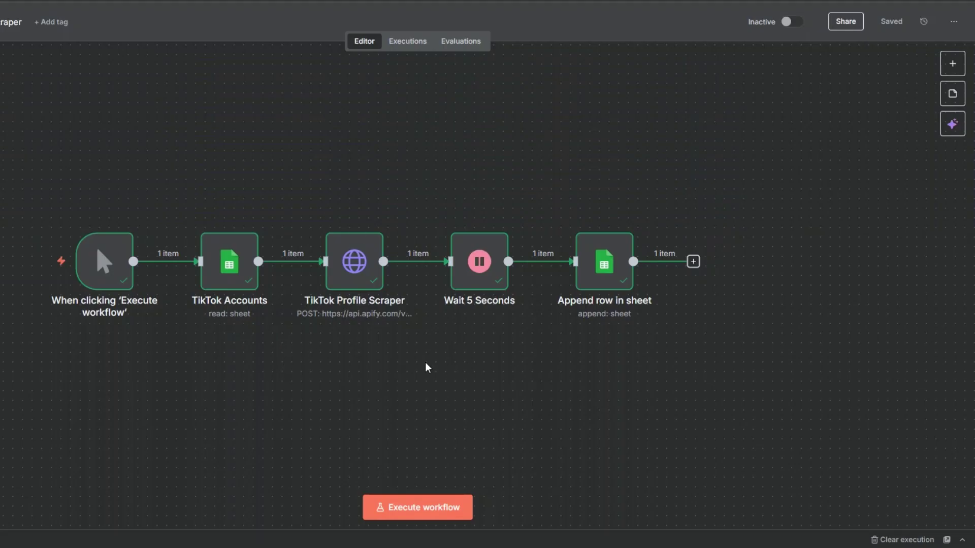
# In n8n, rename the Append row in sheet node to TikTok Profile Data and save the workflow.
pyautogui.rightClick(596, 263)
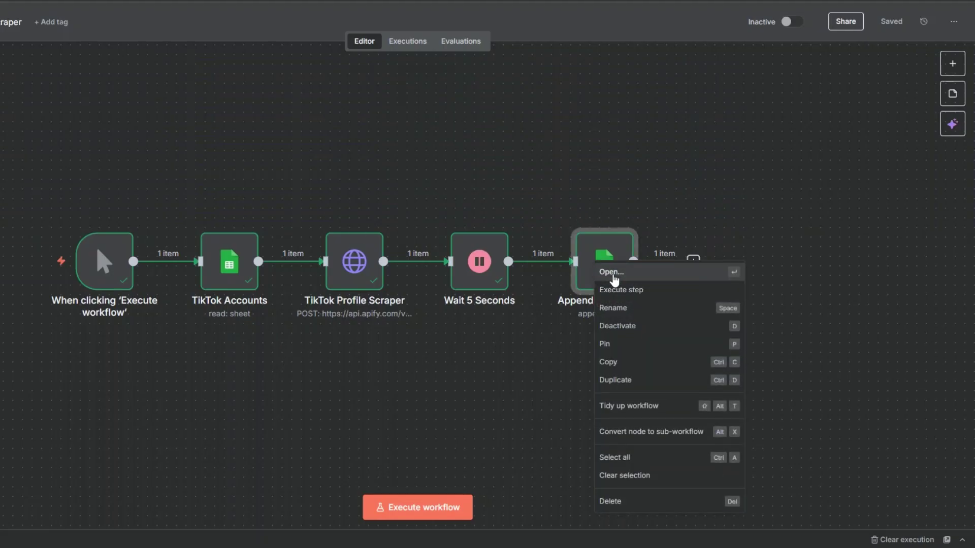
pyautogui.click(617, 308)
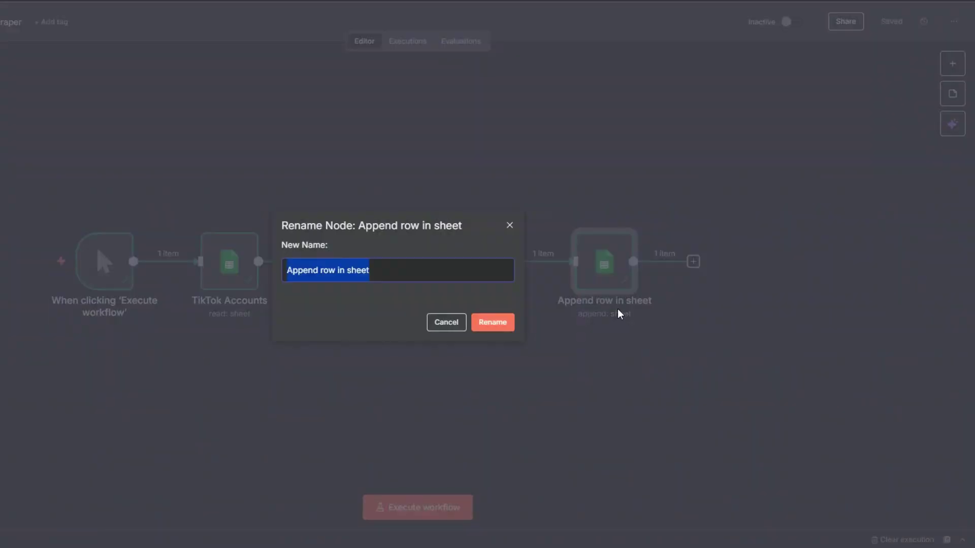
pyautogui.write('TikTok Profile Data')
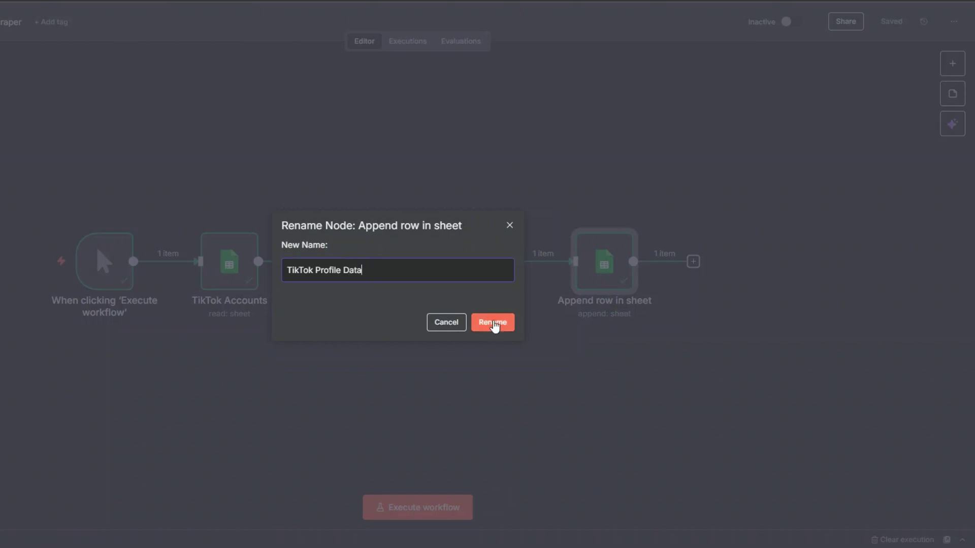
pyautogui.click(494, 324)
pyautogui.click(884, 25)
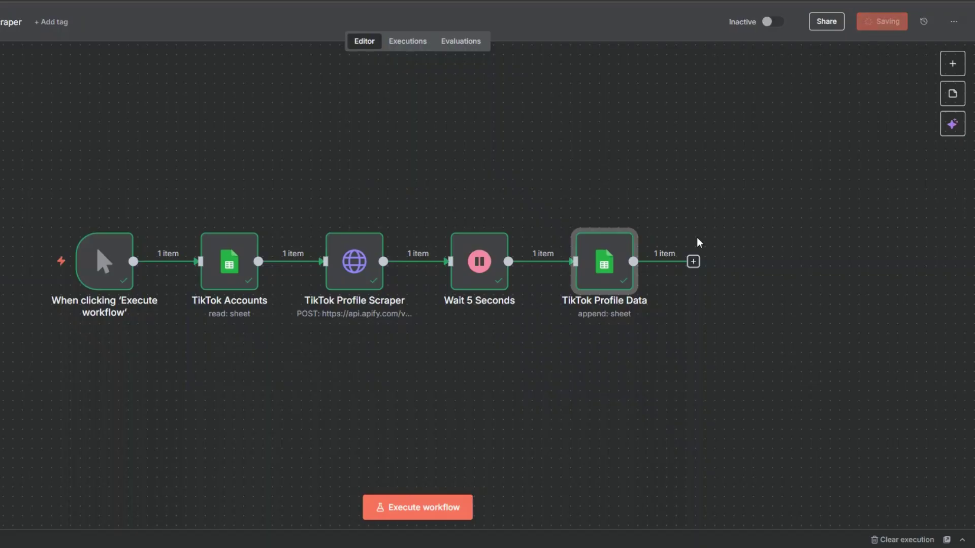
pyautogui.click(410, 391)
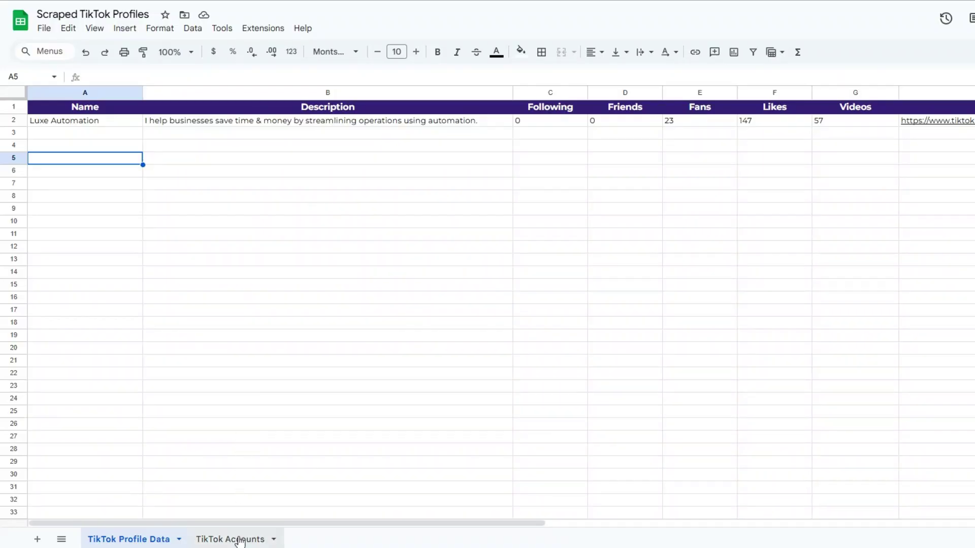
# Set the account in cell A2 of the TikTok Accounts sheet to gymshark and execute the workflow in n8n.
pyautogui.click(239, 539)
pyautogui.click(91, 125)
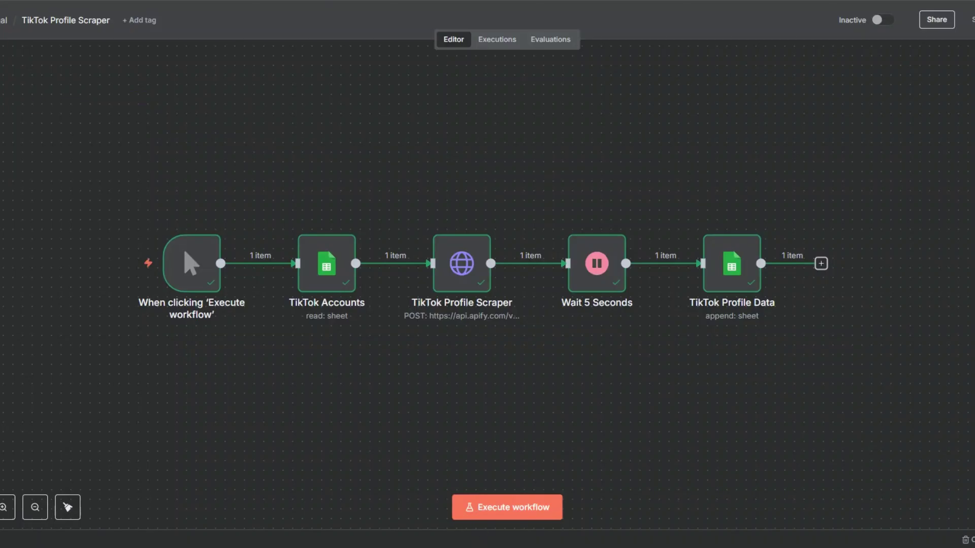
pyautogui.click(504, 508)
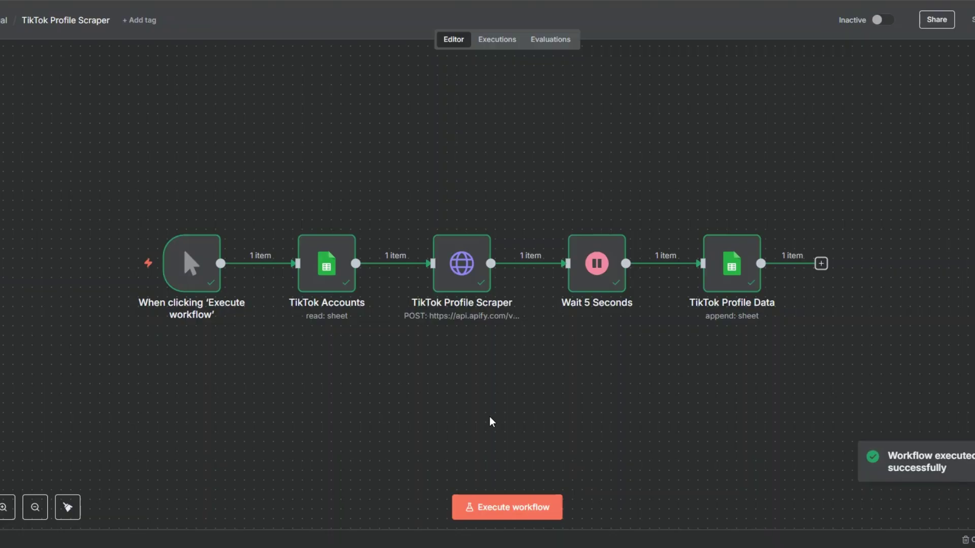
# Inspect the outputs of the TikTok Accounts and TikTok Profile Scraper nodes for the gymshark run.
pyautogui.rightClick(332, 272)
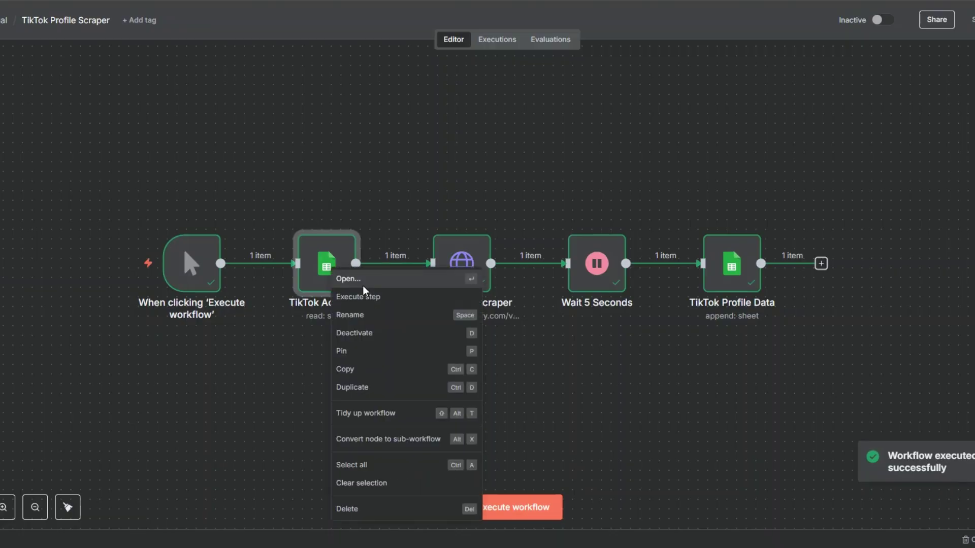
pyautogui.click(362, 284)
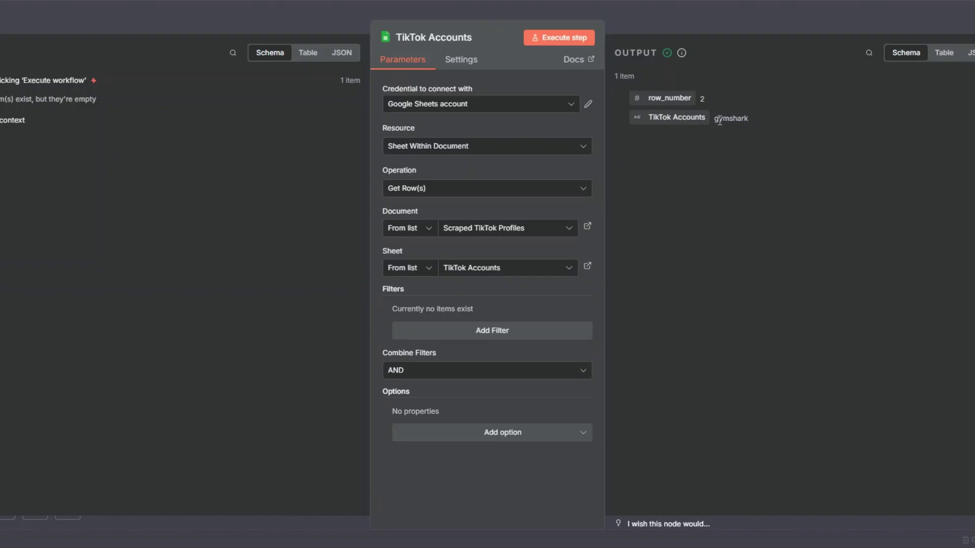
pyautogui.press('Escape')
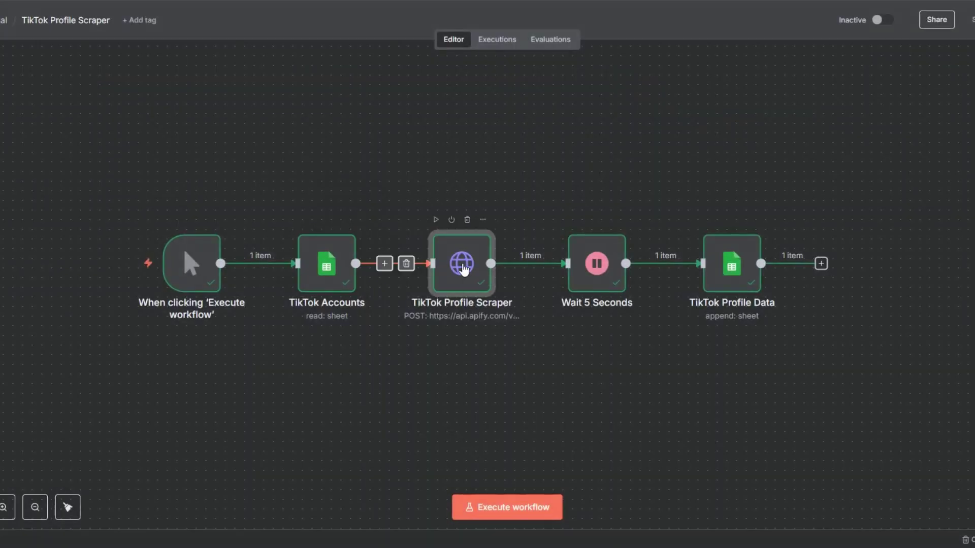
pyautogui.rightClick(463, 274)
pyautogui.click(479, 285)
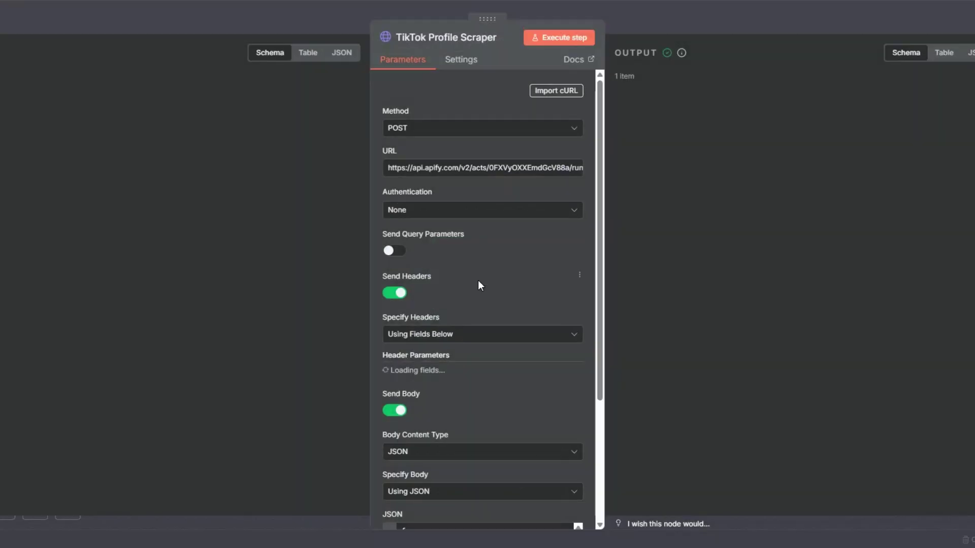
pyautogui.scroll(-15, 710, 269)
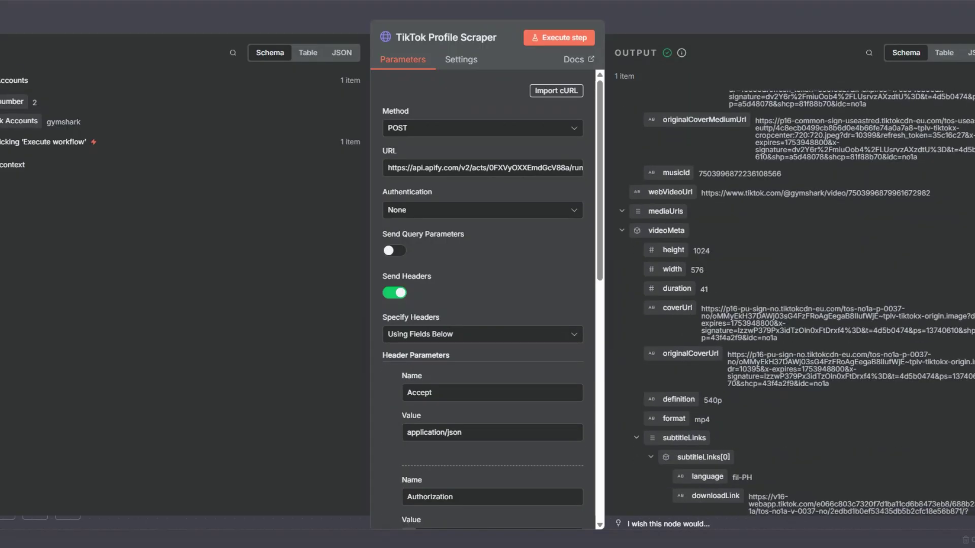
pyautogui.press('Escape')
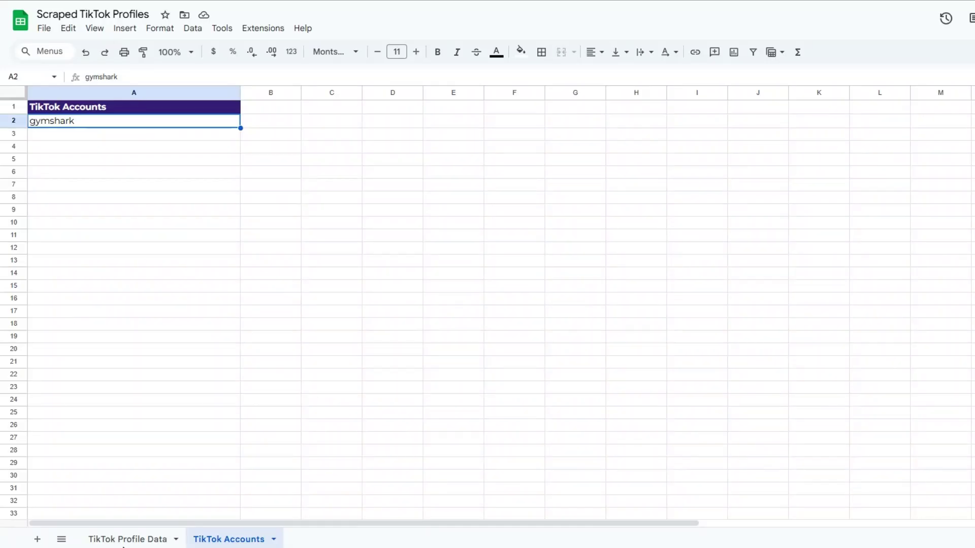
# In Google Sheets, review the Gymshark row of the TikTok Profile Data sheet across all columns up to the profile URL.
pyautogui.click(129, 540)
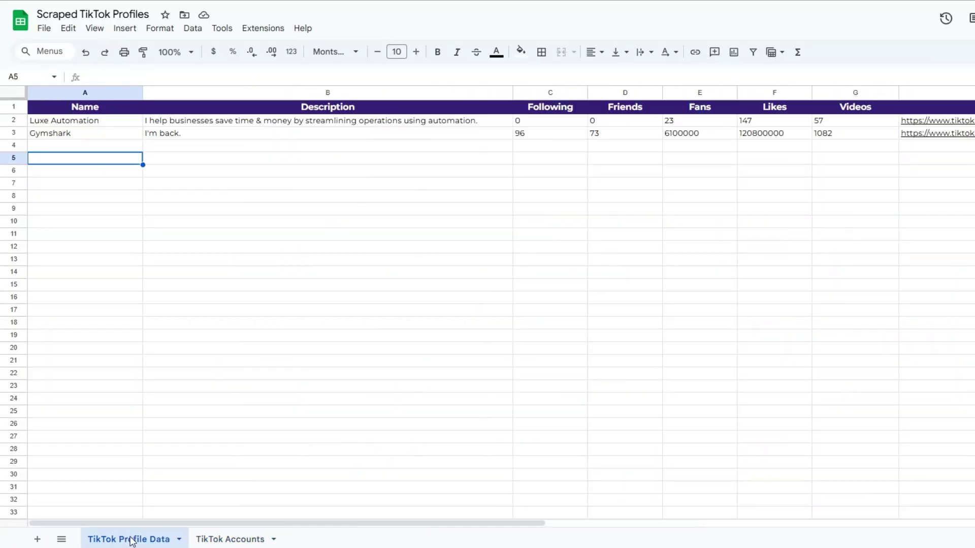
pyautogui.click(187, 326)
pyautogui.click(93, 137)
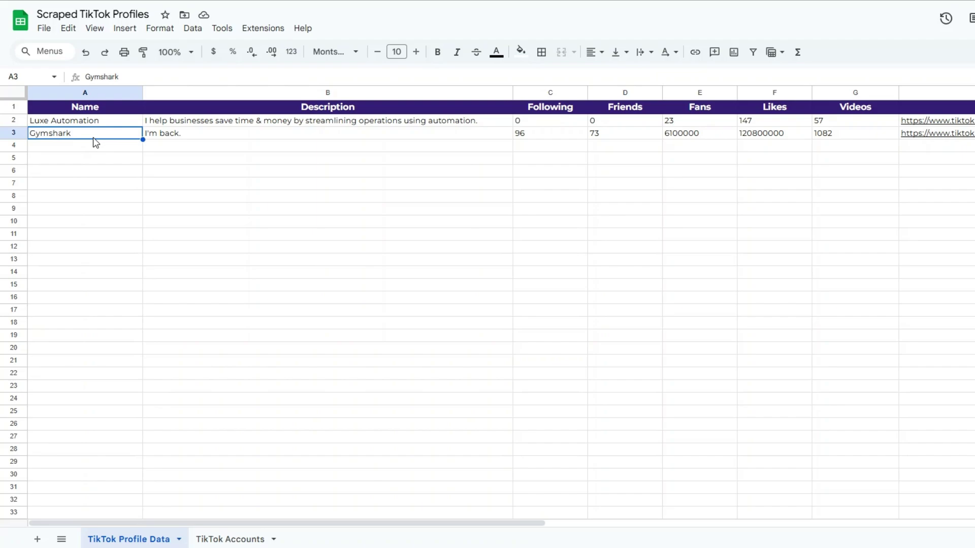
pyautogui.click(190, 136)
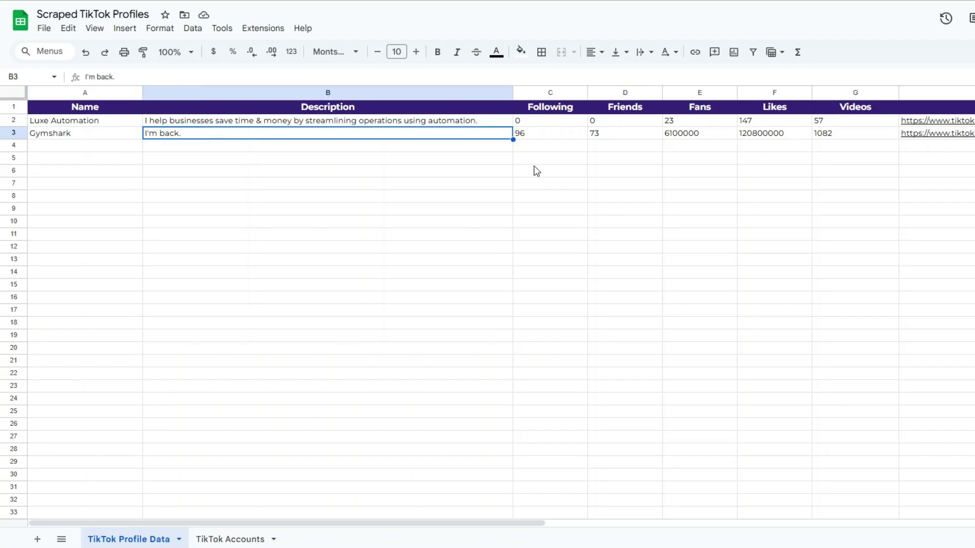
pyautogui.click(569, 145)
pyautogui.click(604, 146)
pyautogui.click(680, 144)
pyautogui.click(785, 153)
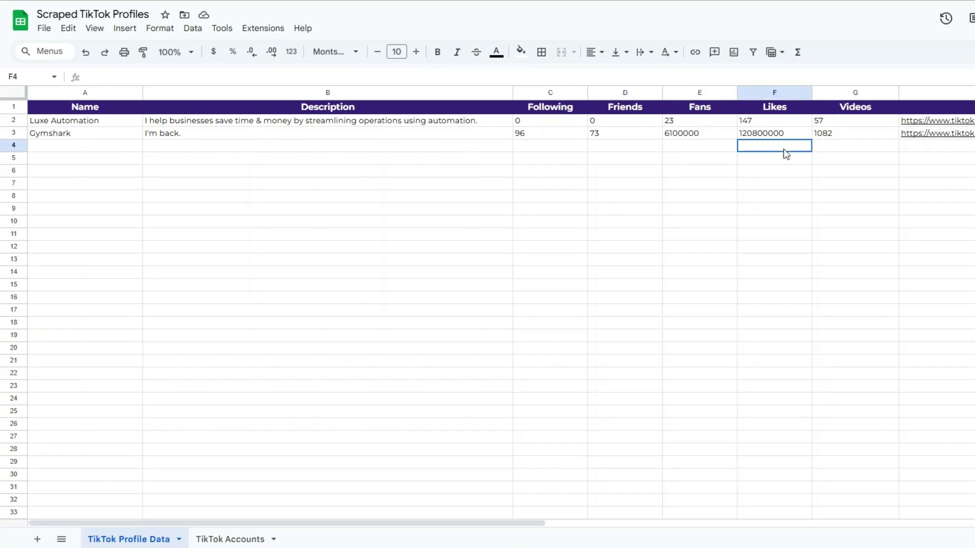
pyautogui.click(842, 147)
pyautogui.hscroll(3, 813, 157)
pyautogui.click(776, 157)
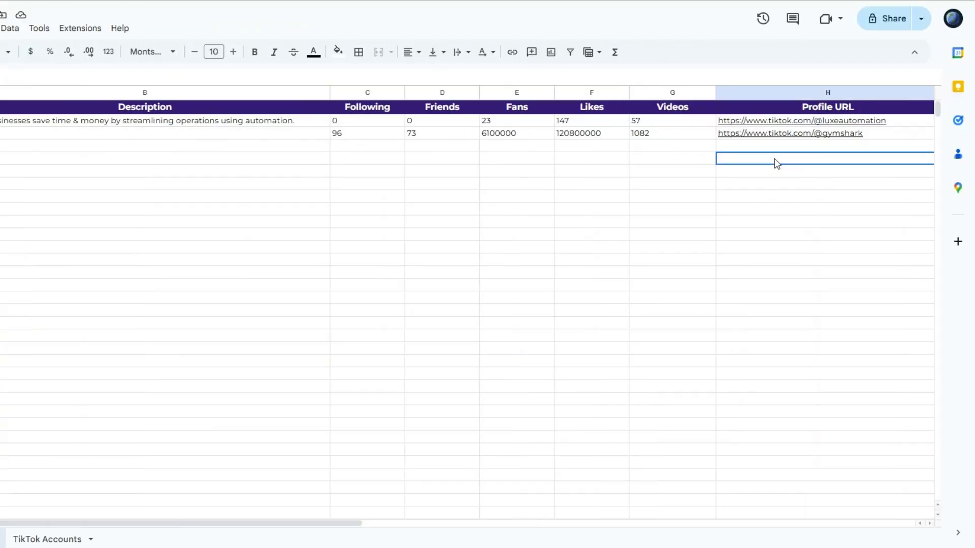
# Replace the account in cell A2 of the TikTok Accounts sheet with nba and execute the workflow in n8n.
pyautogui.click(28, 540)
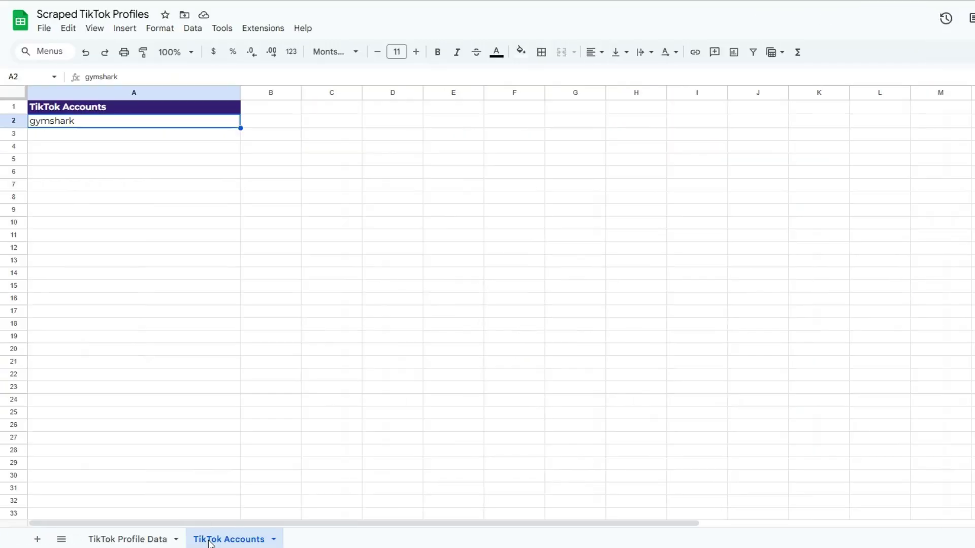
pyautogui.doubleClick(113, 126)
pyautogui.moveTo(101, 126); pyautogui.dragTo(14, 126)
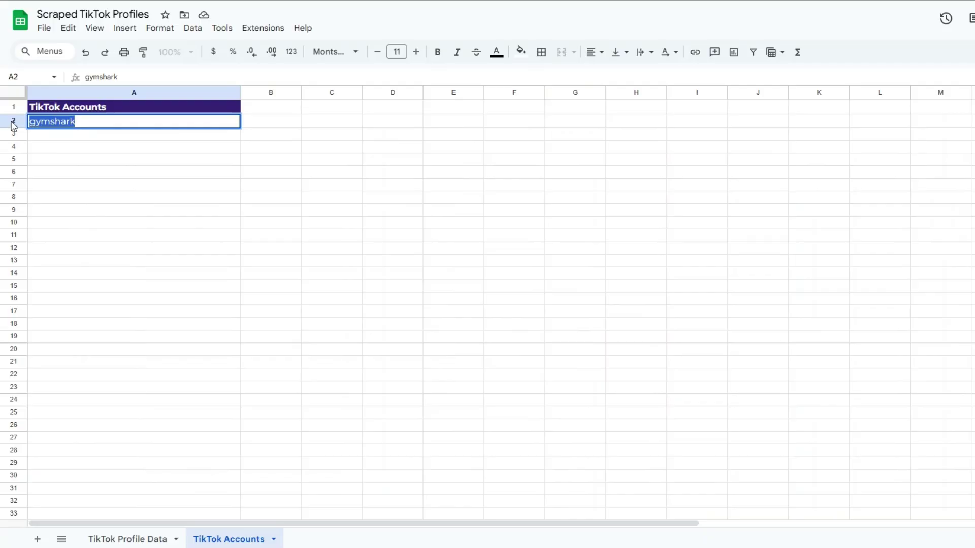
pyautogui.write('nba')
pyautogui.click(97, 161)
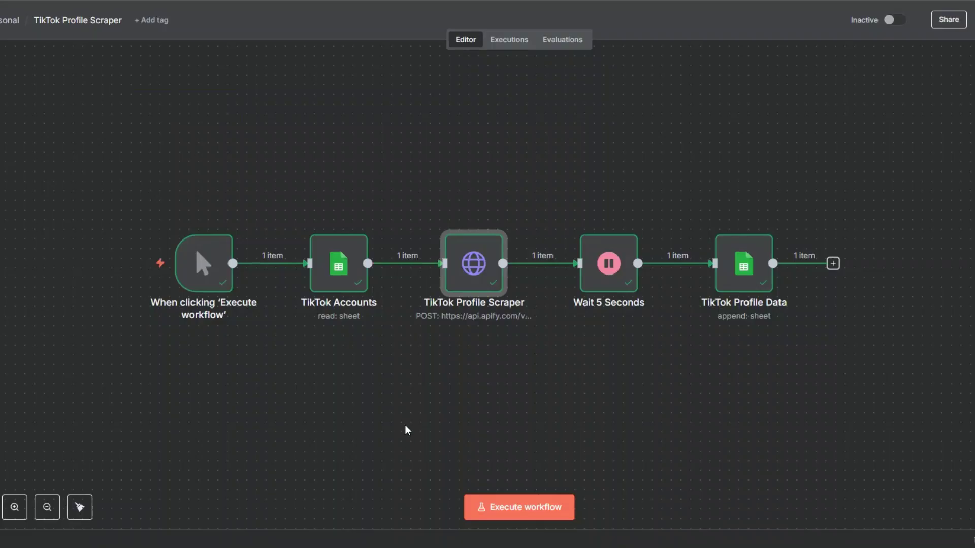
pyautogui.click(534, 510)
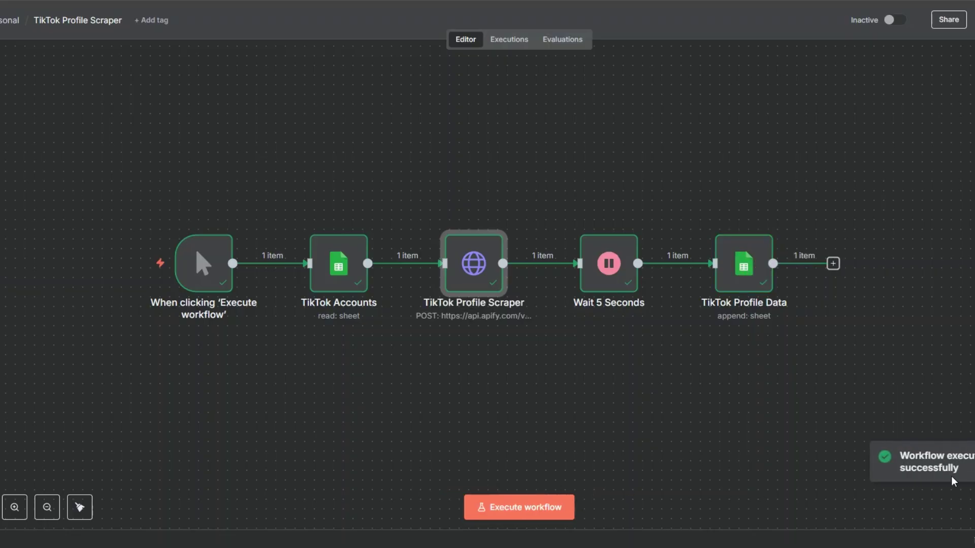
# Inspect the outputs of the TikTok Accounts and TikTok Profile Scraper nodes for the nba run.
pyautogui.rightClick(344, 284)
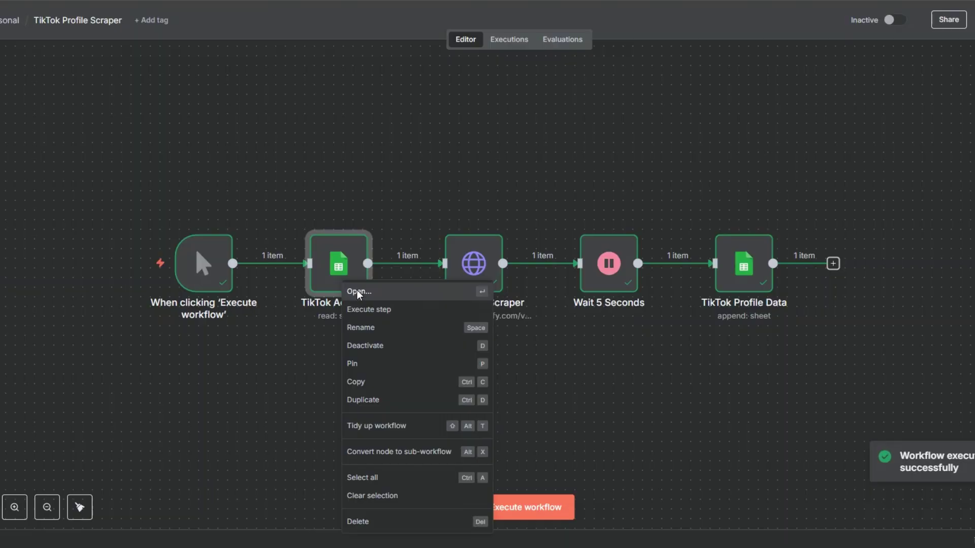
pyautogui.click(358, 293)
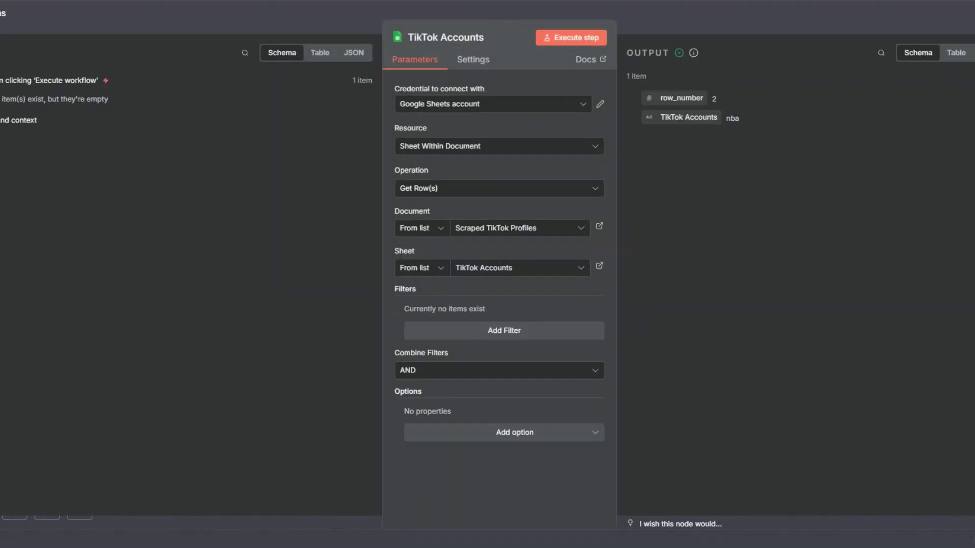
pyautogui.press('Escape')
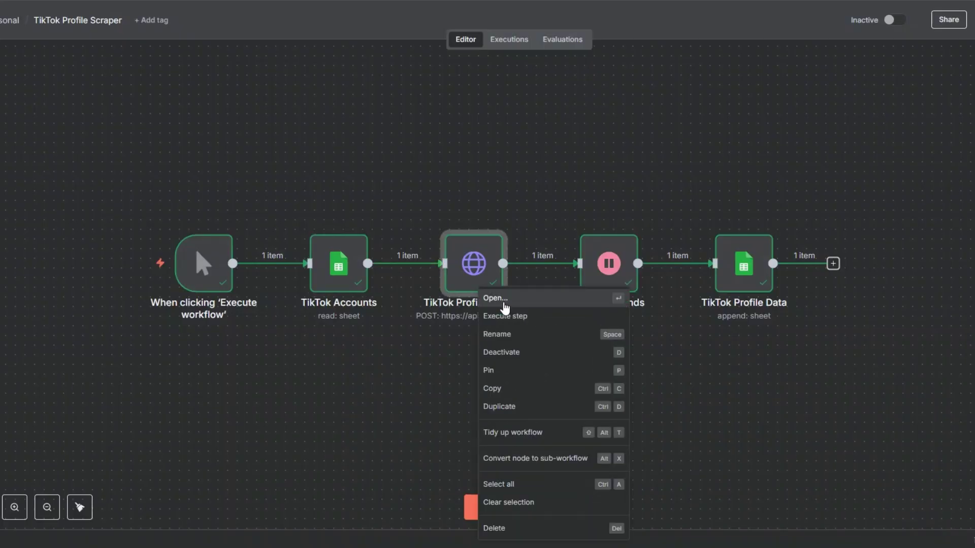
pyautogui.click(494, 295)
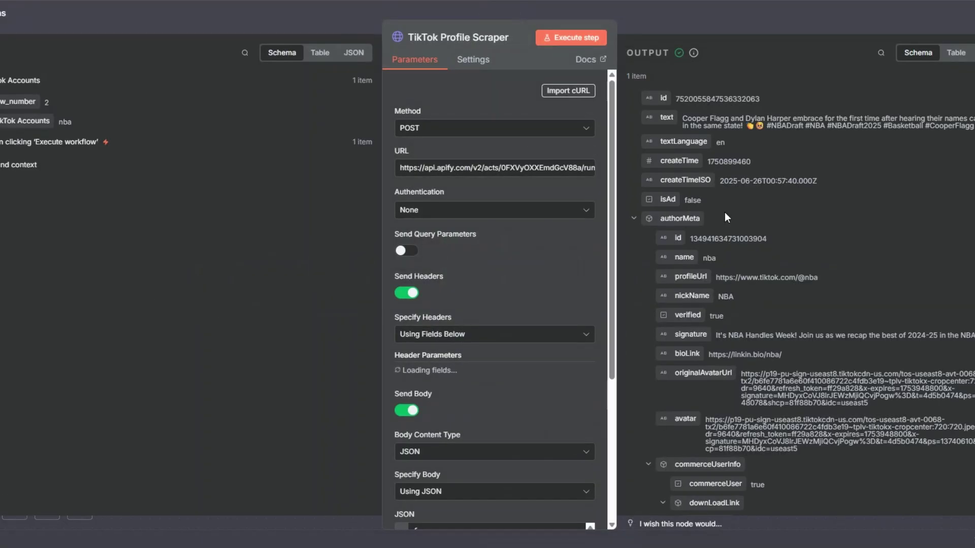
pyautogui.scroll(-10, 727, 228)
pyautogui.scroll(-15, 734, 276)
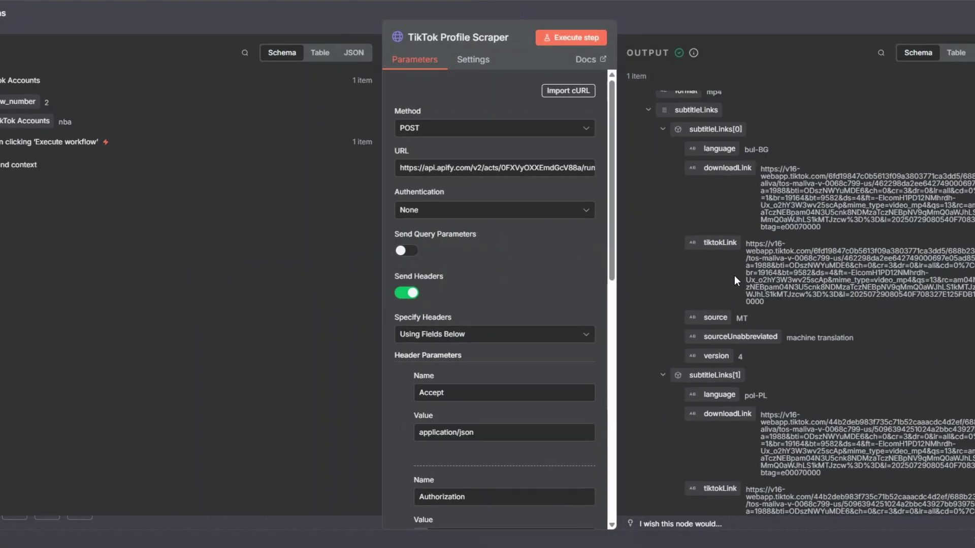
pyautogui.scroll(-5, 730, 277)
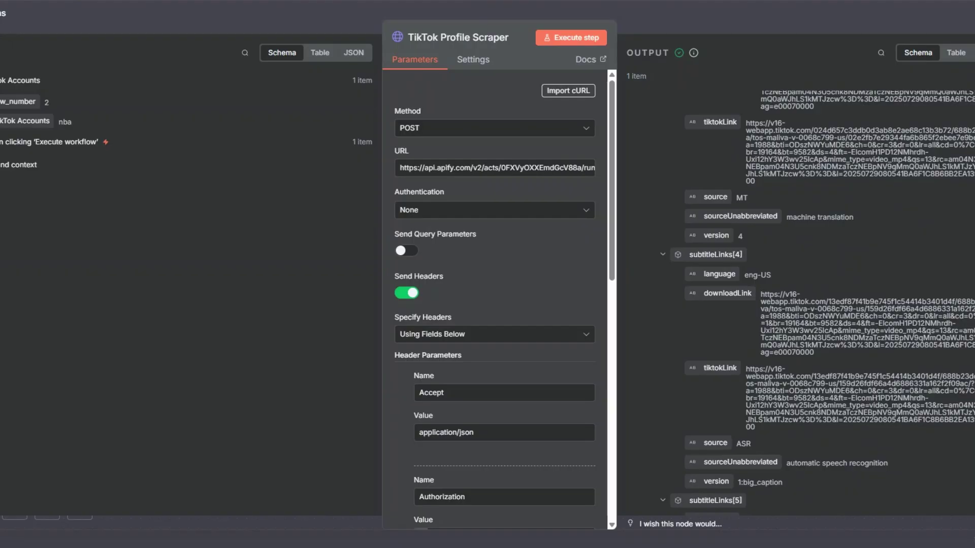
pyautogui.press('Escape')
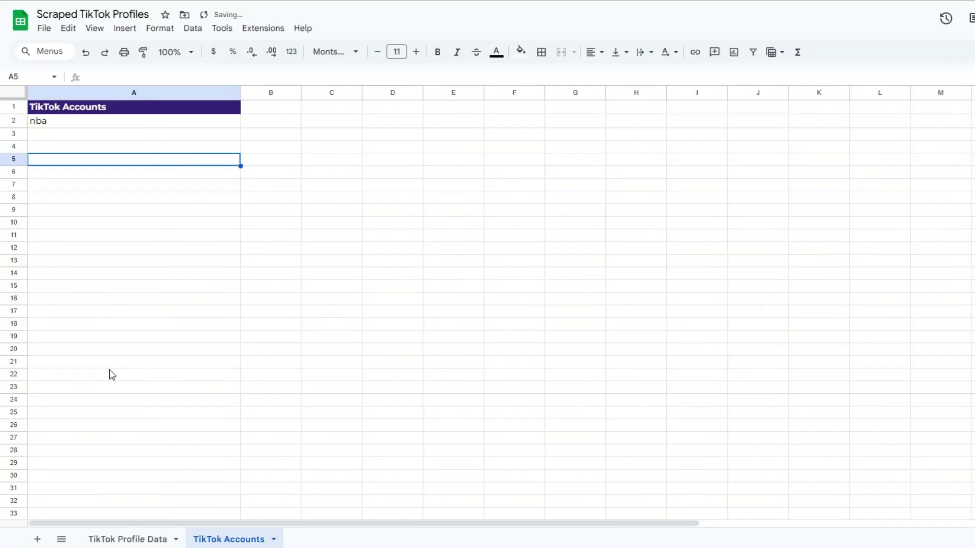
# In the TikTok Profile Data sheet of Google Sheets, review the NBA row across all columns from name to profile URL.
pyautogui.click(125, 540)
pyautogui.click(112, 204)
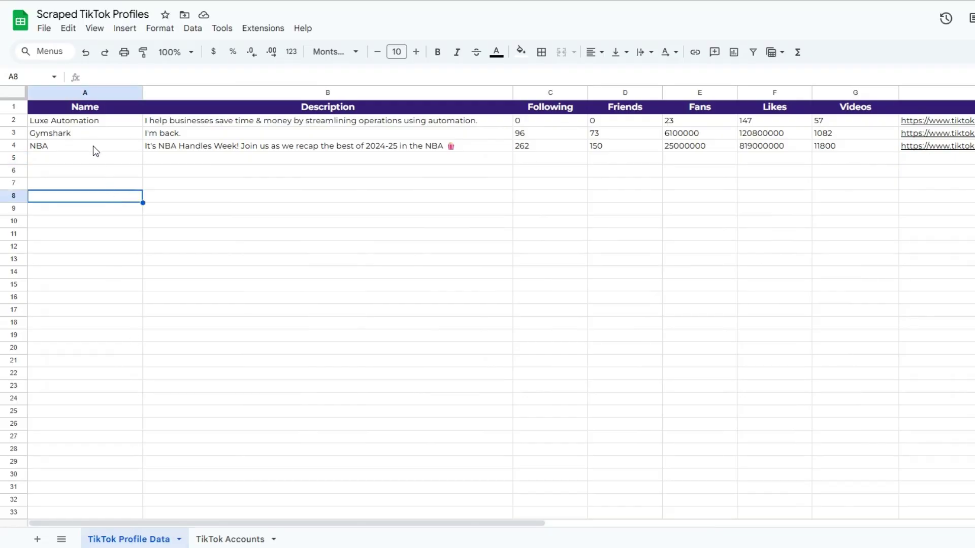
pyautogui.click(93, 147)
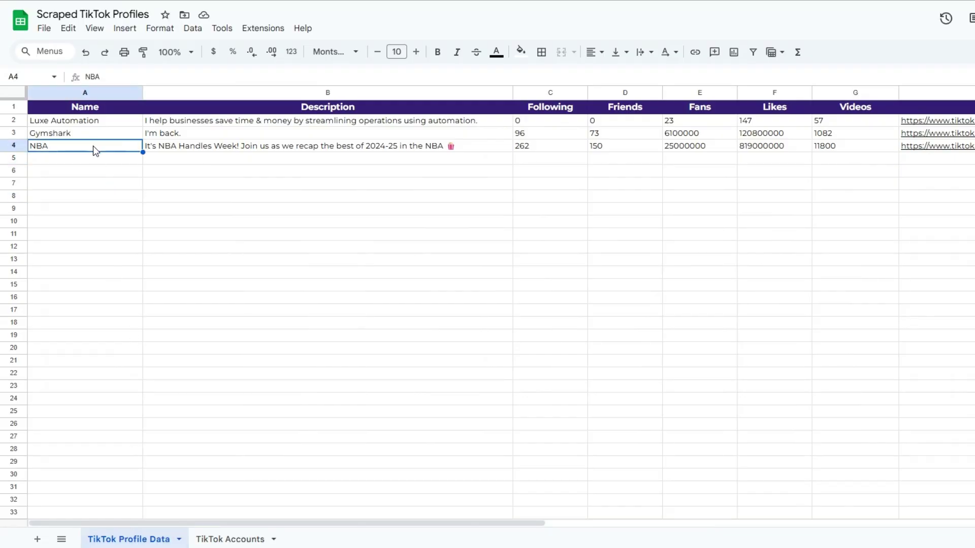
pyautogui.click(96, 173)
pyautogui.click(222, 178)
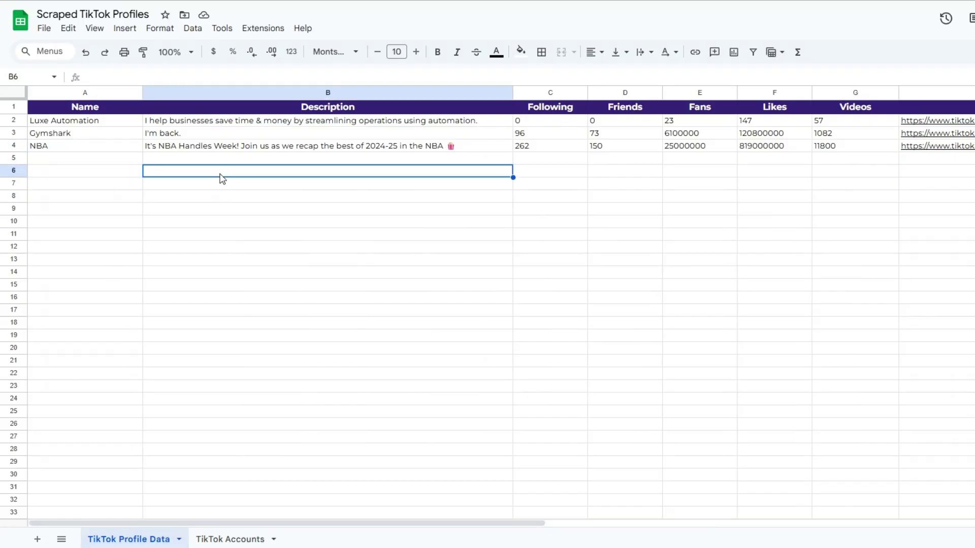
pyautogui.click(238, 147)
pyautogui.click(577, 162)
pyautogui.click(645, 161)
pyautogui.click(692, 169)
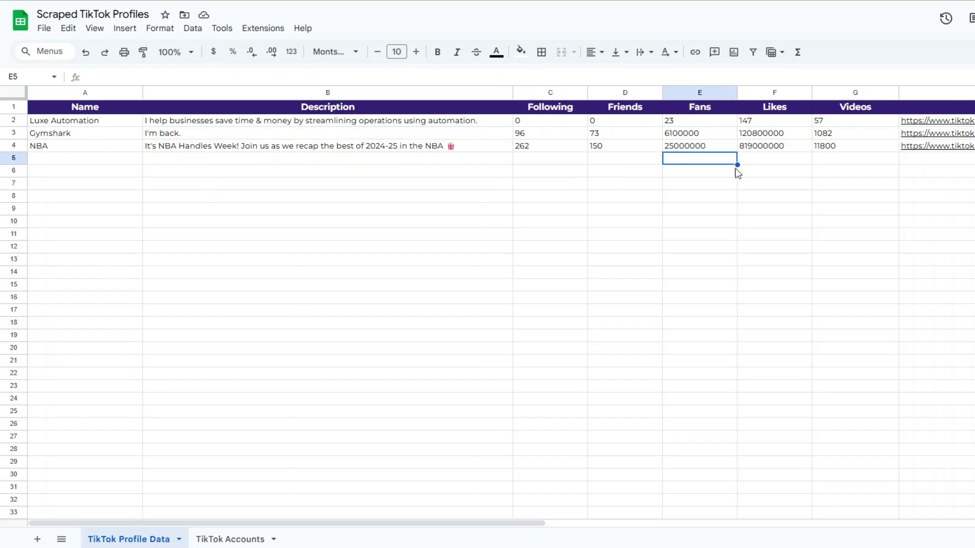
pyautogui.click(863, 172)
pyautogui.click(953, 172)
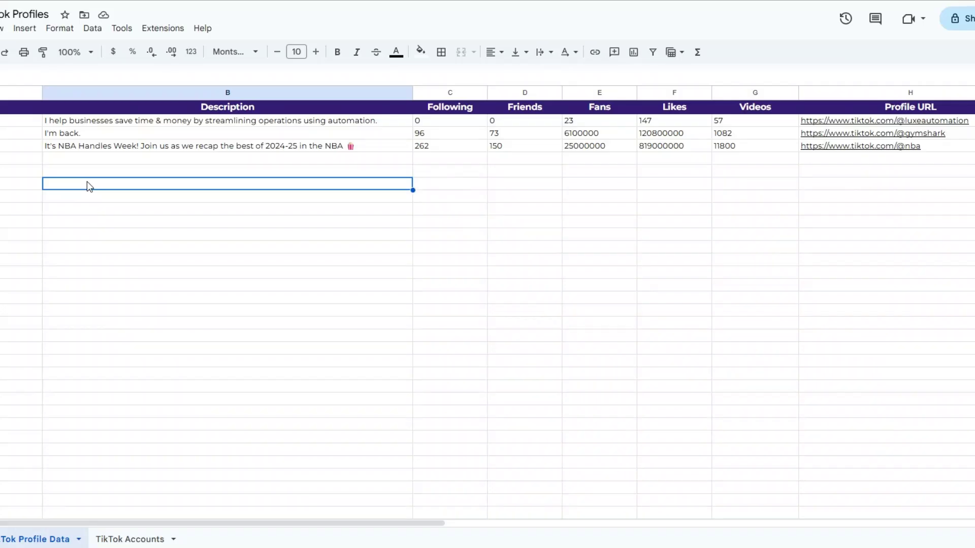
pyautogui.click(577, 187)
pyautogui.click(739, 187)
pyautogui.click(857, 191)
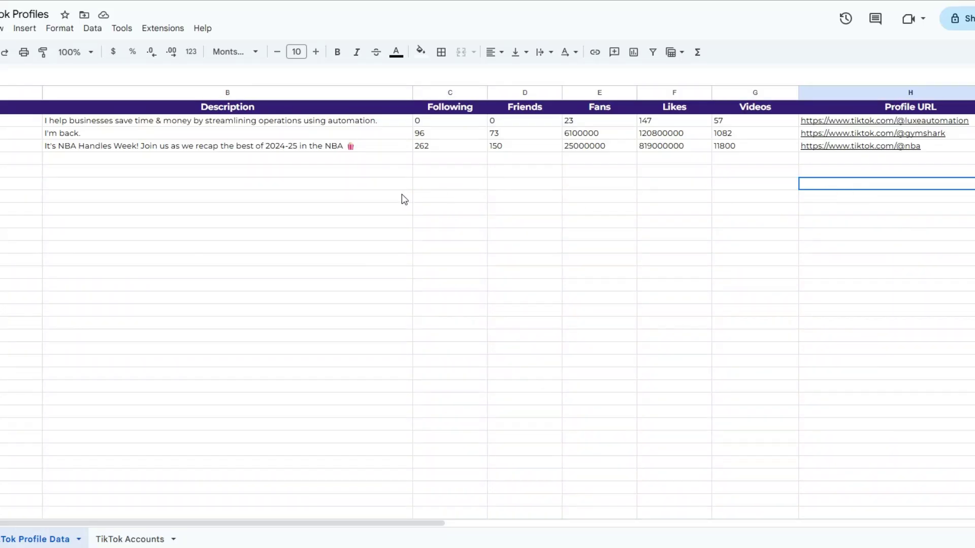
pyautogui.click(405, 196)
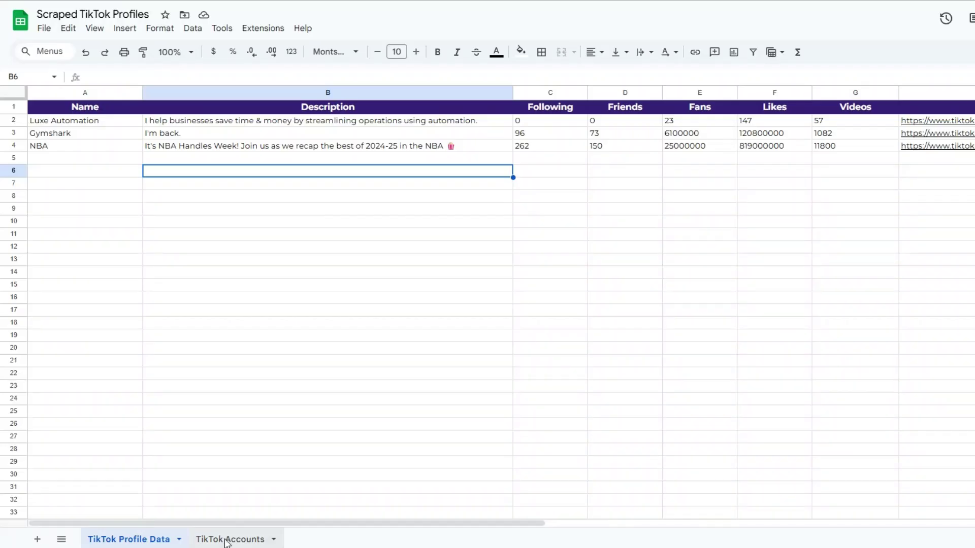
# Compare the account entry in the TikTok Accounts sheet with the scraped rows in the TikTok Profile Data sheet.
pyautogui.click(224, 539)
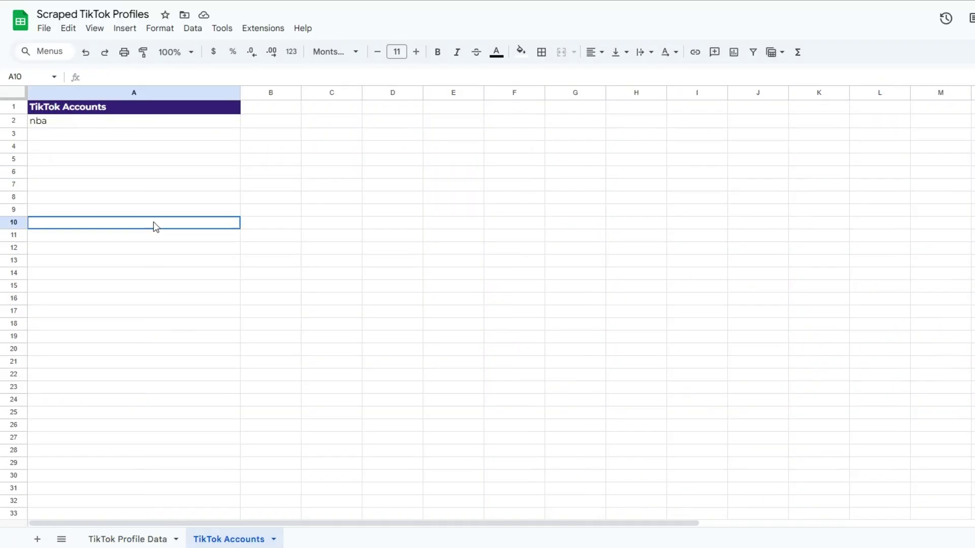
pyautogui.click(154, 162)
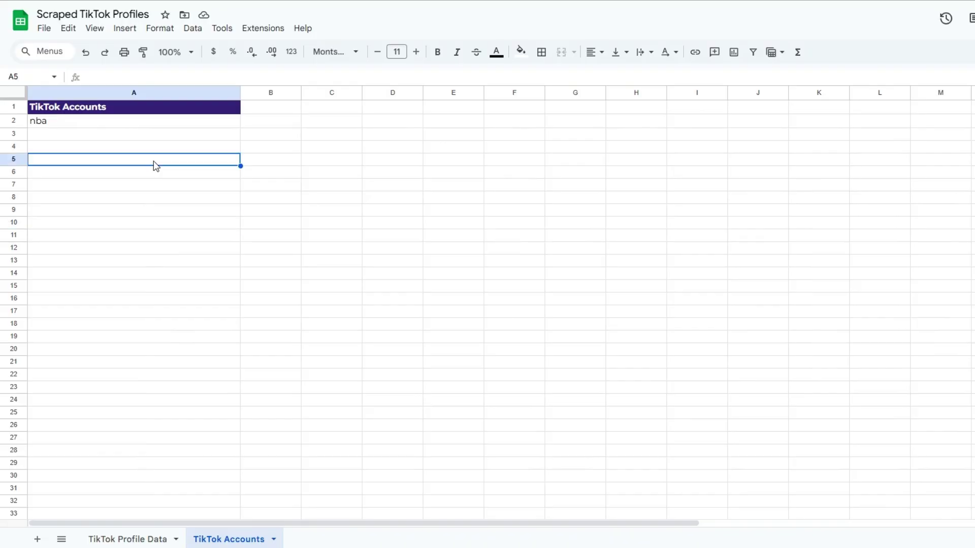
pyautogui.click(162, 539)
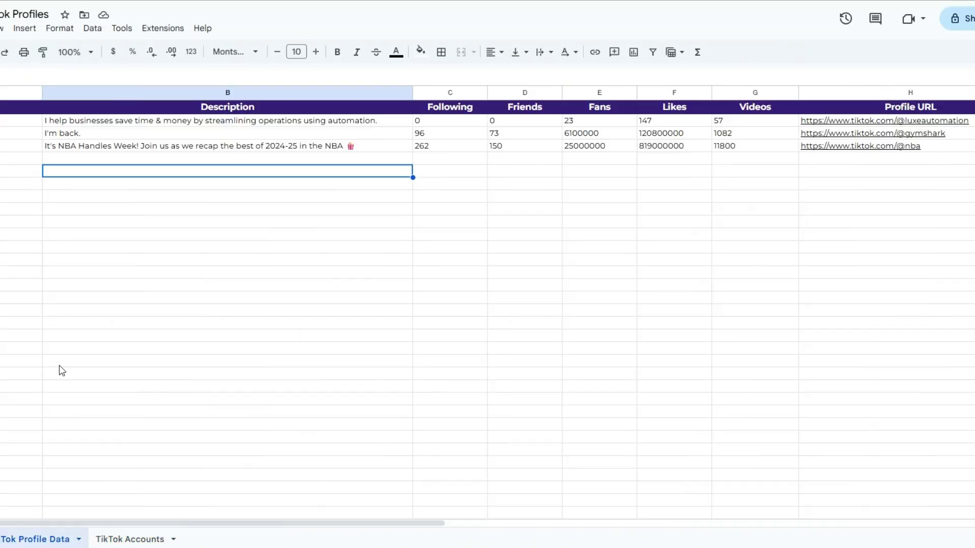
pyautogui.click(402, 209)
pyautogui.click(533, 208)
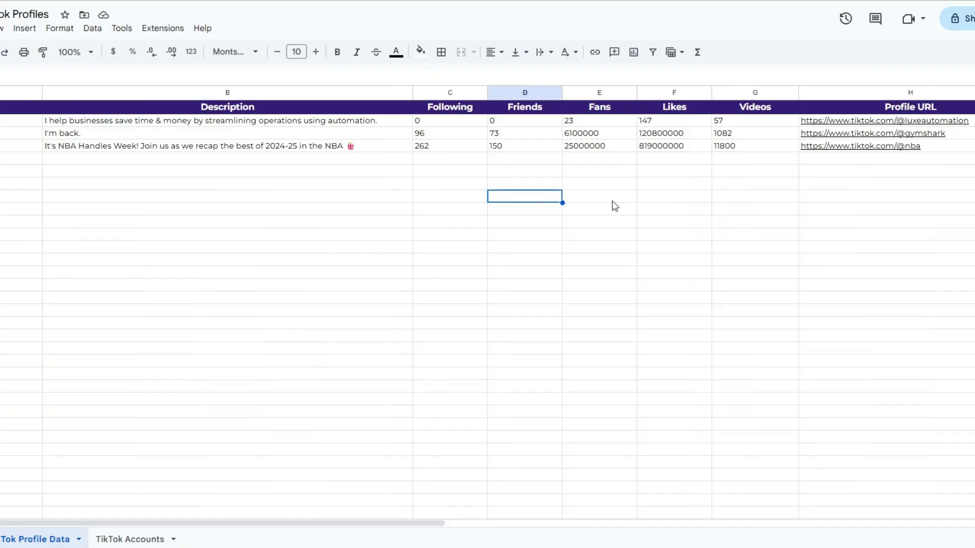
pyautogui.click(660, 209)
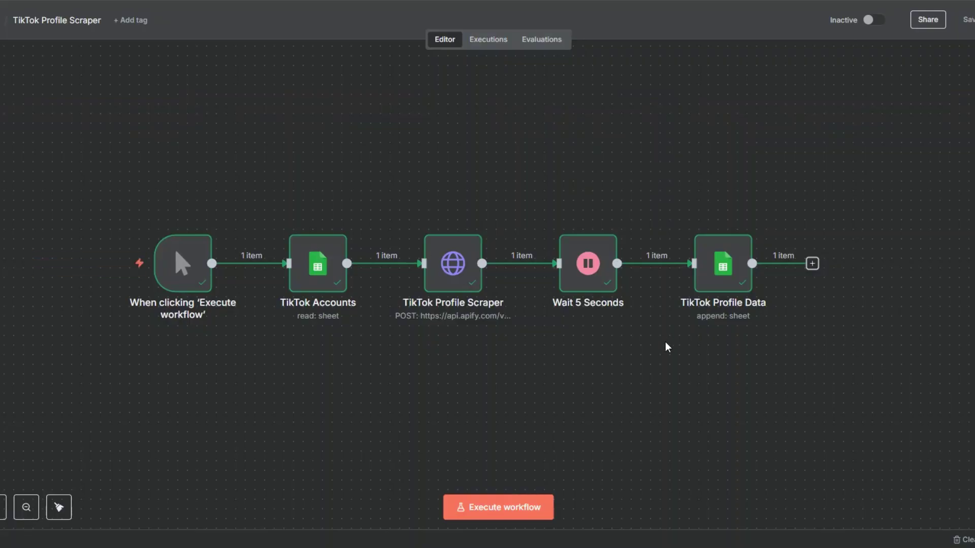